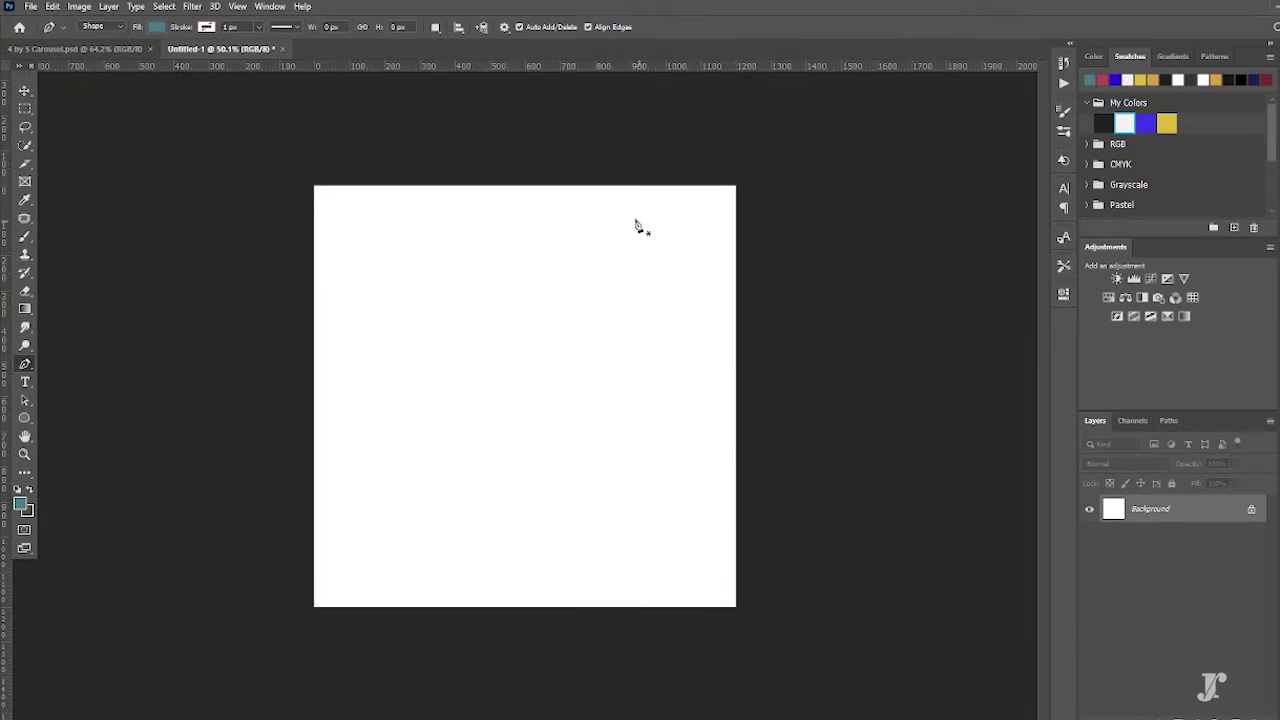
- Draw a teal triangle with the Pen tool in the canvas's top-right corner
left_click(576, 176)
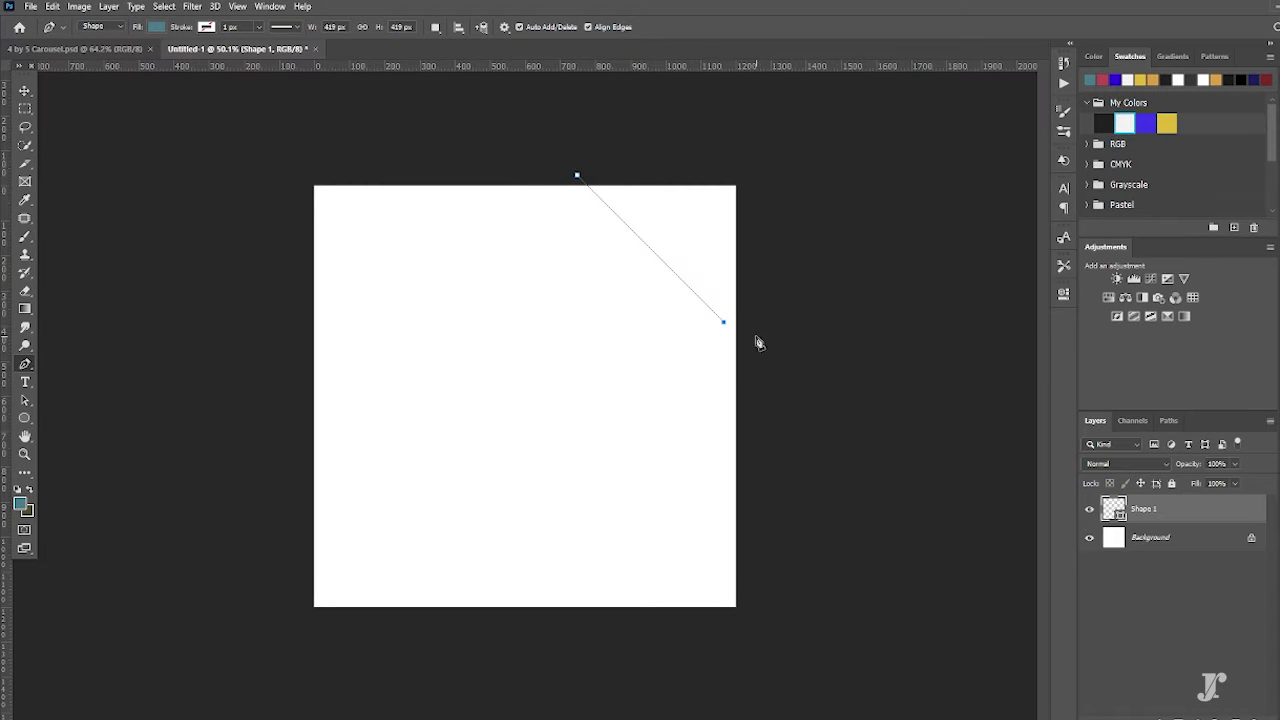
left_click(800, 398)
left_click(792, 167)
left_click(578, 175)
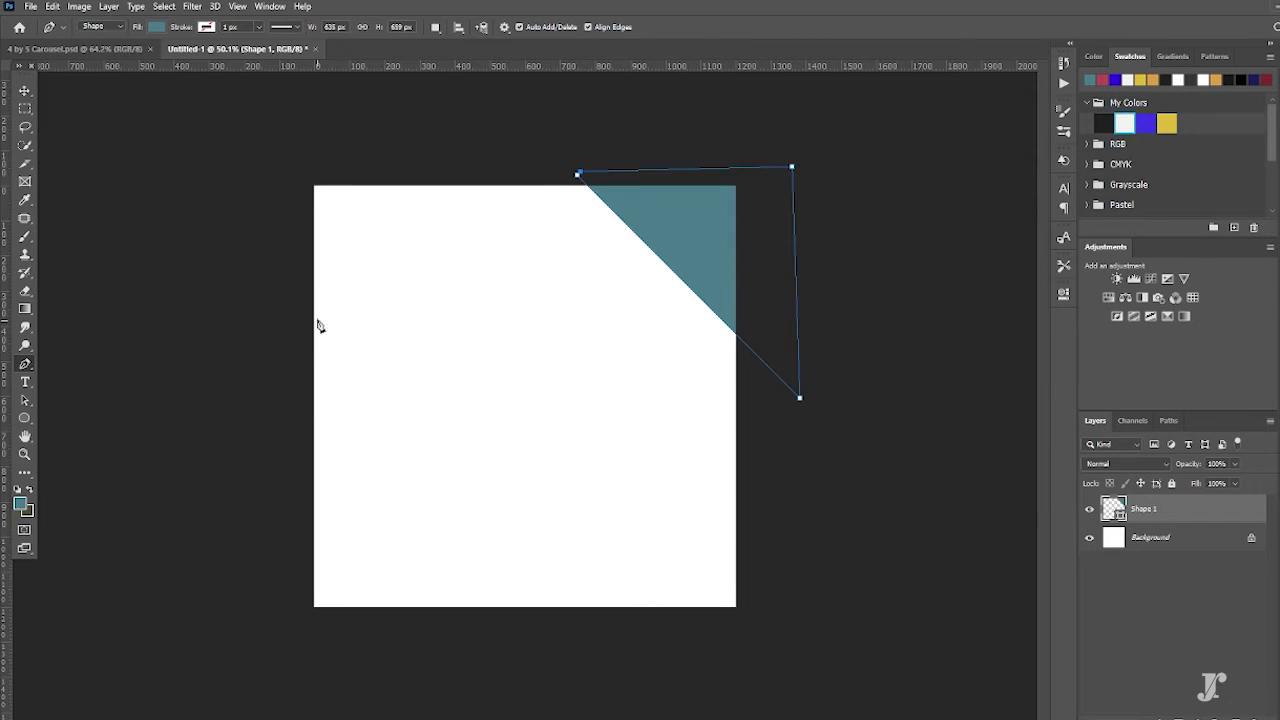
key("Escape")
- Draw a second teal triangle covering the lower-left corner
left_click(288, 297)
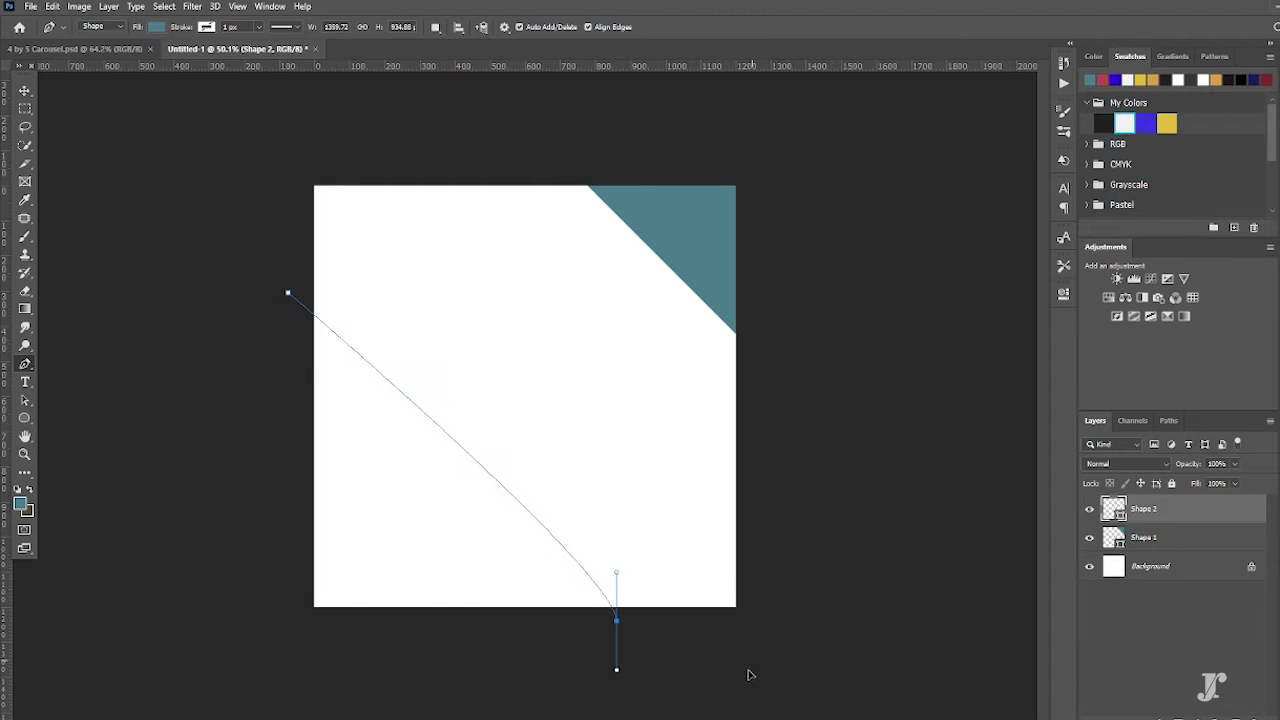
left_click_drag(614, 614, 592, 642)
left_click(655, 659)
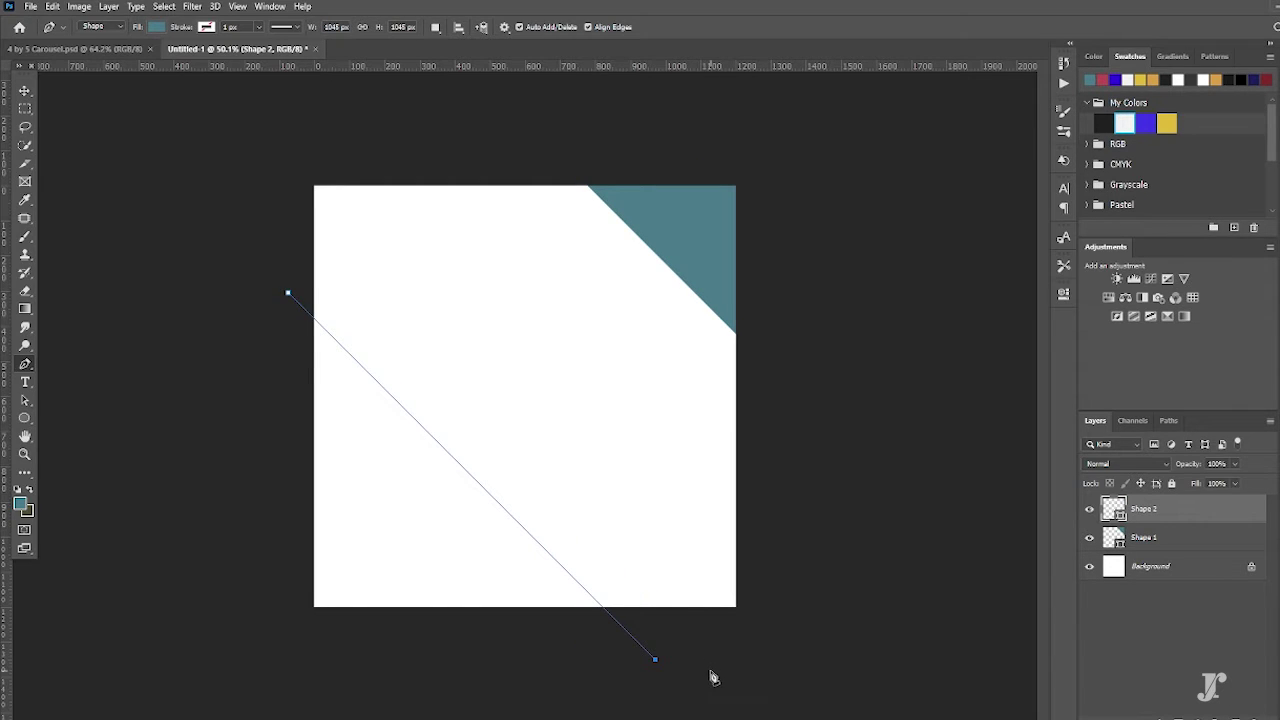
left_click(171, 697)
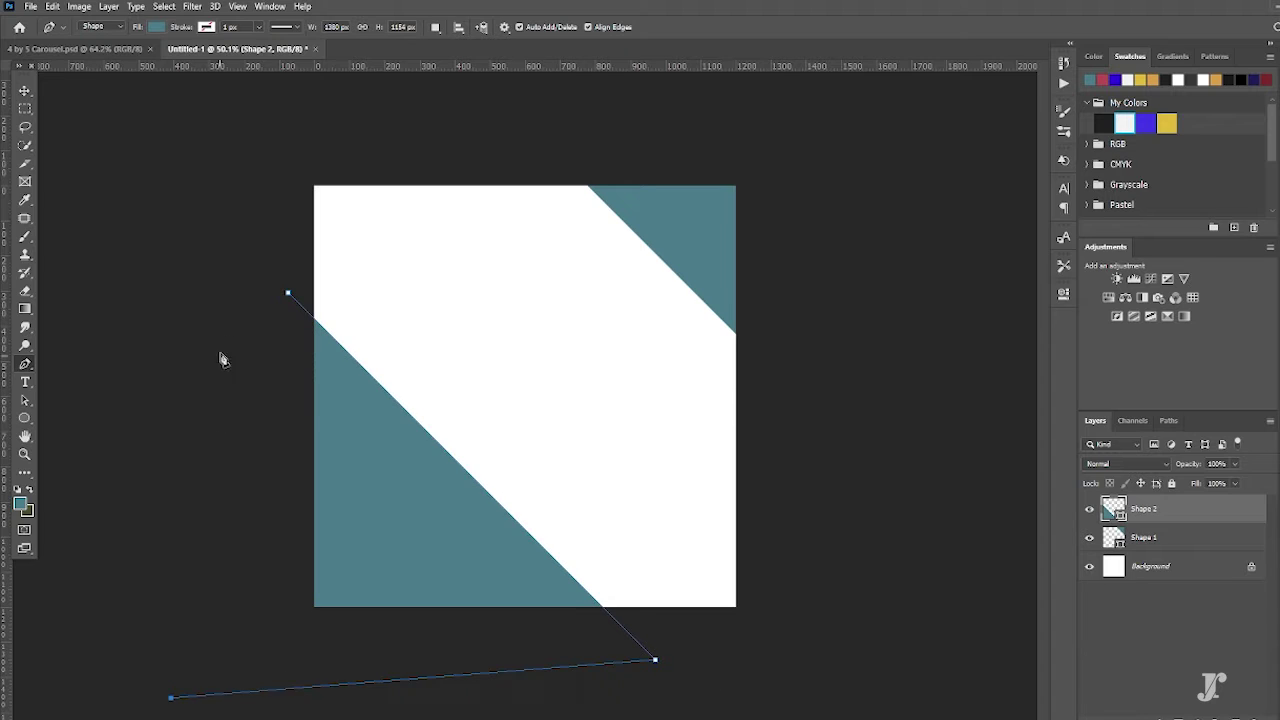
left_click(287, 294)
- Shift the lower-left triangle up and right and enlarge it to about 115%
left_click(25, 91)
left_click_drag(377, 484, 418, 453)
key("ctrl+t")
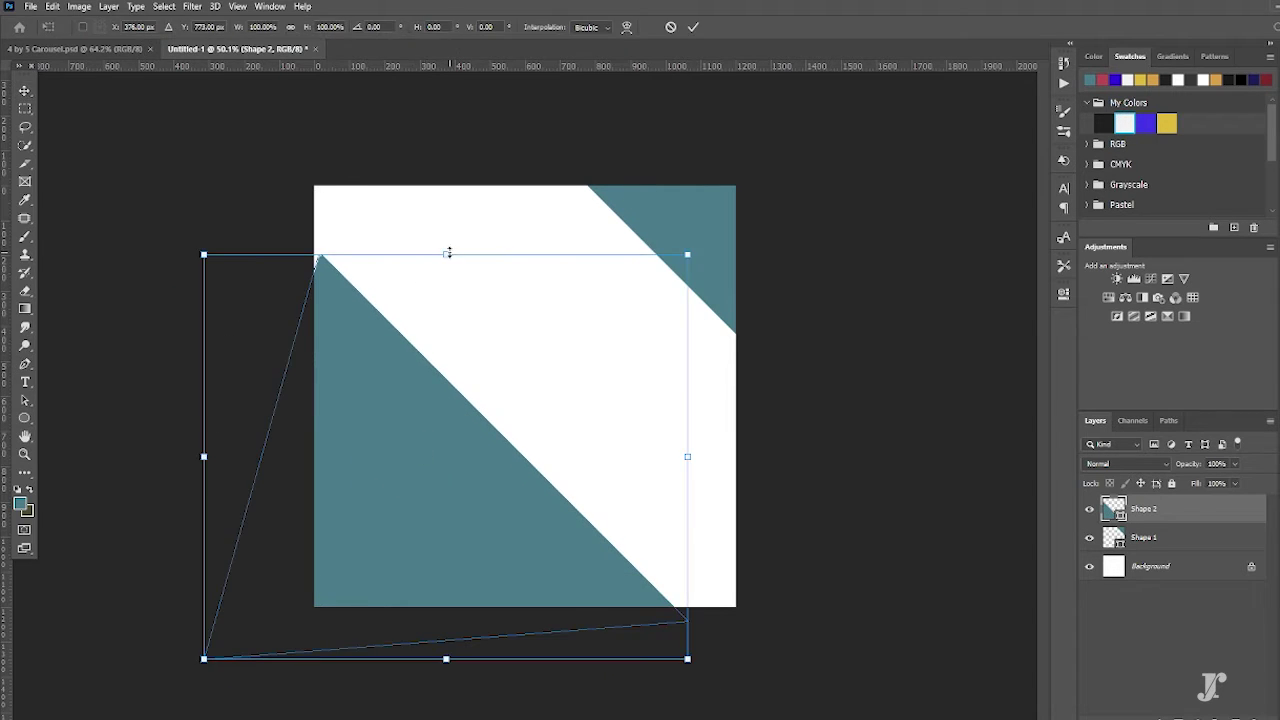
left_click_drag(446, 251, 443, 198)
- Draw a crimson rectangle mid-canvas, widen the white band, and shift the rectangle left
left_click(693, 27)
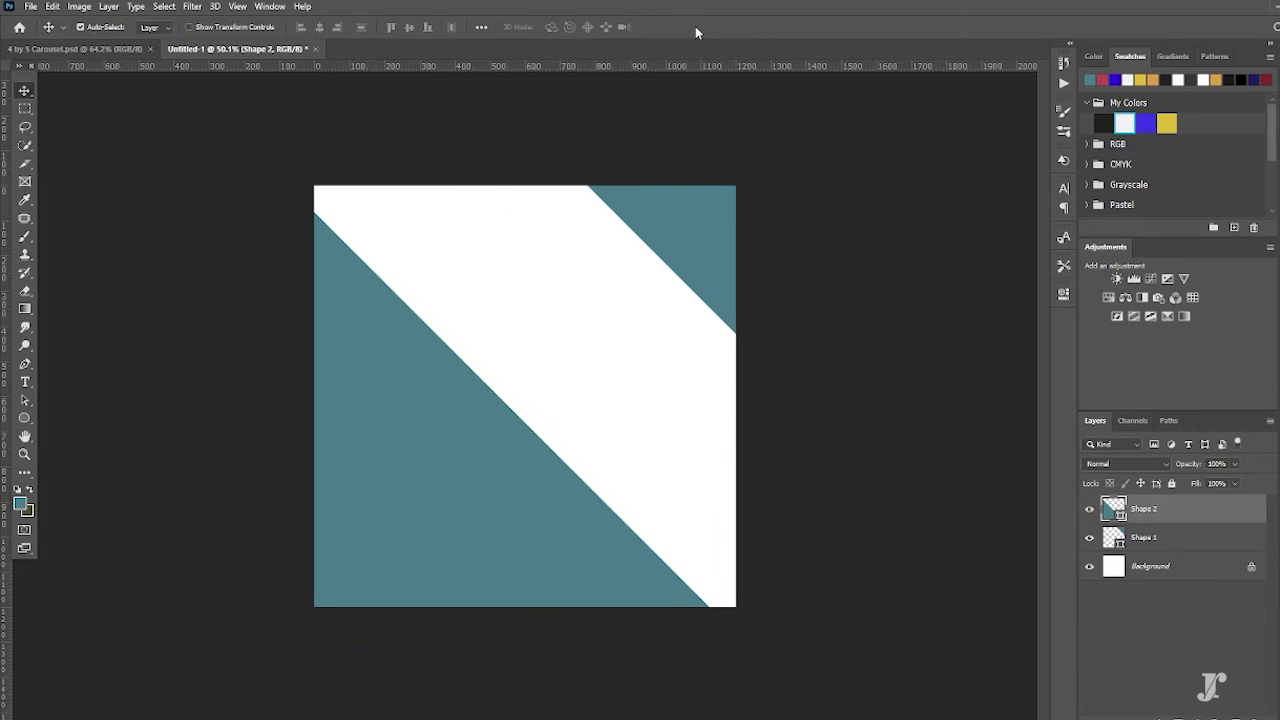
key("u")
left_click_drag(450, 308, 627, 478)
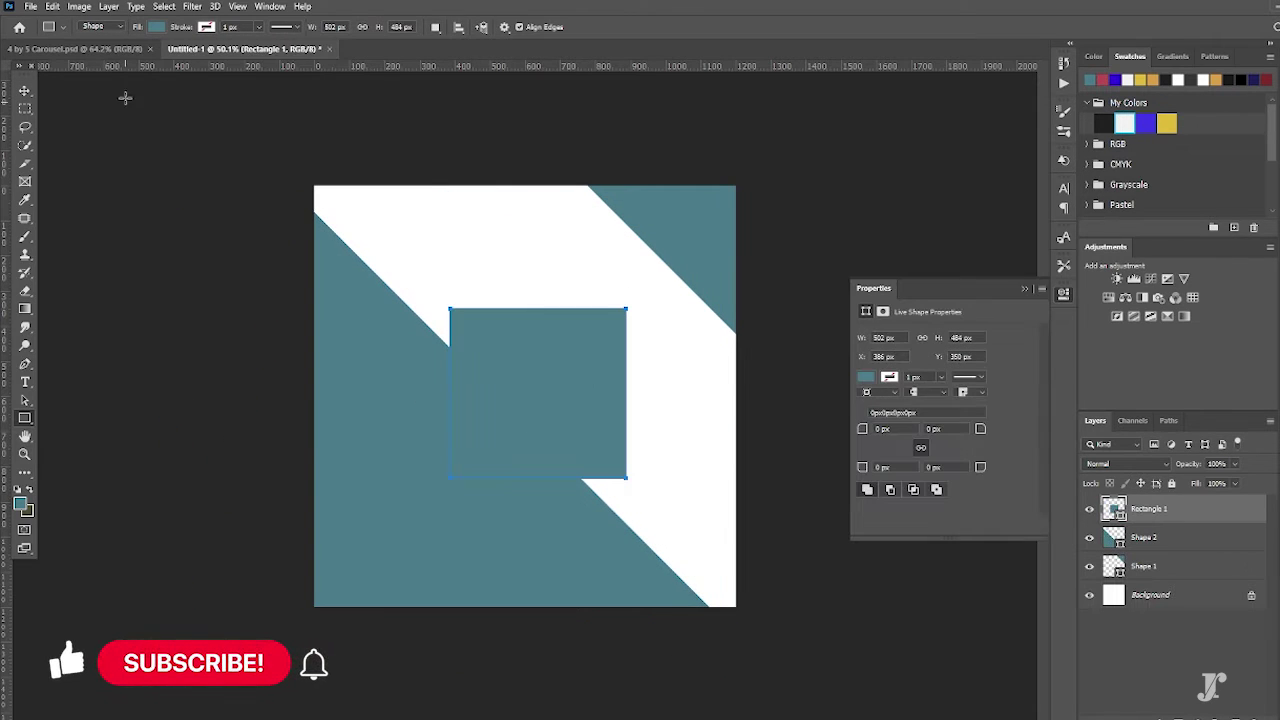
left_click(156, 27)
left_click(81, 101)
key("v")
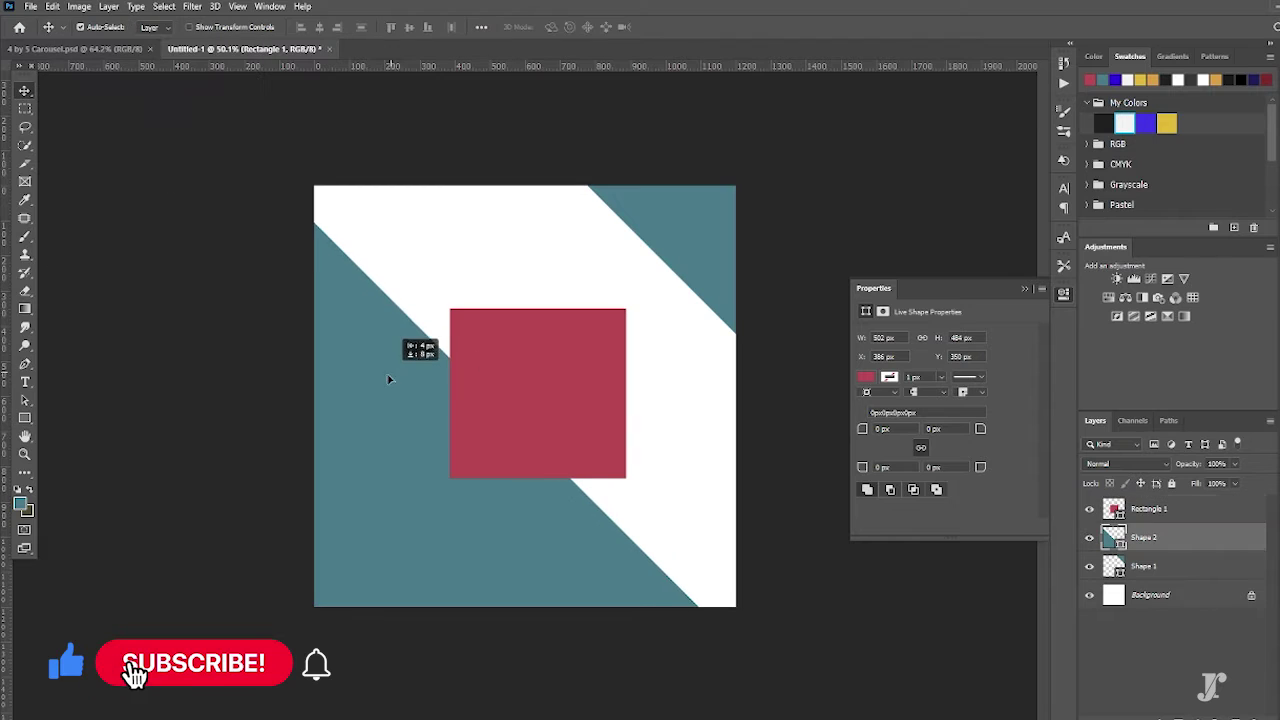
left_click_drag(391, 374, 443, 391)
left_click_drag(566, 410, 516, 413)
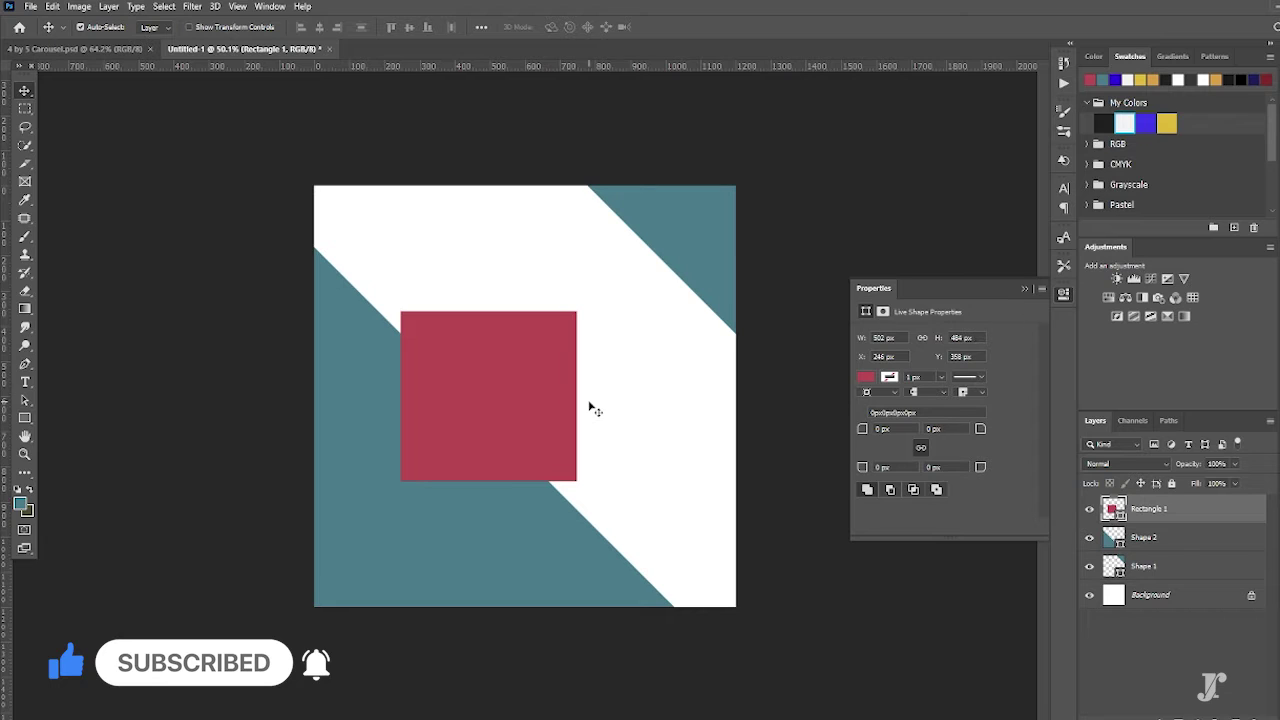
- Widen the crimson rectangle and raise its right corners to slant it
key("ctrl+t")
mouse_move(577, 396)
left_mouse_down()
mouse_move(660, 397)
mouse_move(517, 397)
left_mouse_up()
left_click_drag(611, 397, 640, 397)
right_click(560, 394)
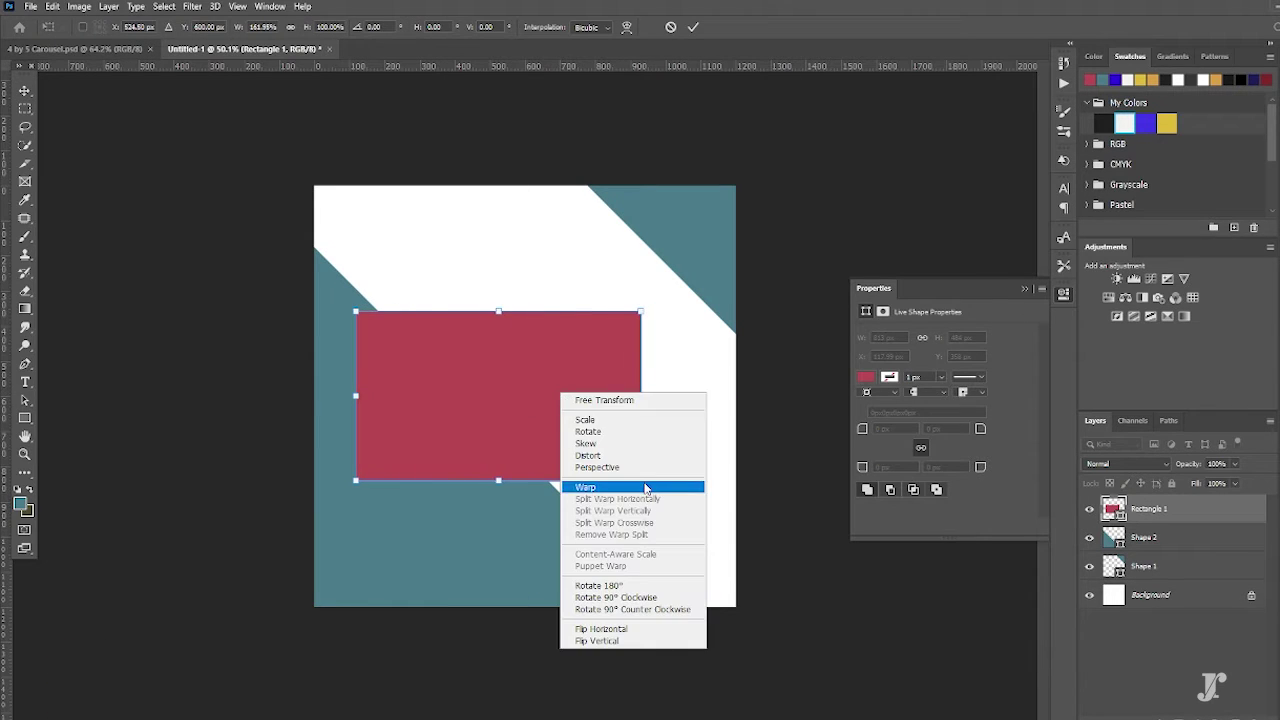
right_click(580, 400)
key("Escape")
left_click_drag(640, 309, 642, 280)
left_click_drag(642, 480, 642, 450)
left_click_drag(642, 282, 642, 285)
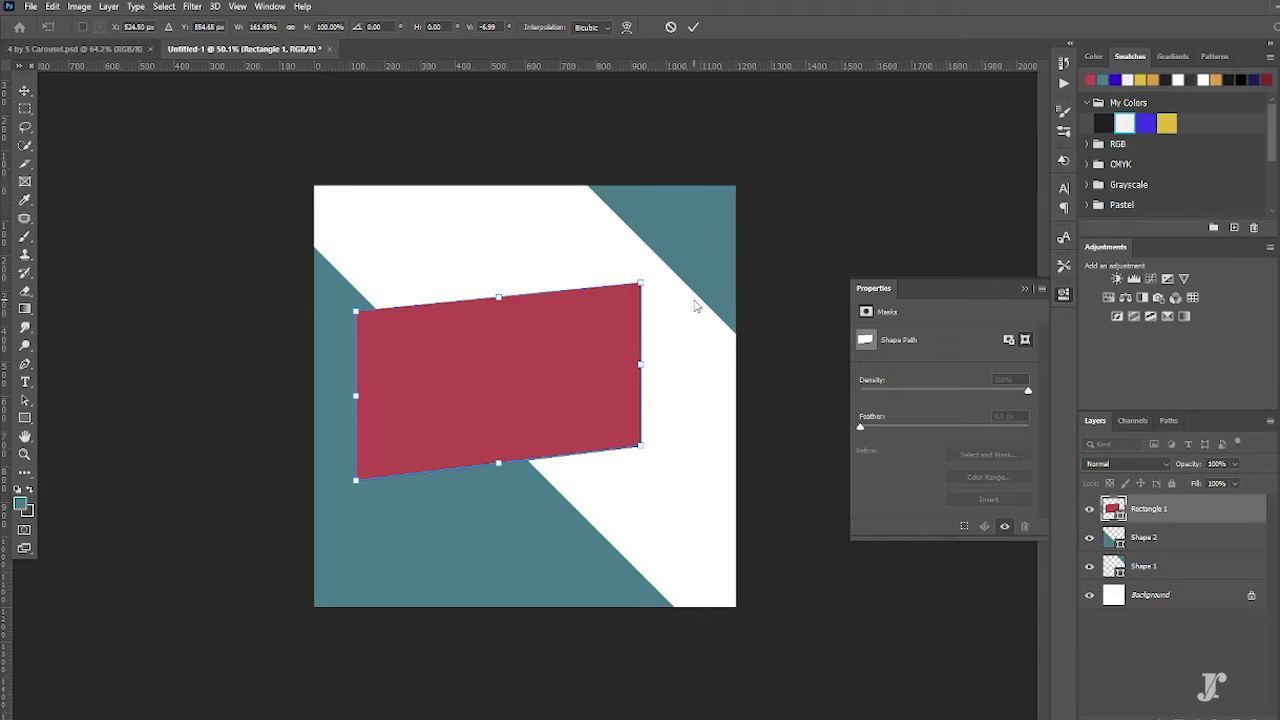
left_click(693, 27)
- Skew the red shape's left side down and move the band to the left edge
mouse_move(594, 391)
left_mouse_down()
mouse_move(517, 365)
mouse_move(605, 358)
left_mouse_up()
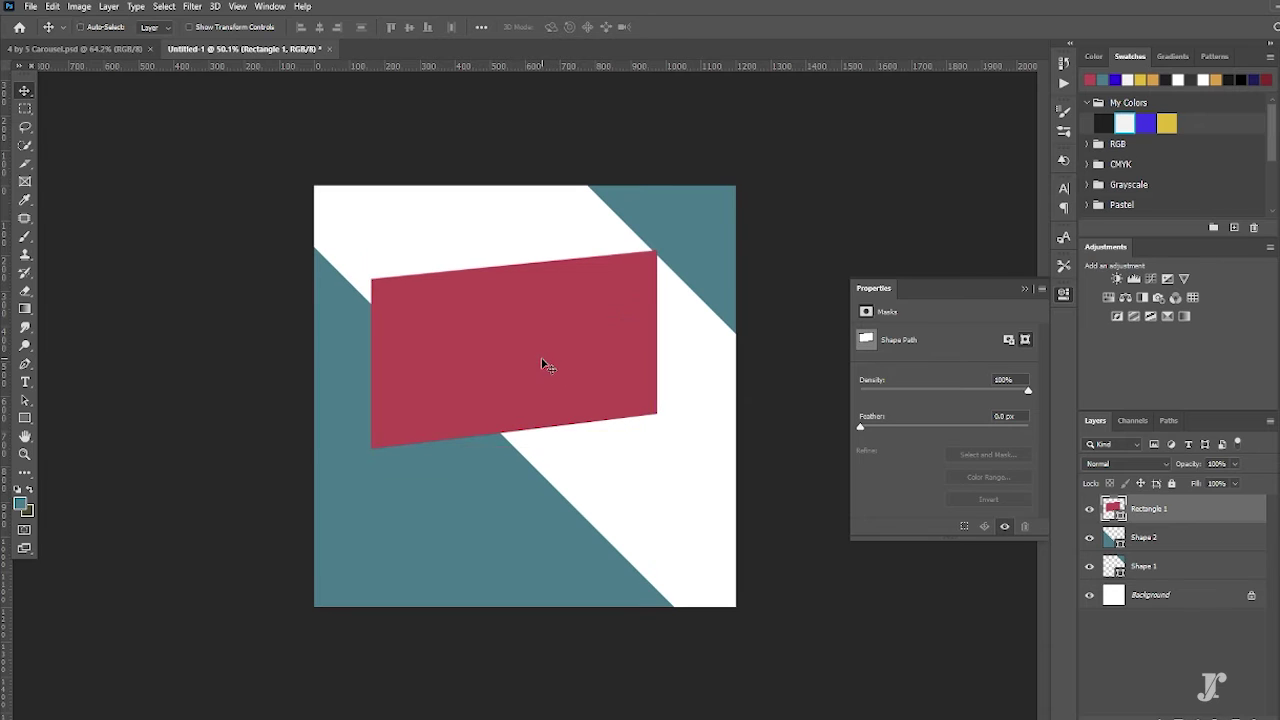
key("ctrl+t")
right_click(543, 360)
right_click(541, 362)
left_click(400, 441)
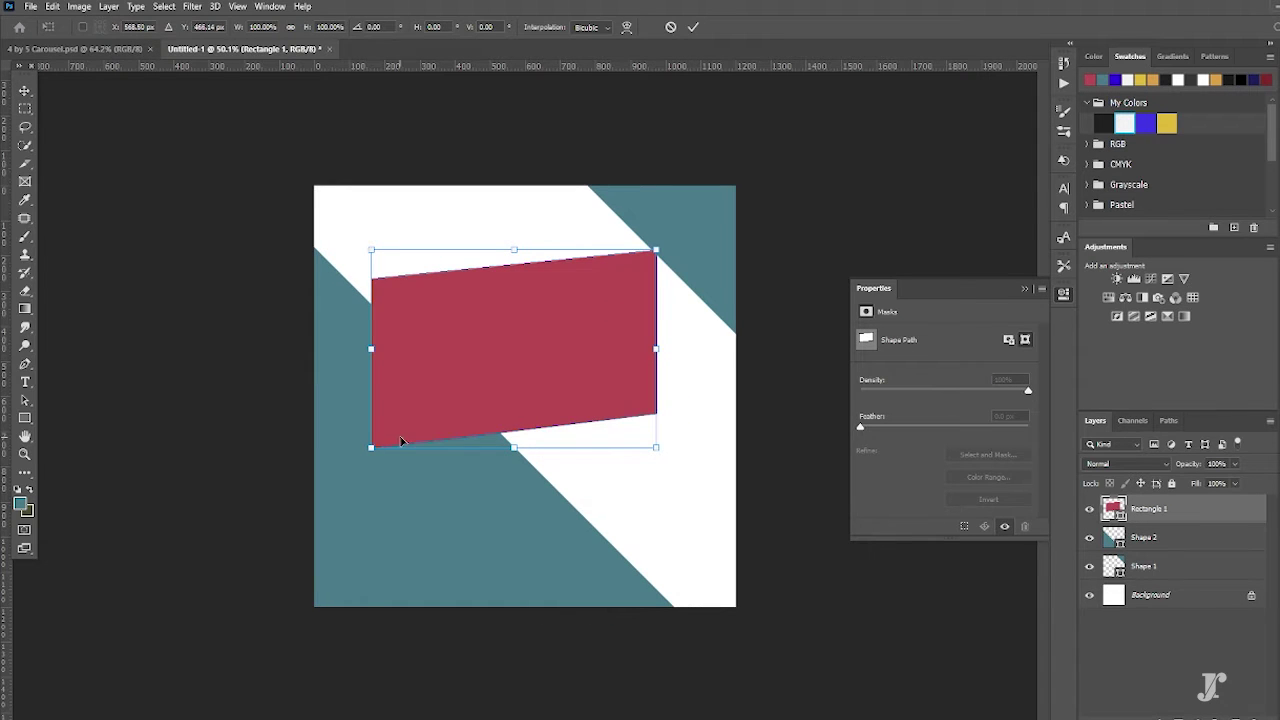
left_click_drag(371, 450, 371, 483)
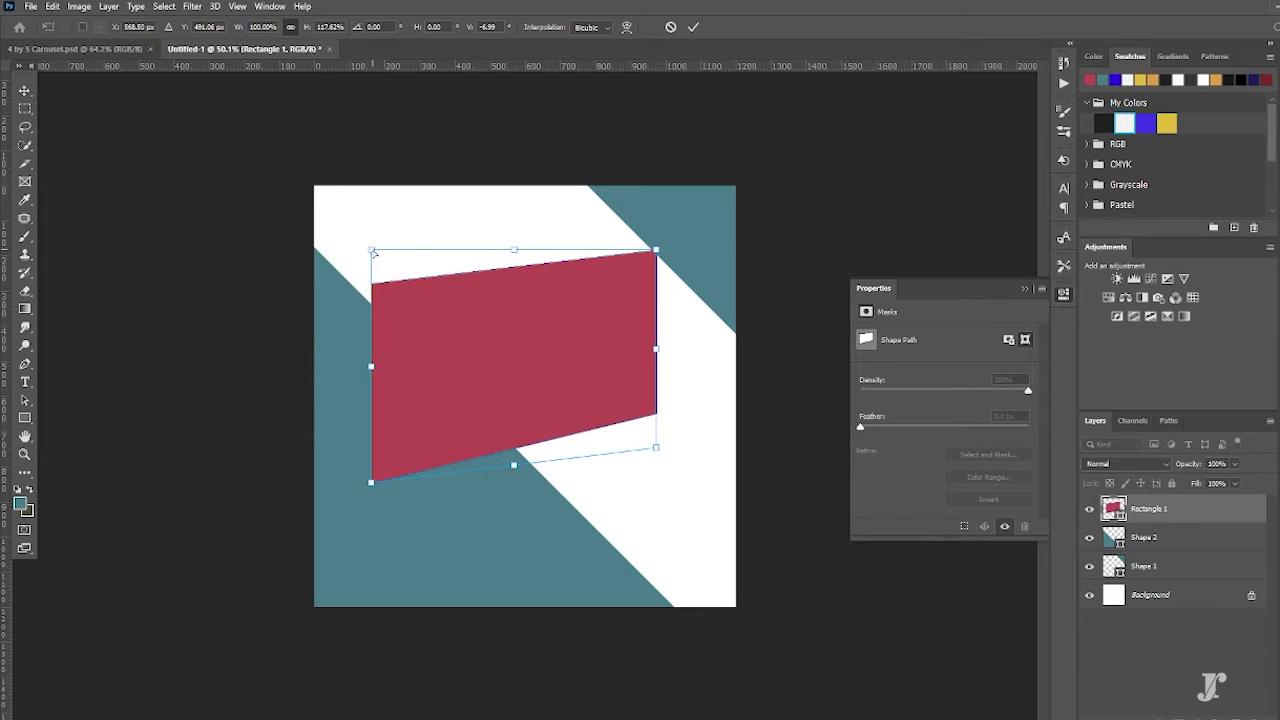
left_click_drag(372, 252, 372, 296)
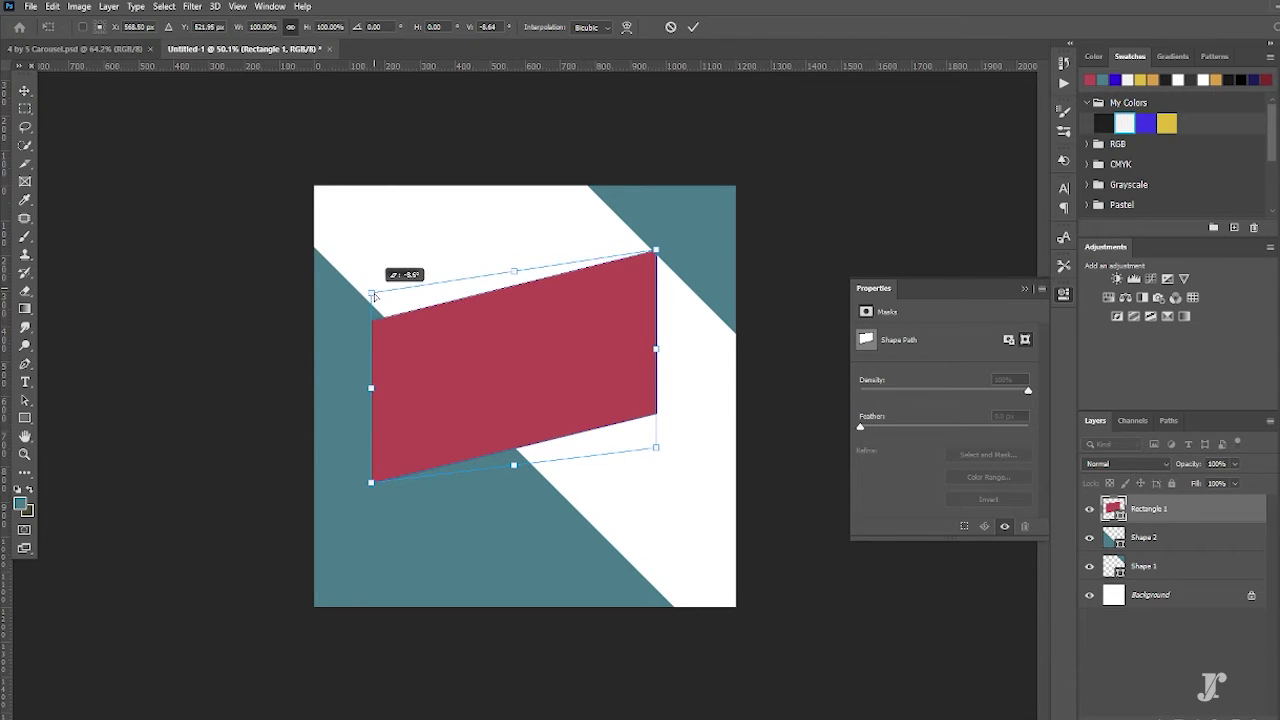
left_click_drag(372, 296, 374, 288)
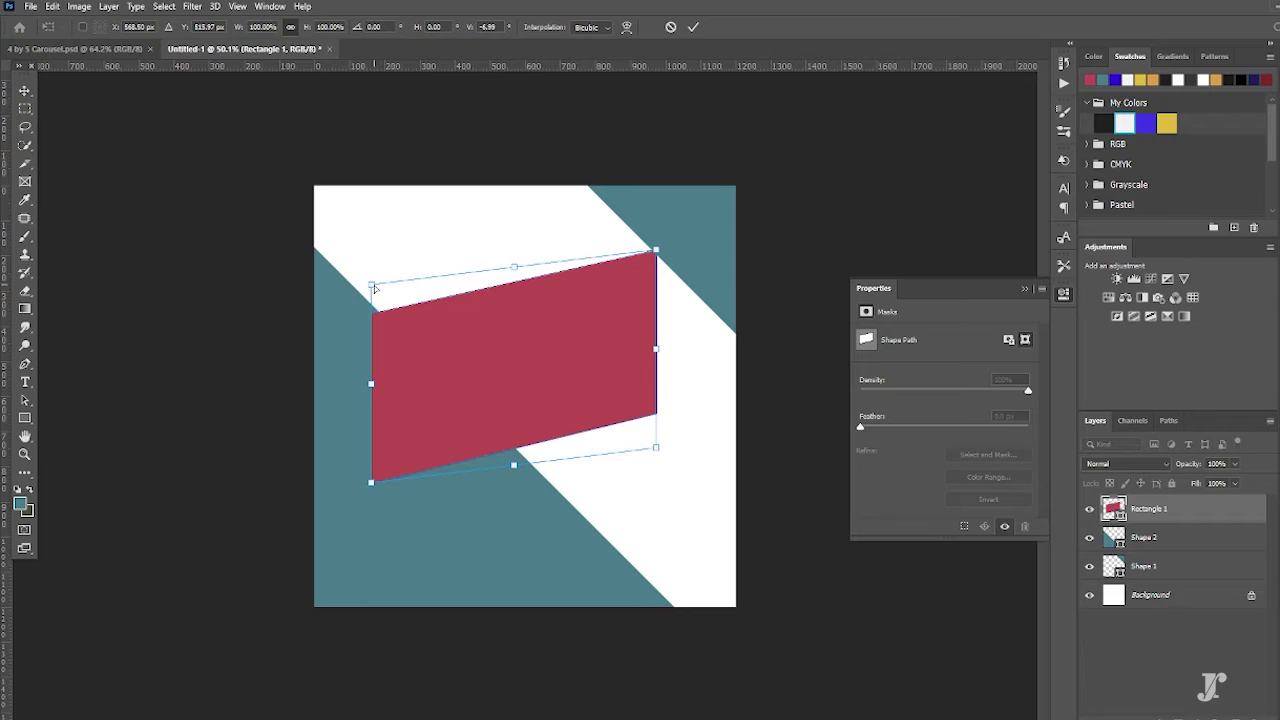
left_click(697, 28)
left_click_drag(623, 380, 512, 392)
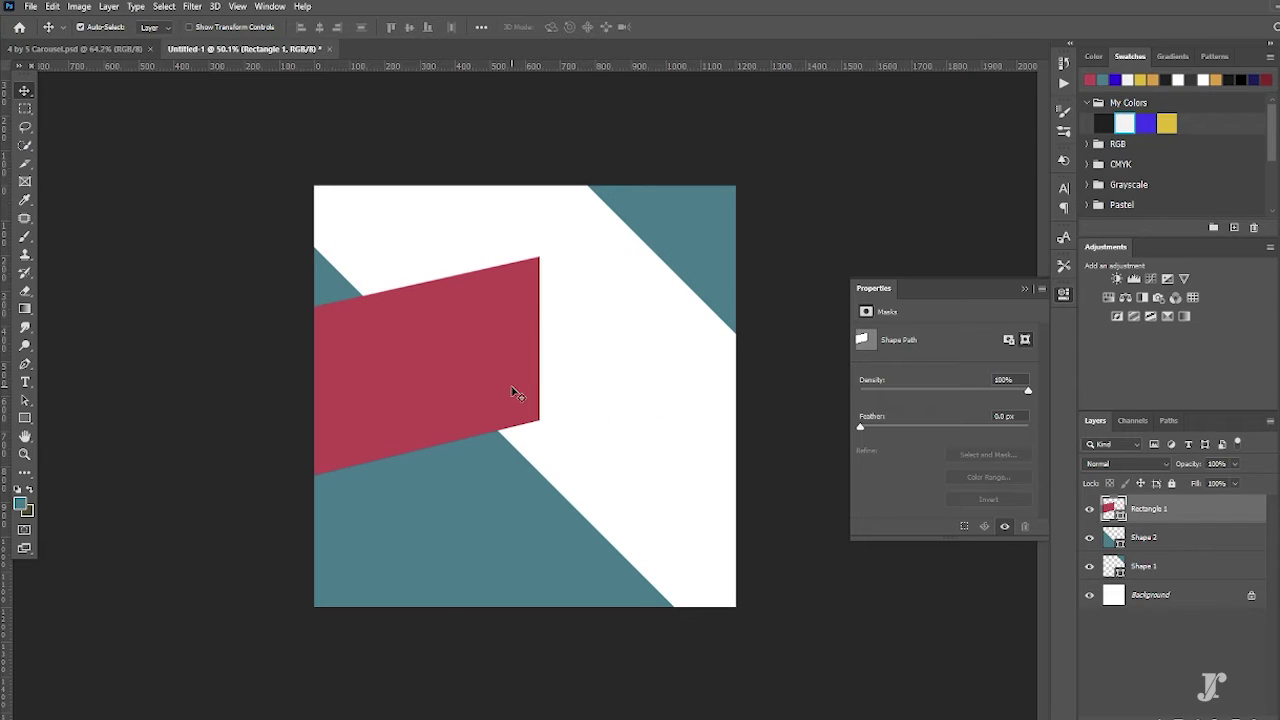
- Place the photo pexels-nappy-3460134 from Downloads as an embedded layer
left_click(31, 6)
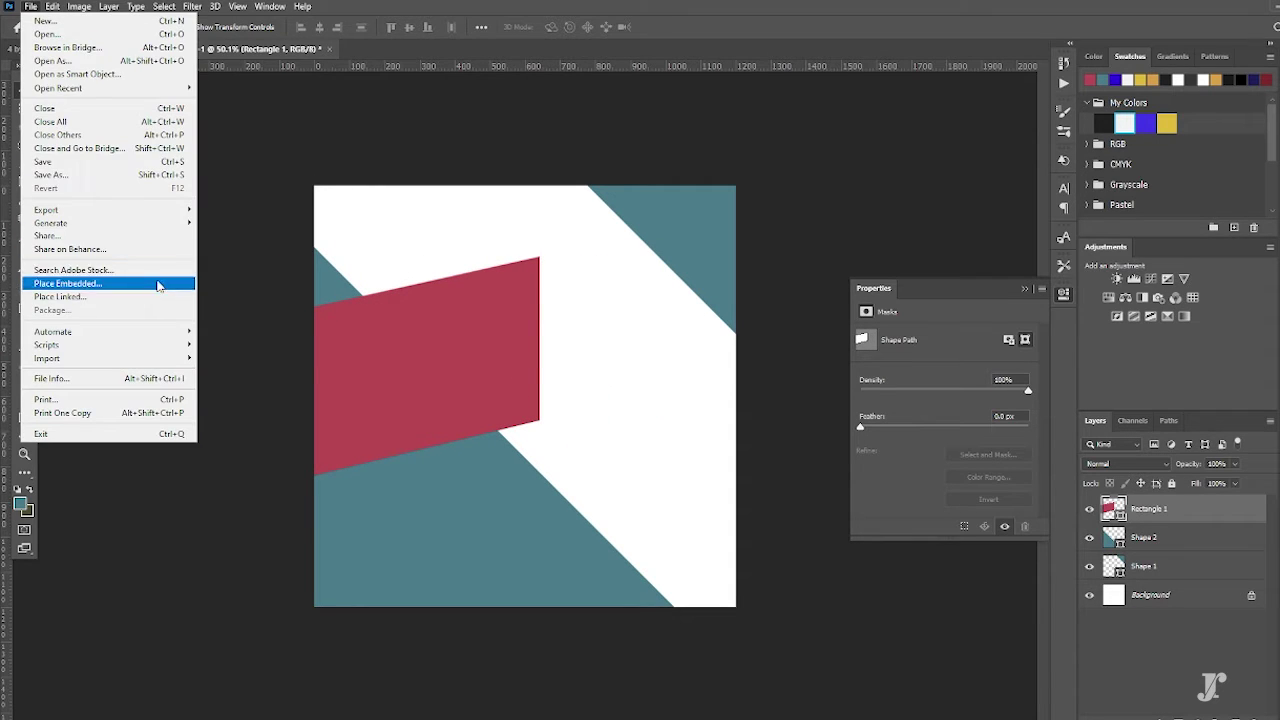
left_click(100, 283)
scroll(100, 200, "up", 5)
left_click(57, 123)
left_click(270, 140)
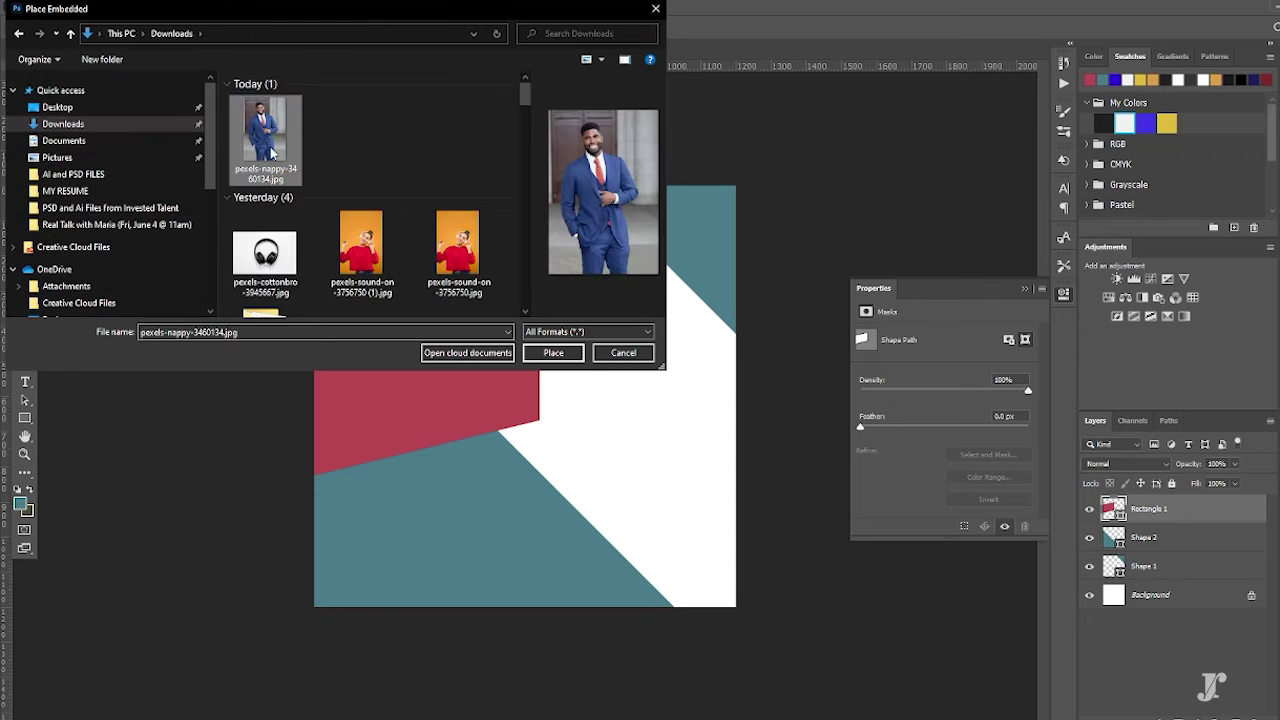
left_click(553, 352)
left_click(671, 27)
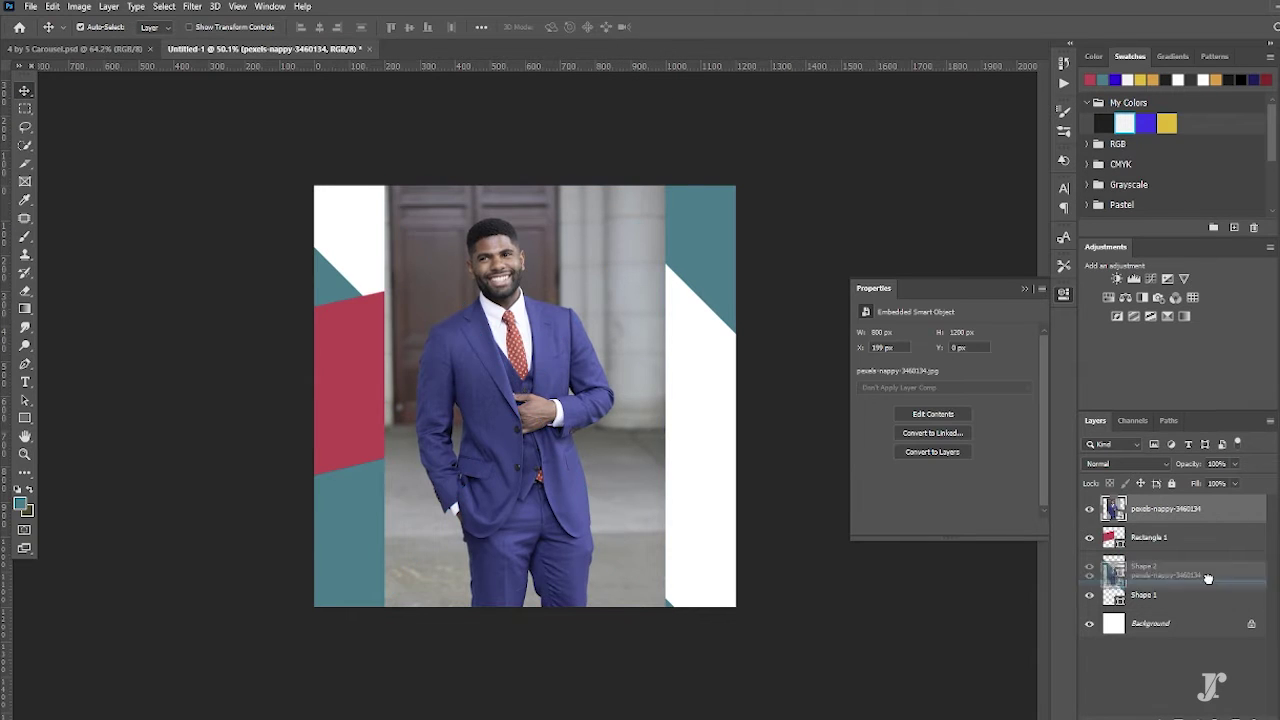
- Move the photo below the shapes, enlarge it to fill the canvas, and lower the red band
left_click_drag(1150, 508, 1150, 581)
left_click_drag(639, 436, 686, 434)
key("ctrl+t")
left_click_drag(714, 208, 762, 148)
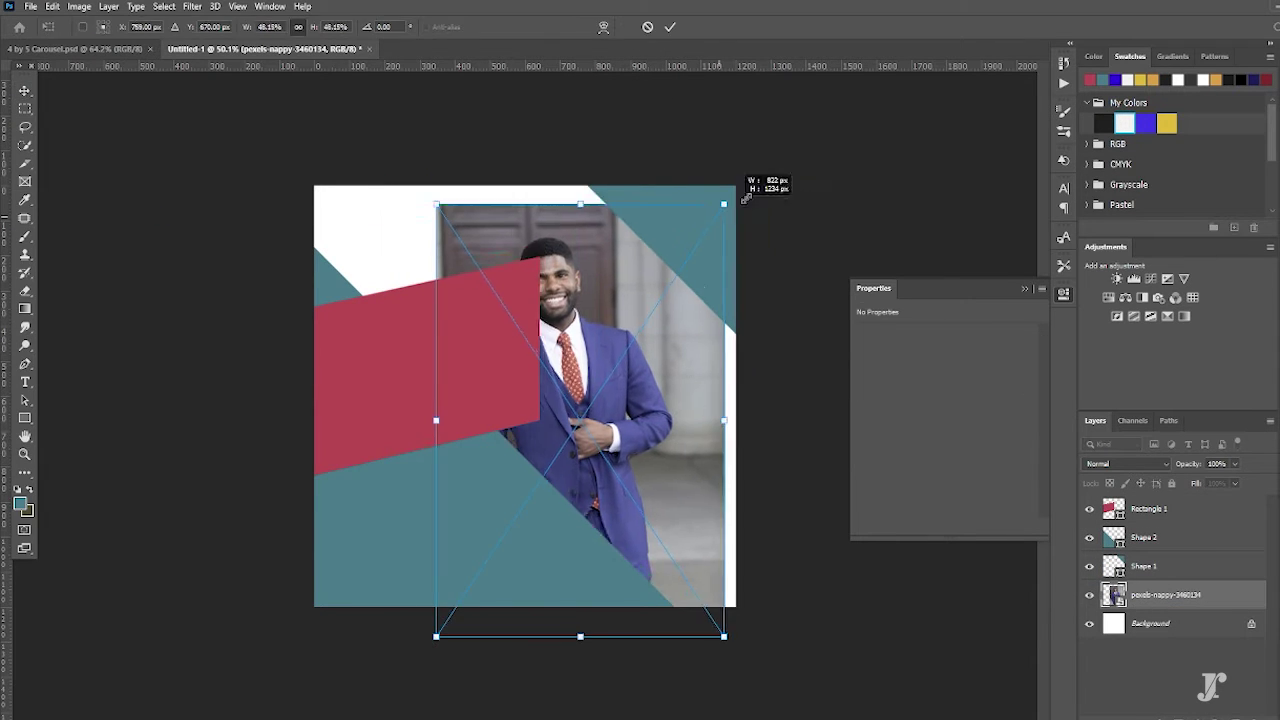
left_click_drag(456, 386, 314, 366)
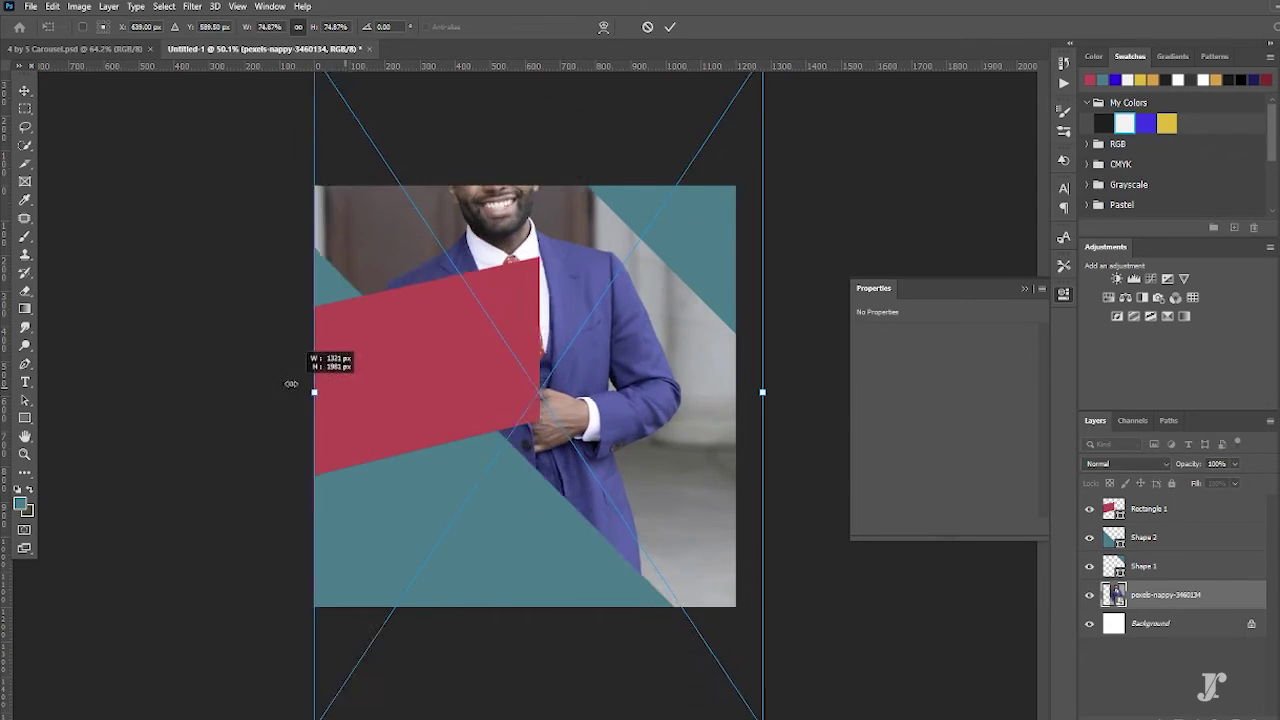
left_click_drag(614, 357, 678, 519)
left_click(670, 27)
left_click_drag(440, 384, 433, 481)
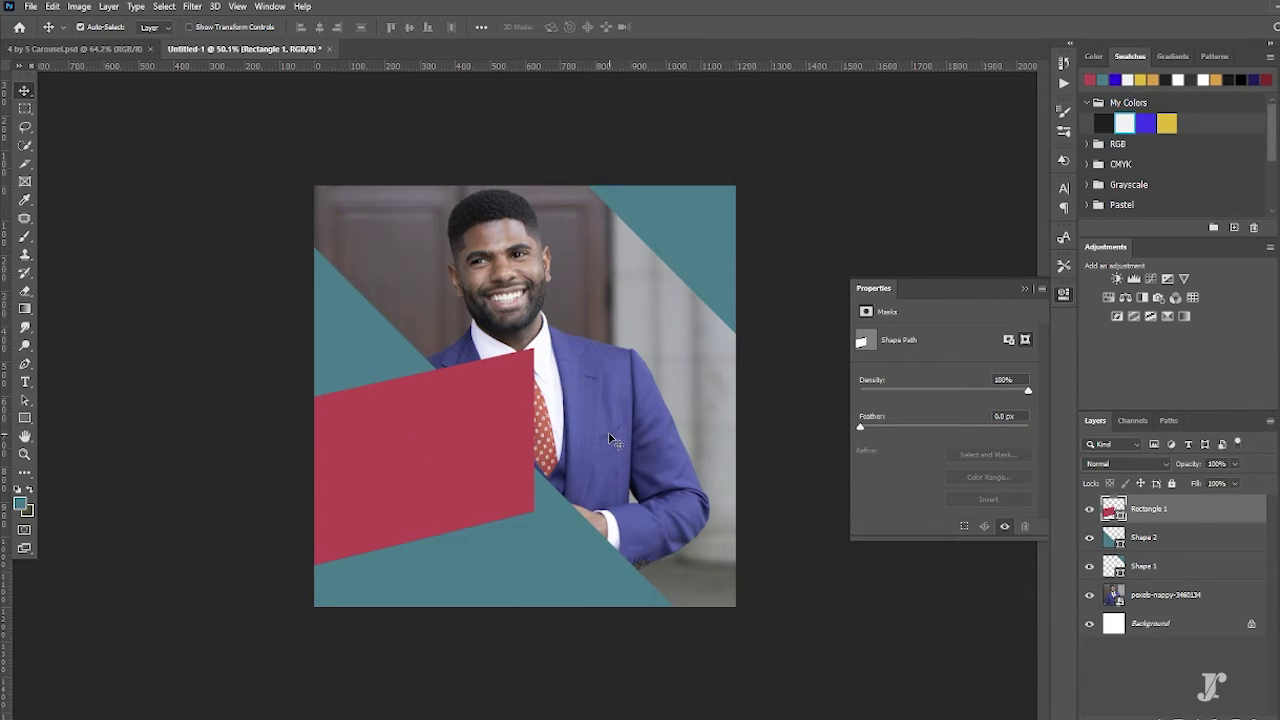
- Shift the photo right and duplicate the crimson band into a slanted strip along the bottom edge
mouse_move(609, 435)
left_mouse_down()
mouse_move(721, 468)
mouse_move(613, 420)
mouse_move(633, 421)
left_mouse_up()
mouse_move(405, 463)
left_mouse_down()
mouse_move(361, 448)
mouse_move(700, 614)
left_mouse_up()
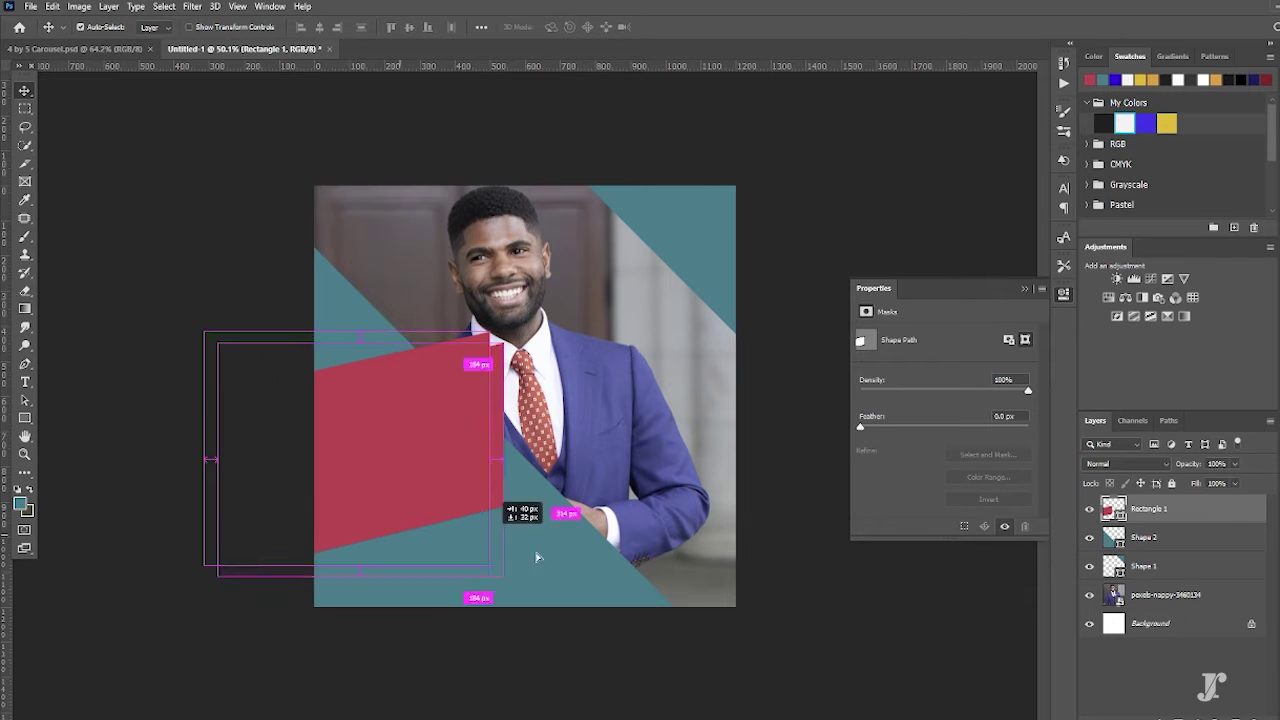
key("ctrl+t")
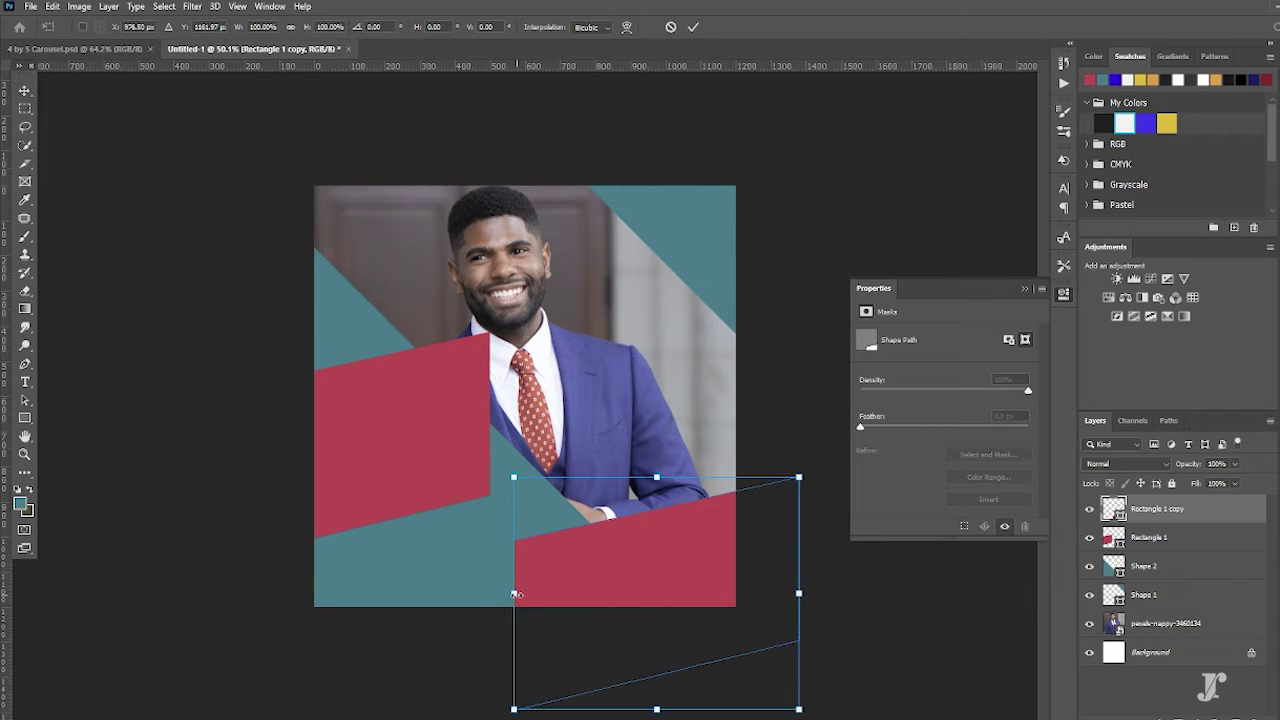
mouse_move(515, 594)
left_mouse_down()
mouse_move(583, 705)
mouse_move(571, 714)
left_mouse_up()
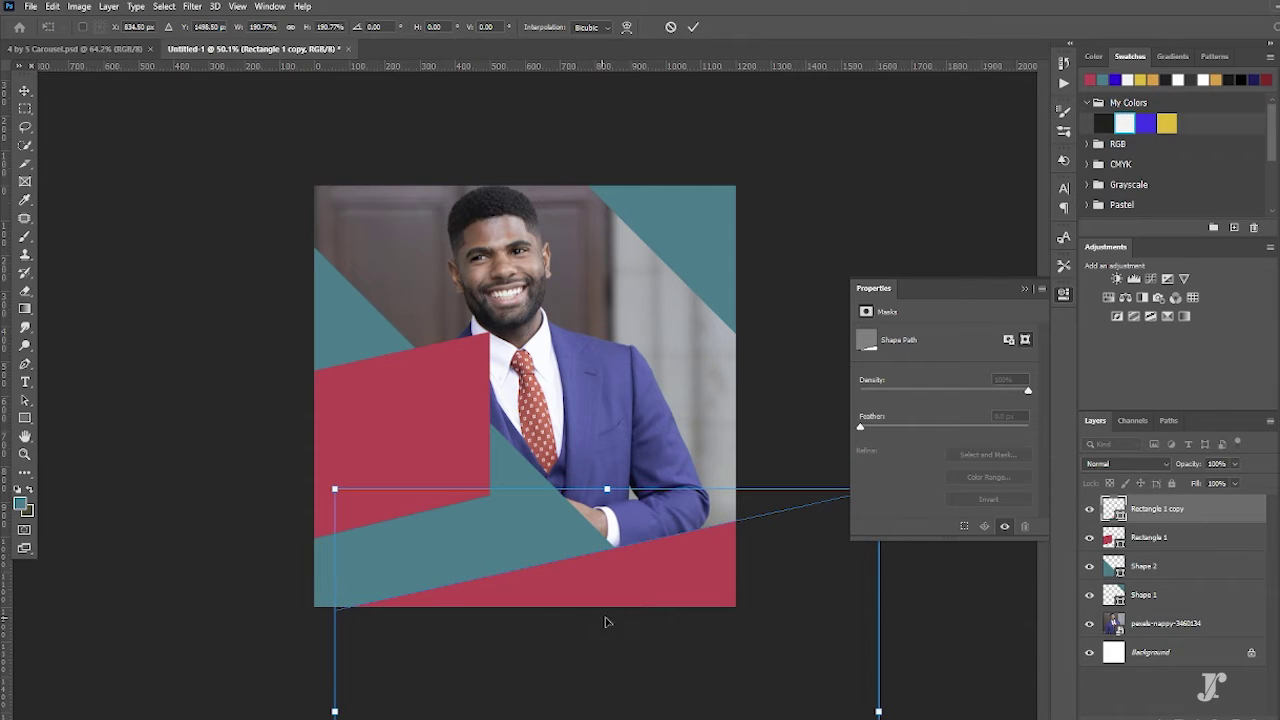
left_click(693, 27)
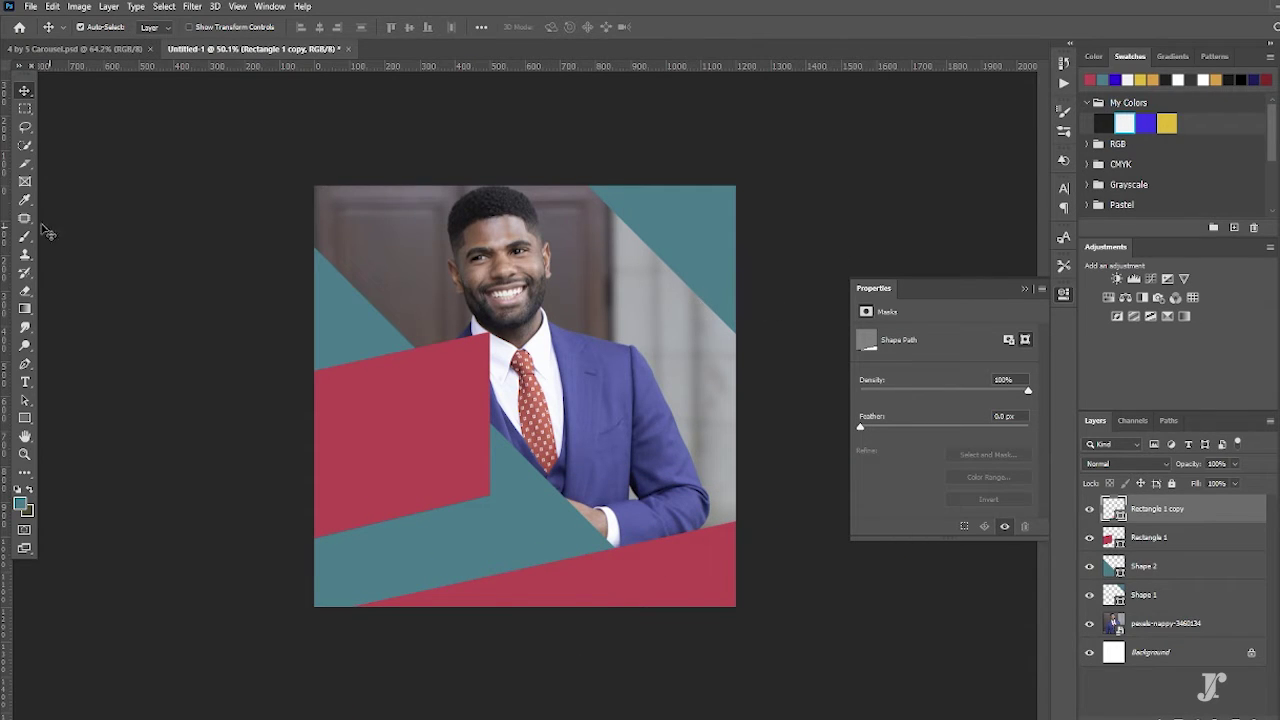
- Fill both teal shape layers, Shape 1 and Shape 2, with a dark navy
left_click(25, 199)
left_click(668, 391)
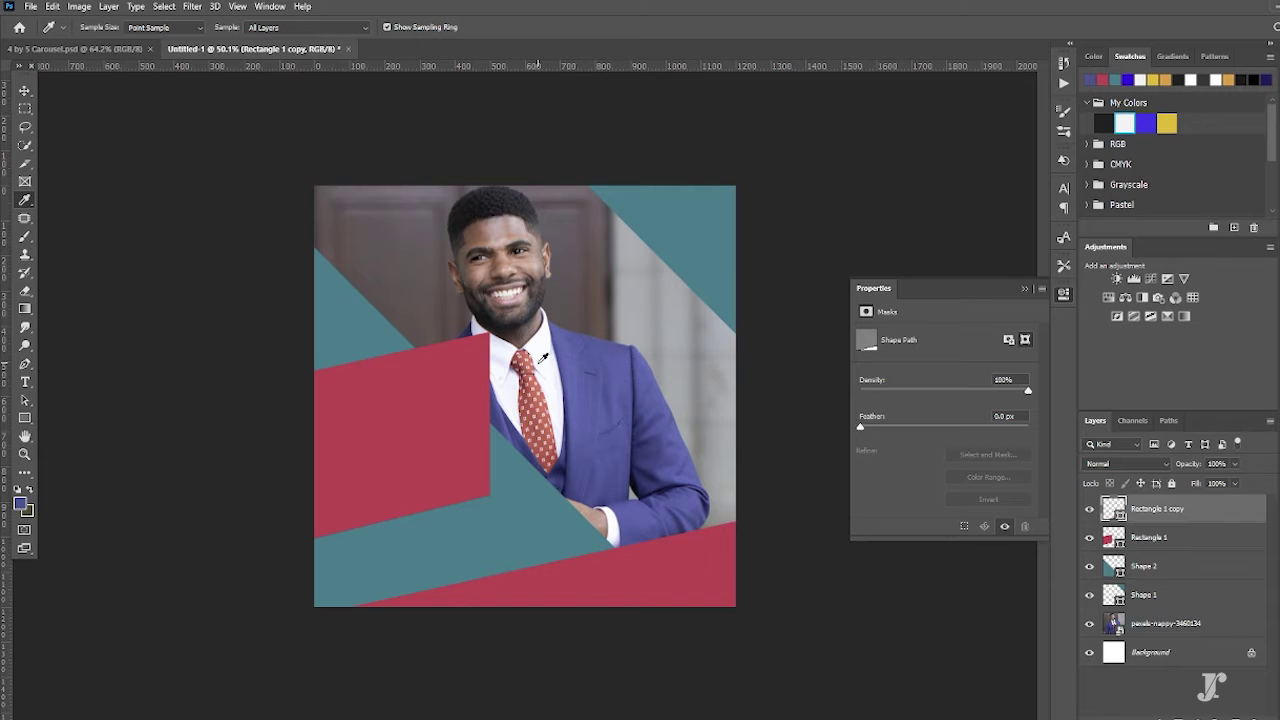
left_click(629, 377)
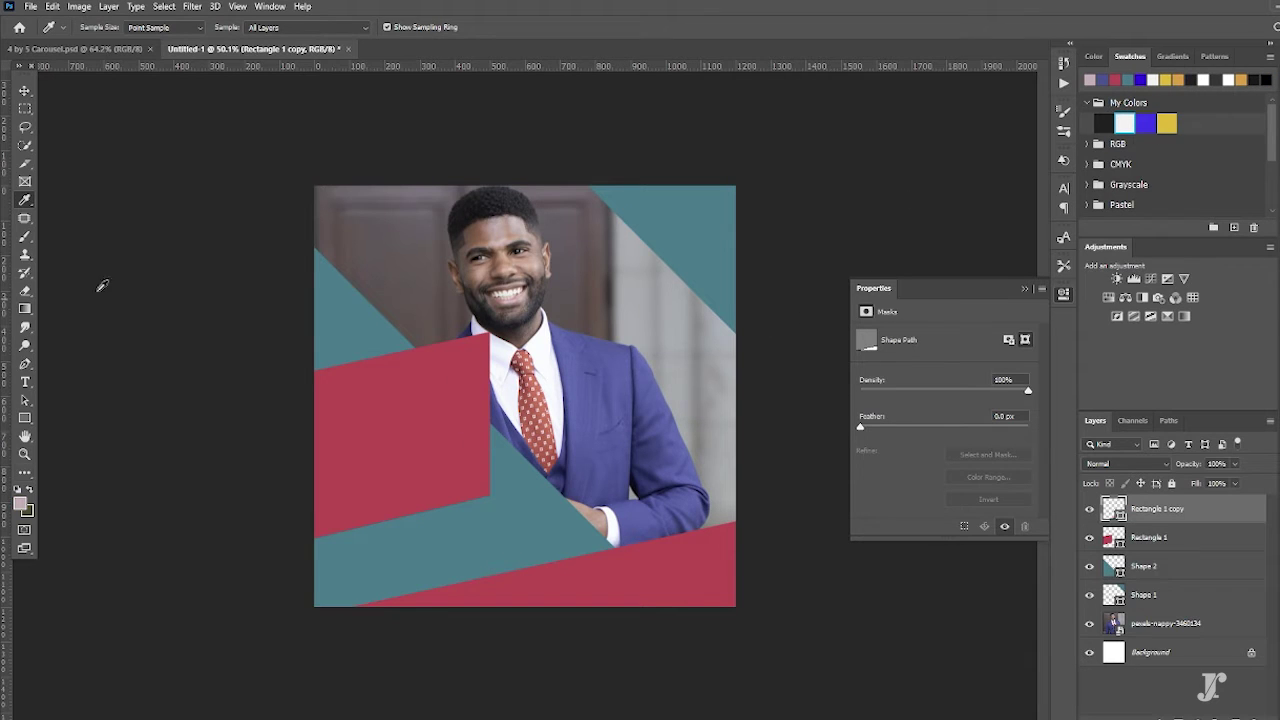
left_click(25, 90)
left_click(715, 234)
key("alt+BackSpace")
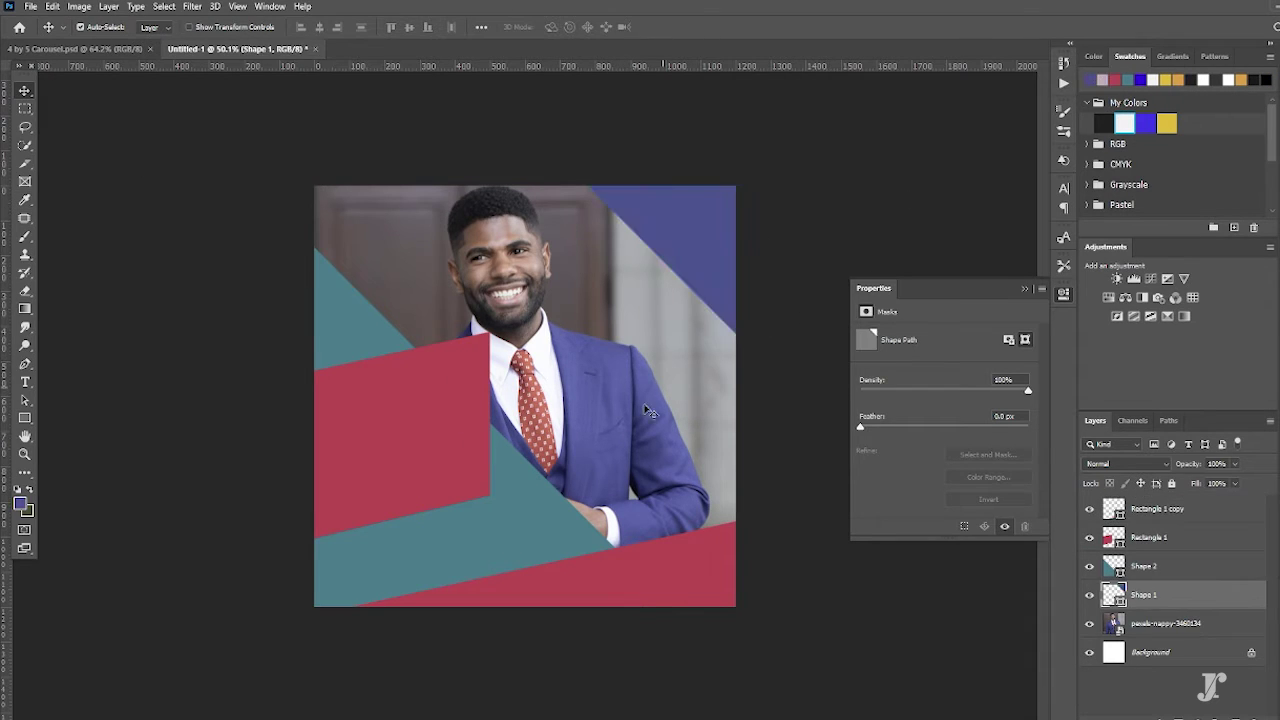
left_click(21, 503)
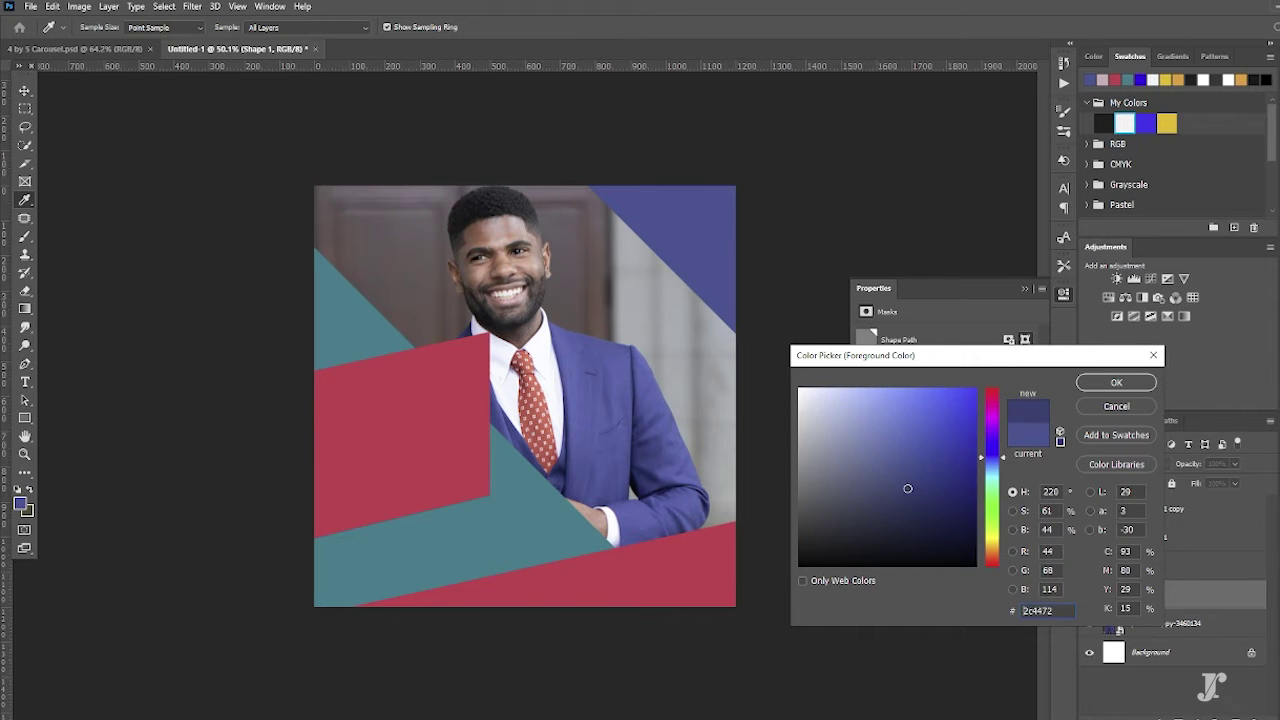
left_click(1120, 386)
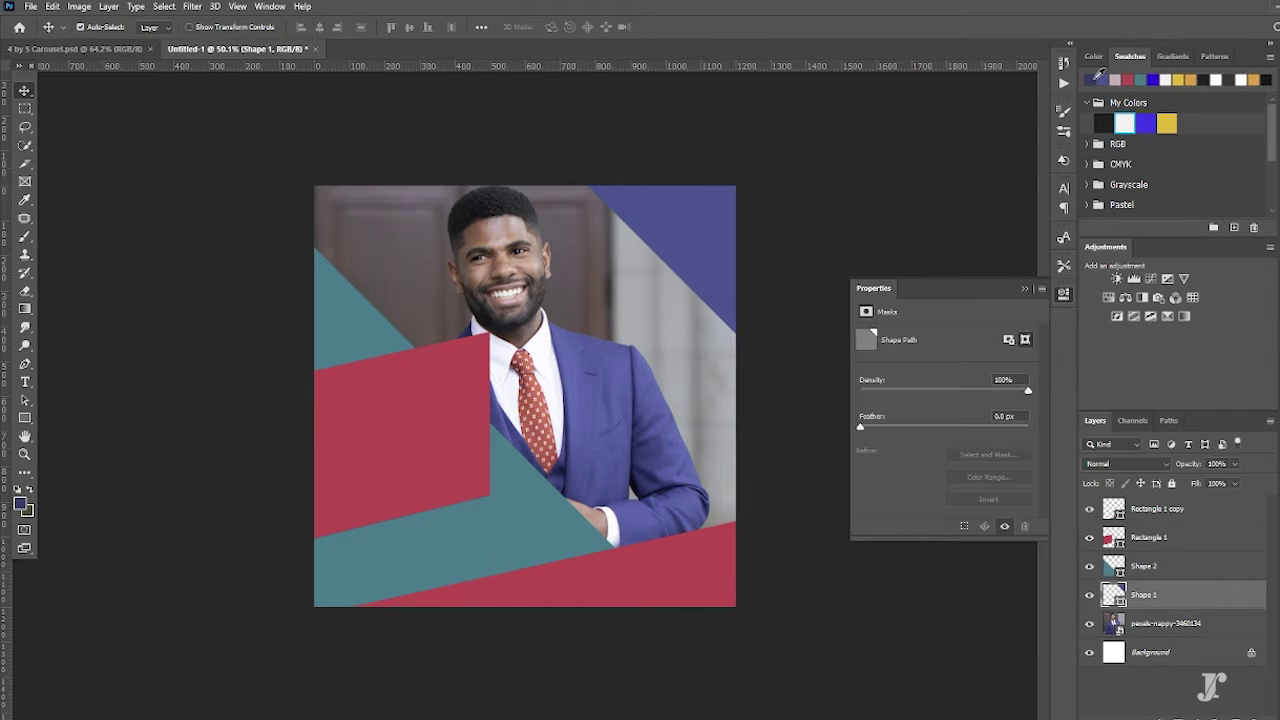
key("alt+BackSpace")
left_click(527, 519)
key("alt+BackSpace")
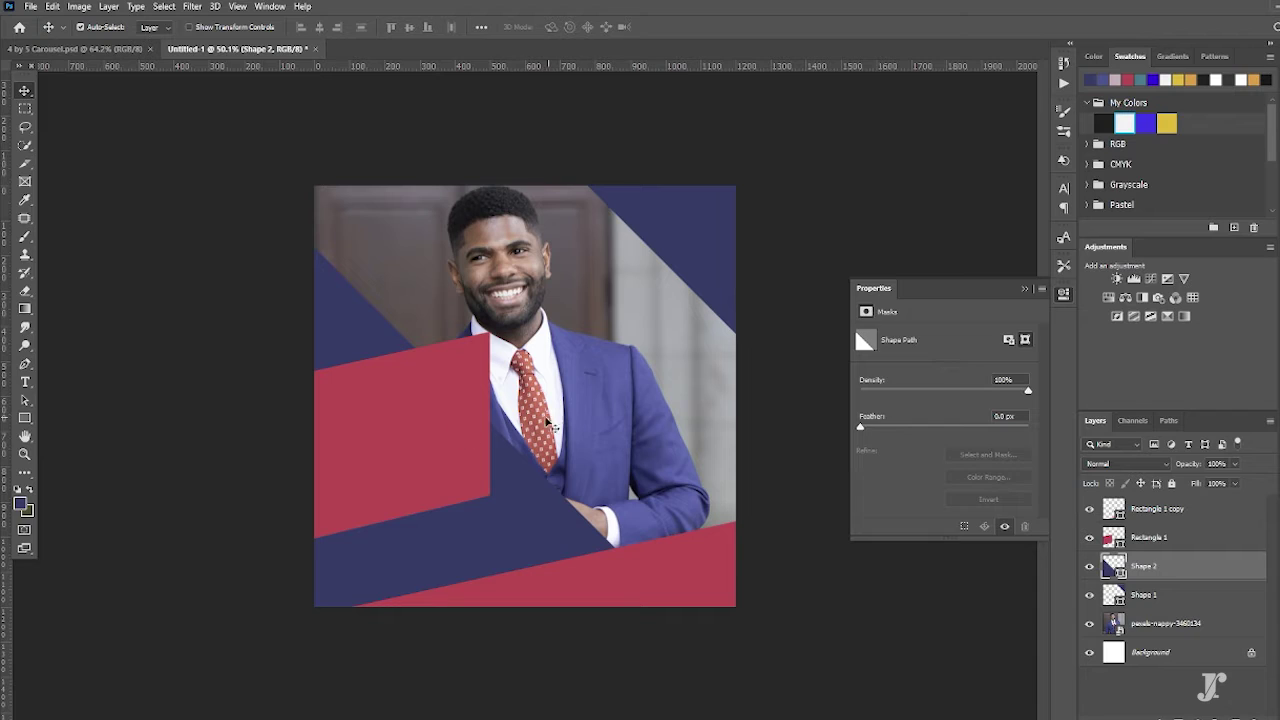
- Sample the rectangle's red and adjust the foreground into a brighter orange
left_click(549, 427)
left_click(422, 418)
left_click(25, 200)
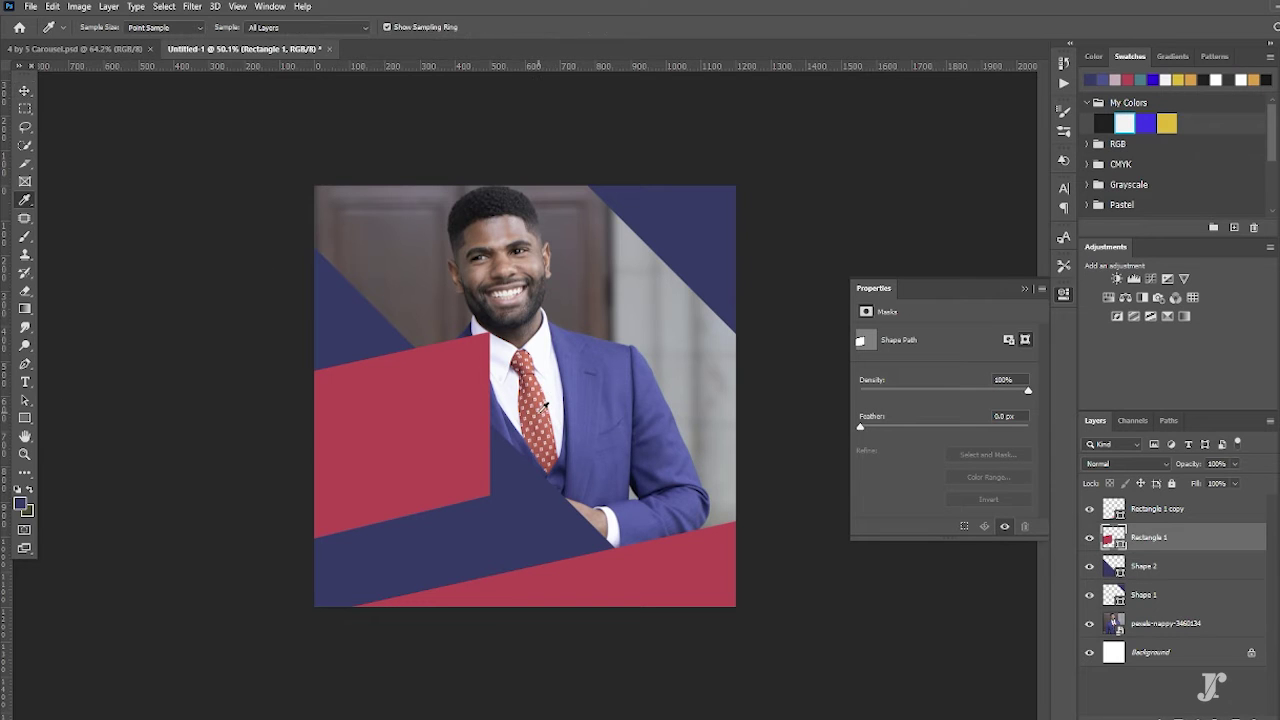
left_click(540, 409)
left_click(21, 504)
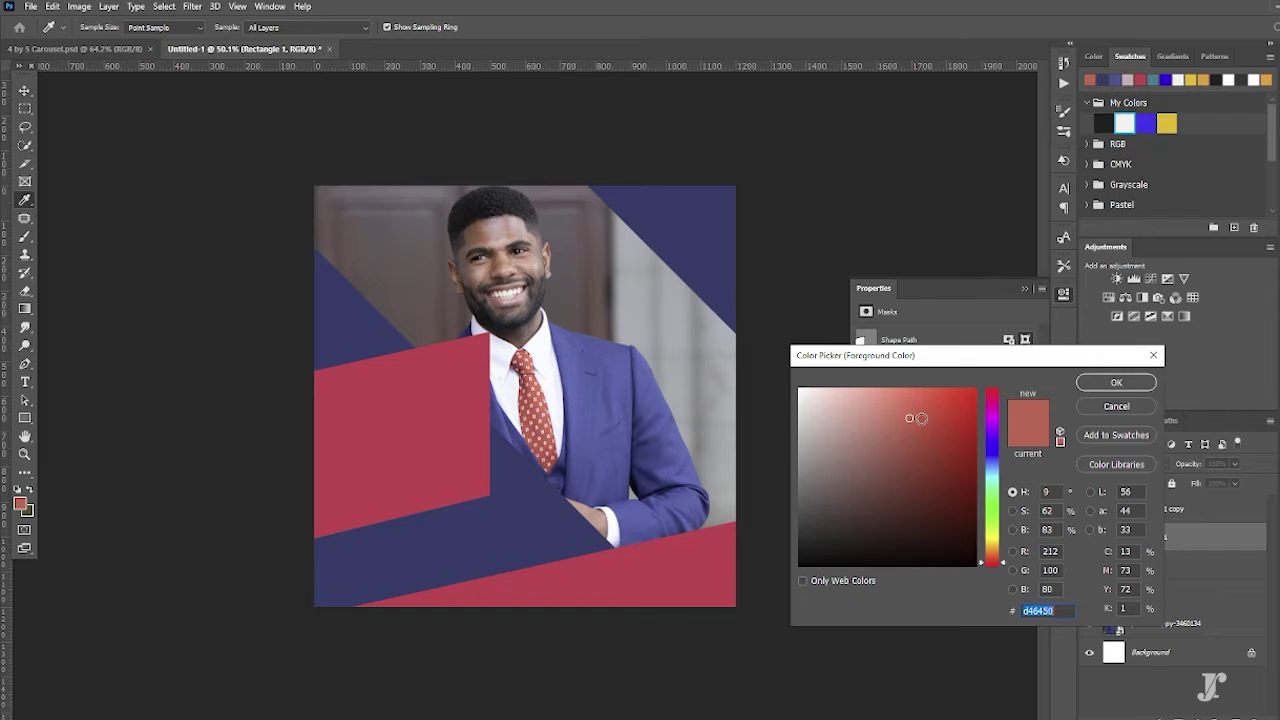
left_click_drag(908, 417, 930, 404)
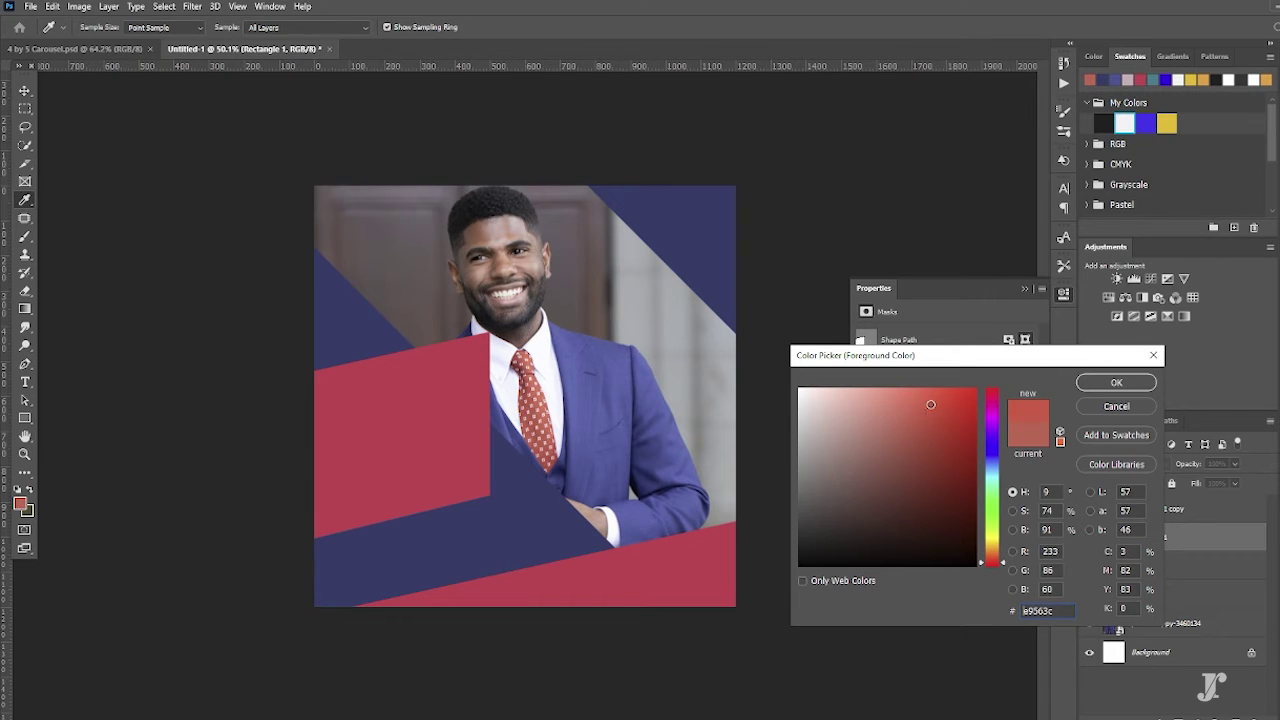
left_click(995, 559)
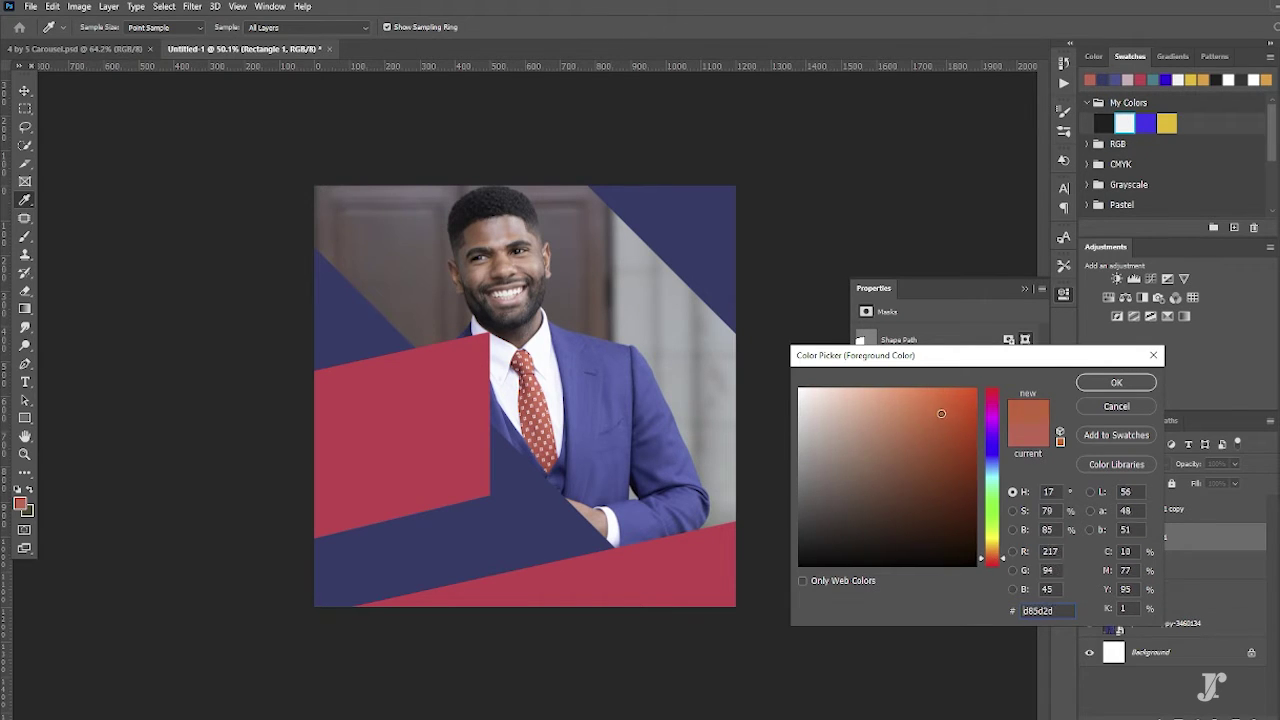
key("Return")
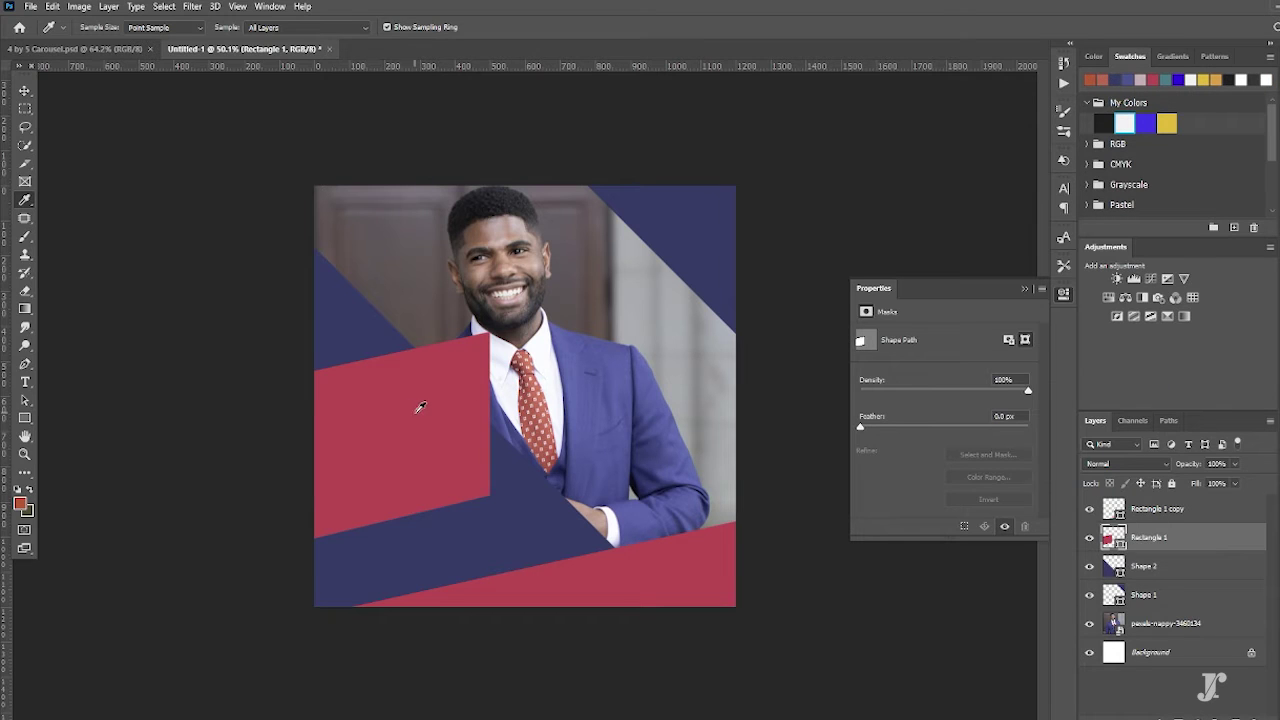
- Fill Rectangle 1 and its copy with orange and add an empty layer above Rectangle 1
key("v")
key("alt+BackSpace")
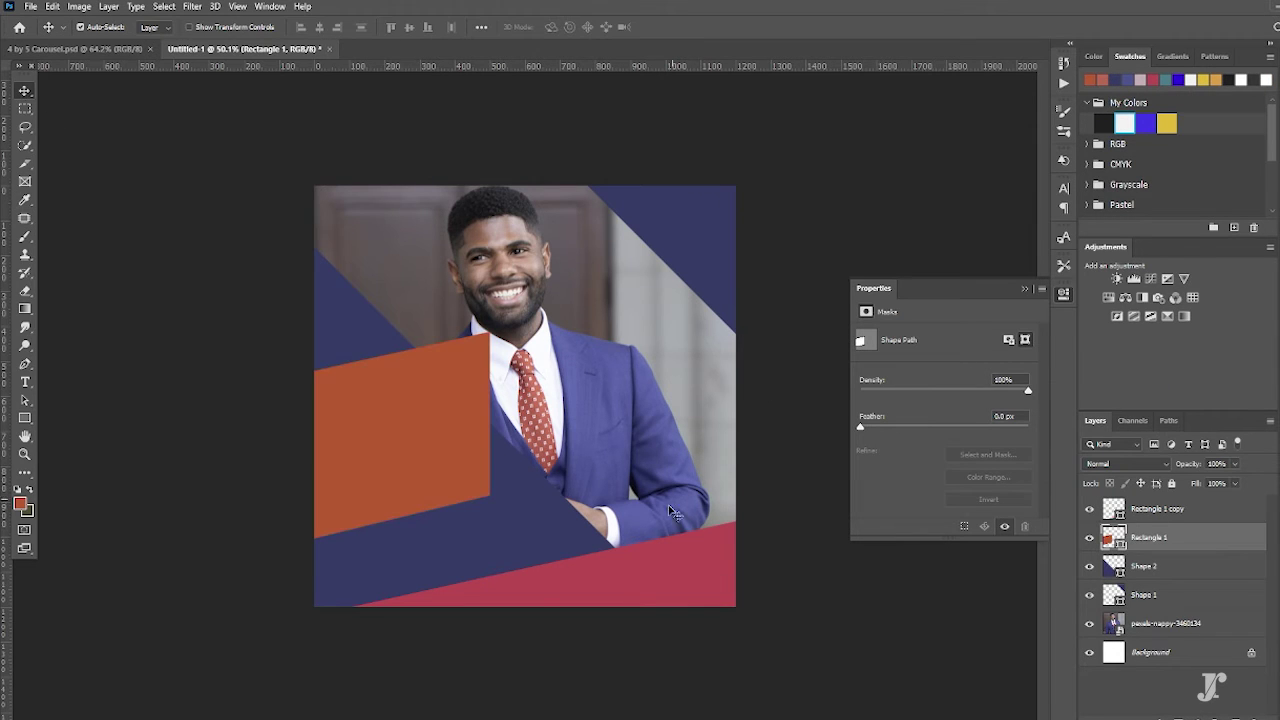
key("alt+bracketright")
key("alt+BackSpace")
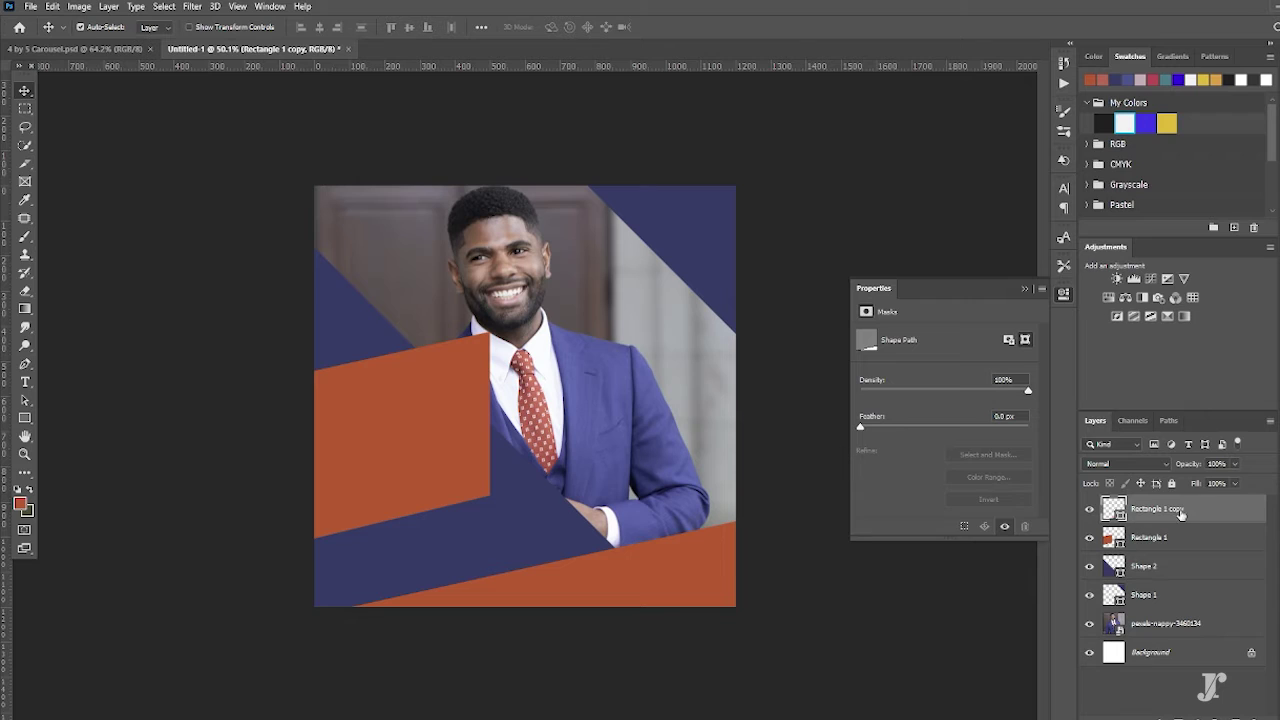
left_click(455, 465)
key("ctrl+shift+alt+n")
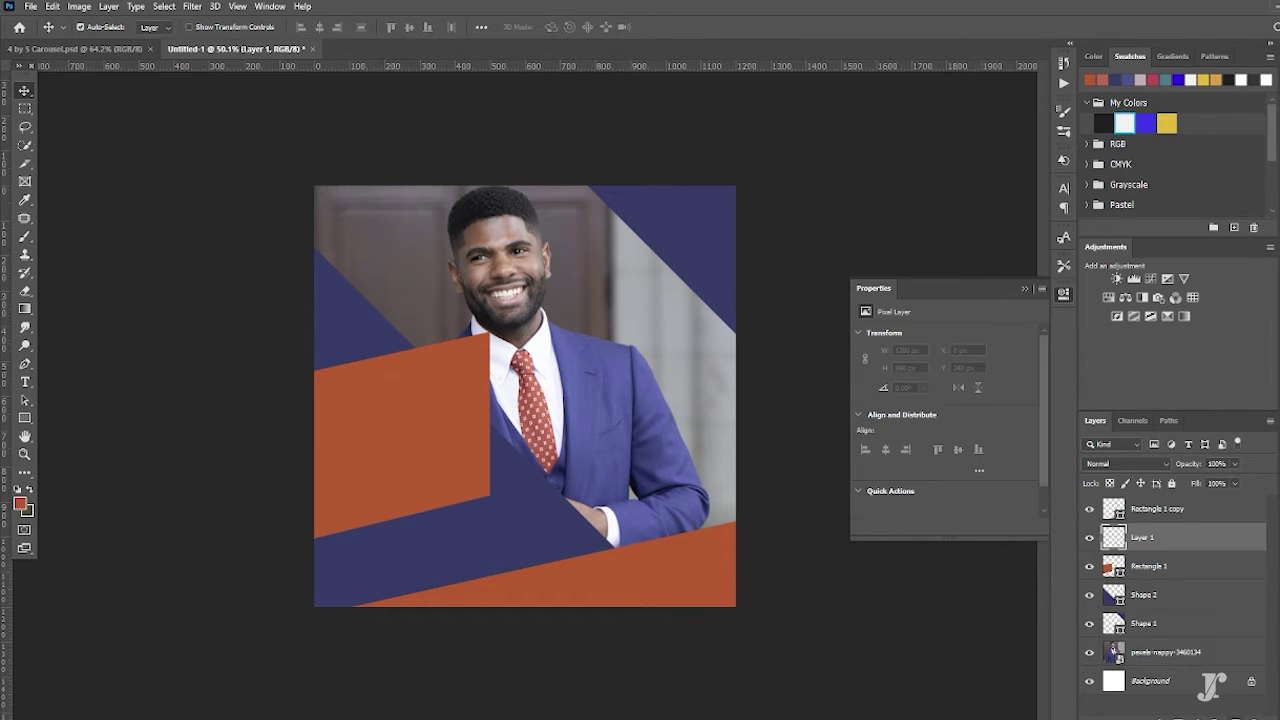
- Set the gradient's left colour stop to a sampled orange in the Gradient Editor
key("g")
left_click(100, 27)
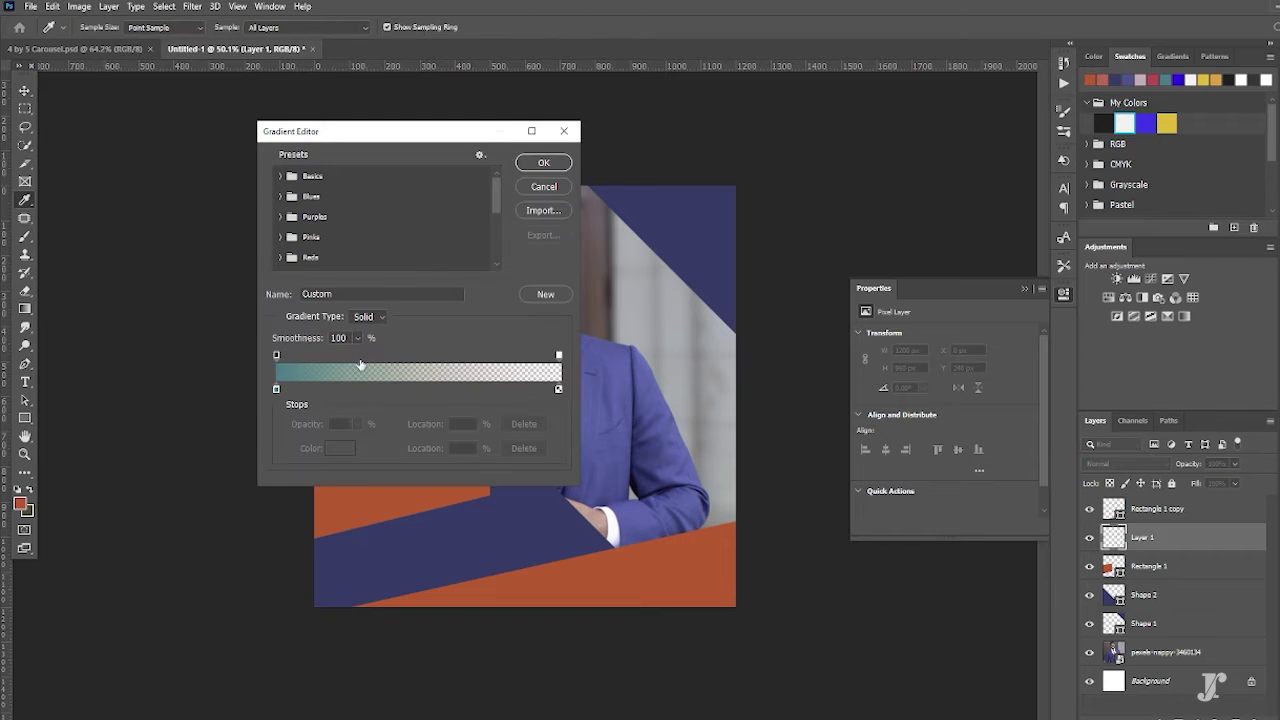
left_click(276, 388)
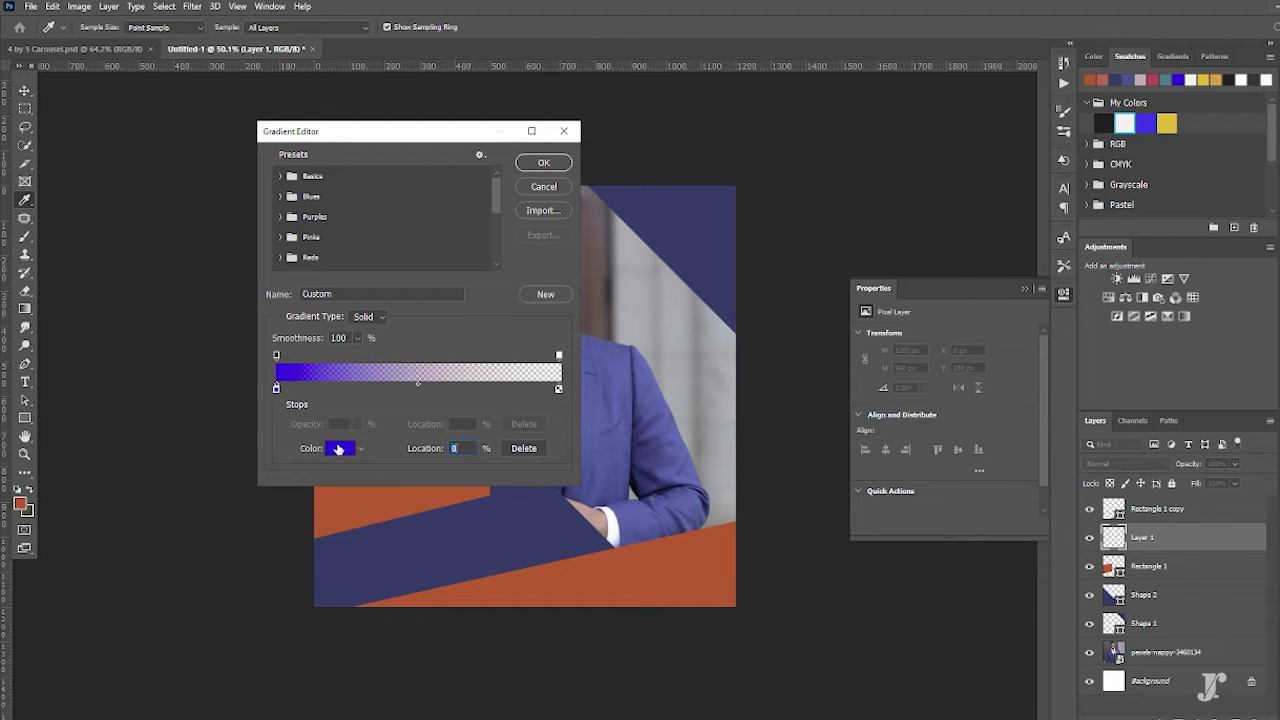
left_click(340, 448)
left_click(1096, 79)
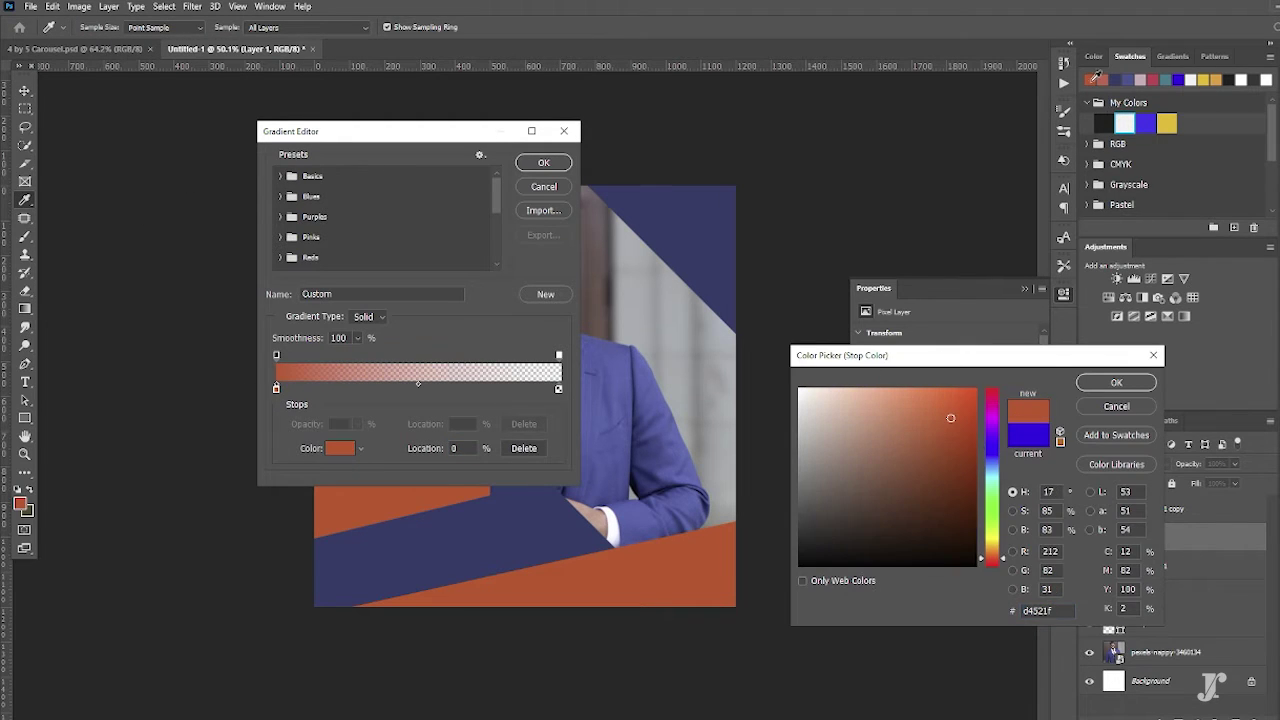
left_click(1116, 383)
left_click(546, 164)
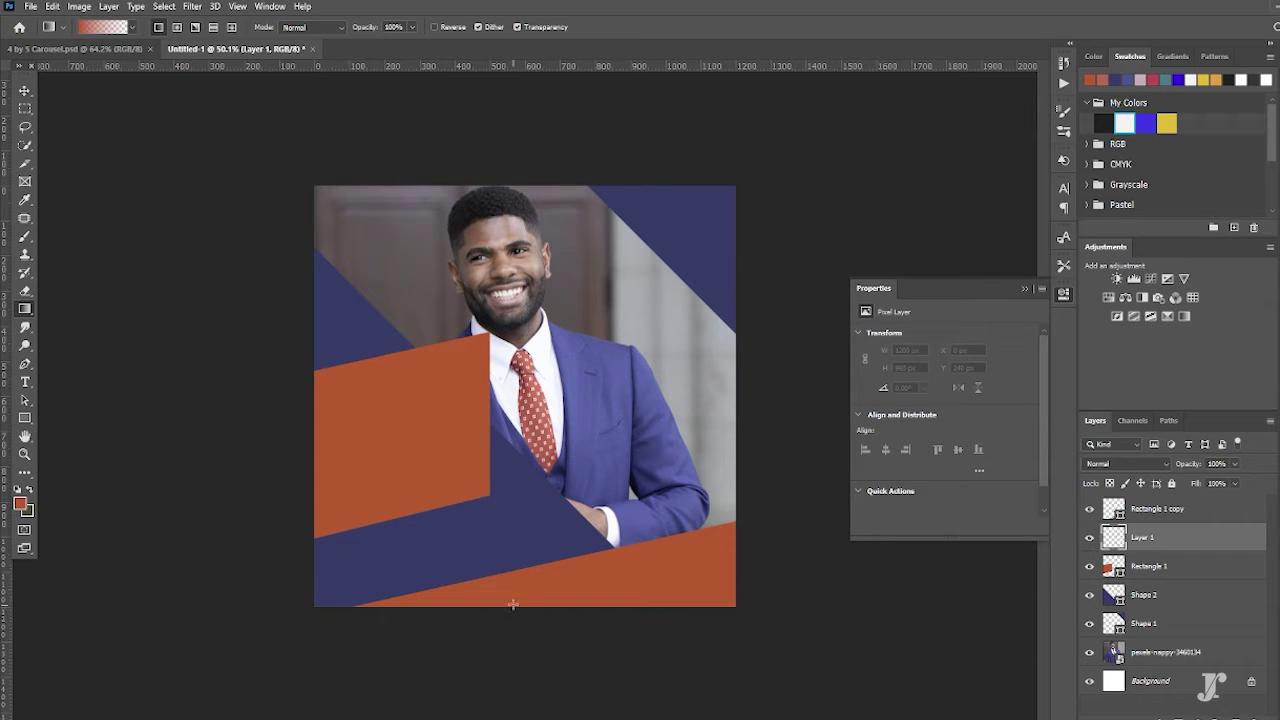
- Paint yellow-to-orange gradients clipped to Rectangle 1 and the bottom stripe
left_click_drag(268, 509, 477, 500)
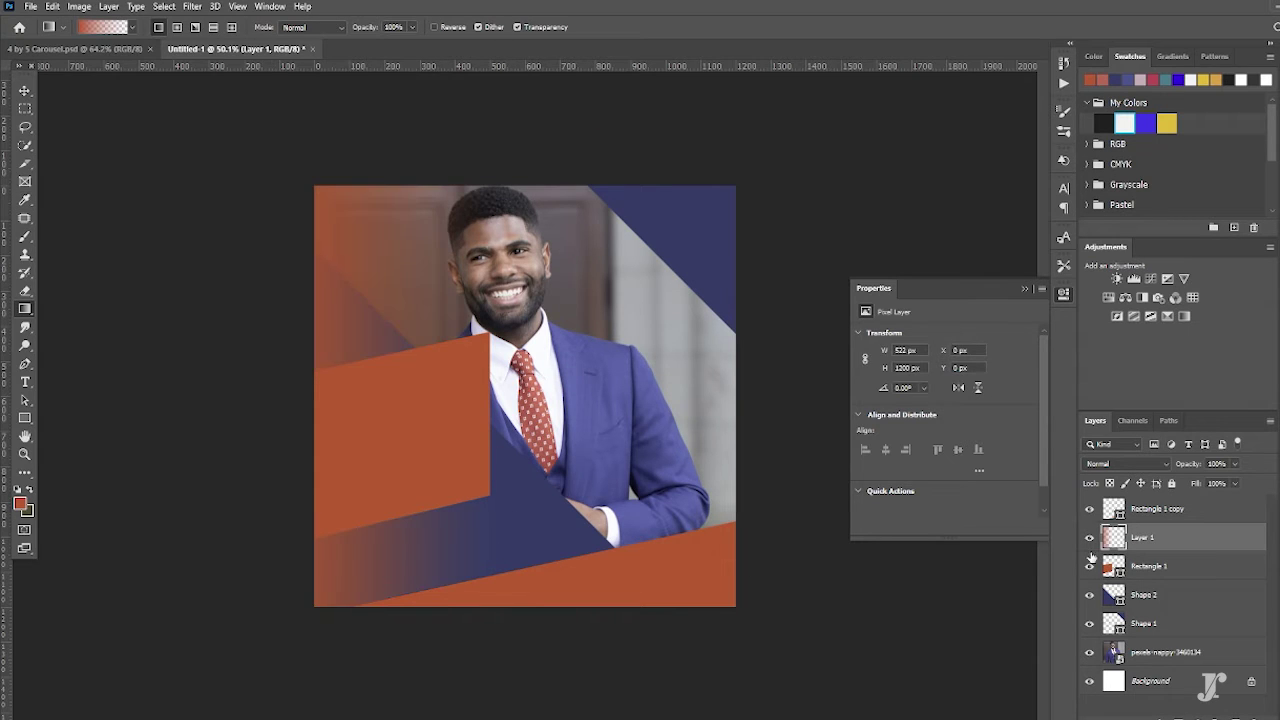
left_click(1130, 552, "alt")
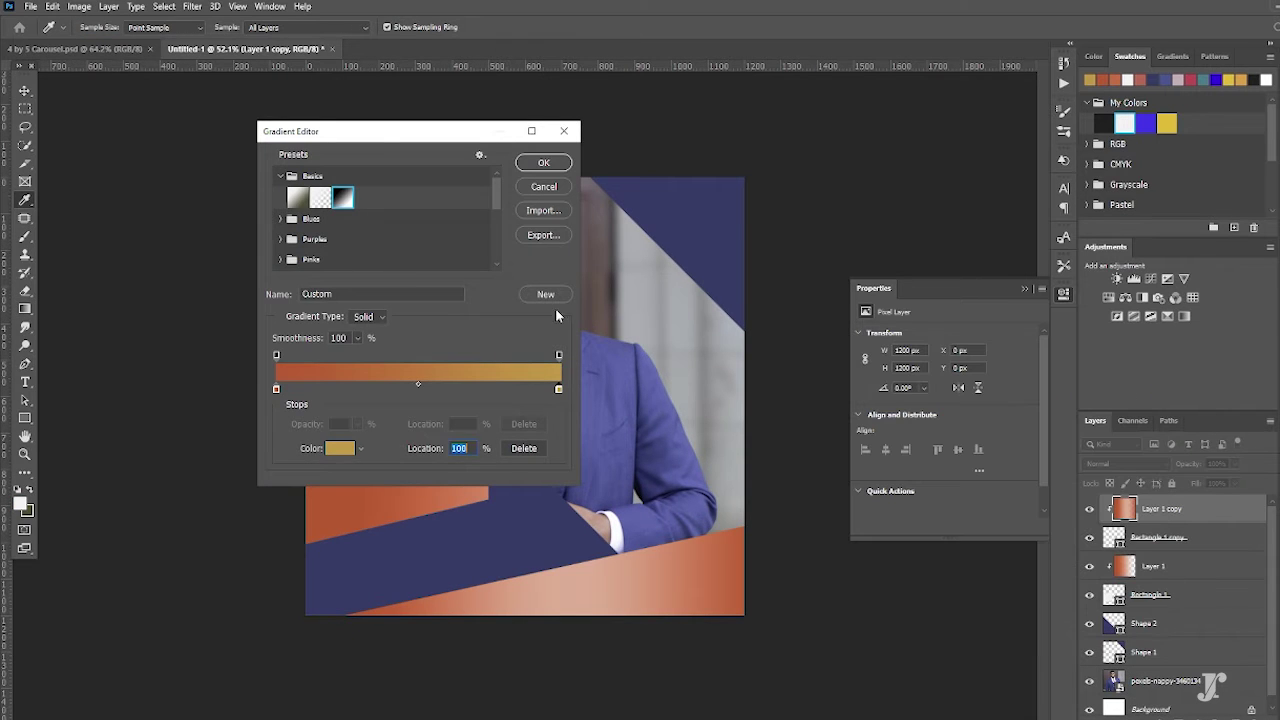
left_click(543, 162)
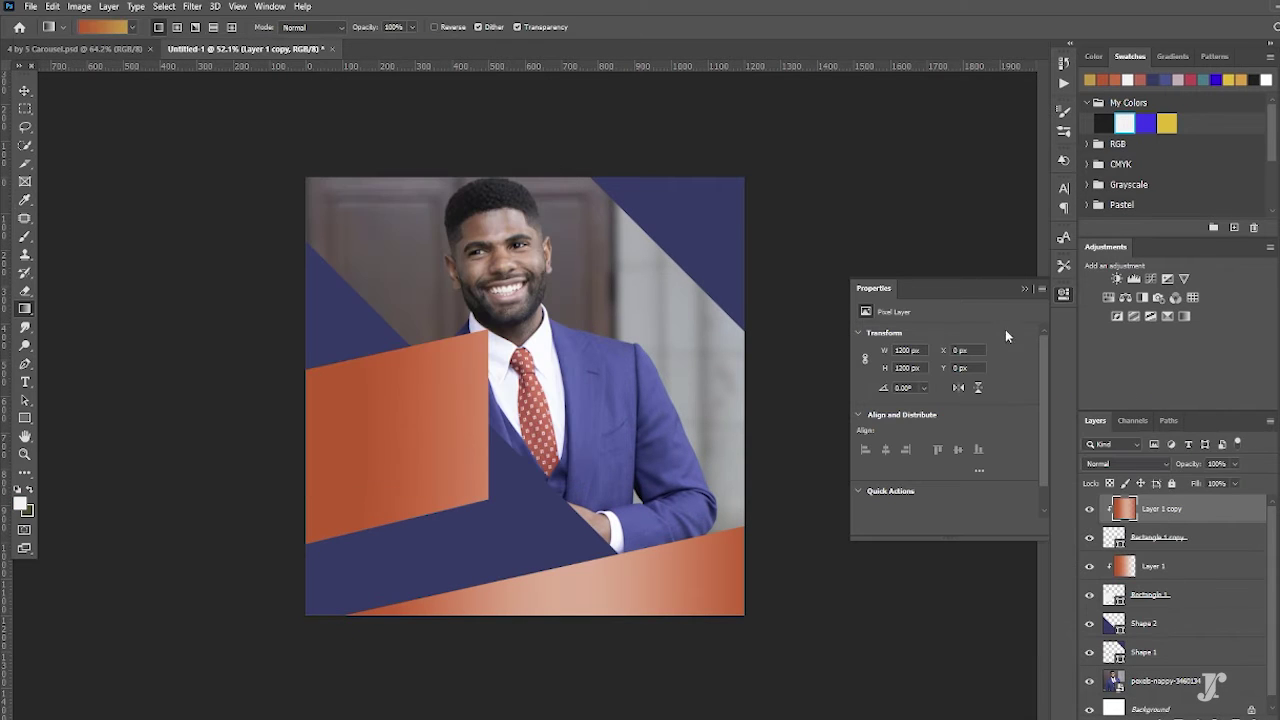
left_click(1053, 478)
left_click_drag(360, 608, 735, 604)
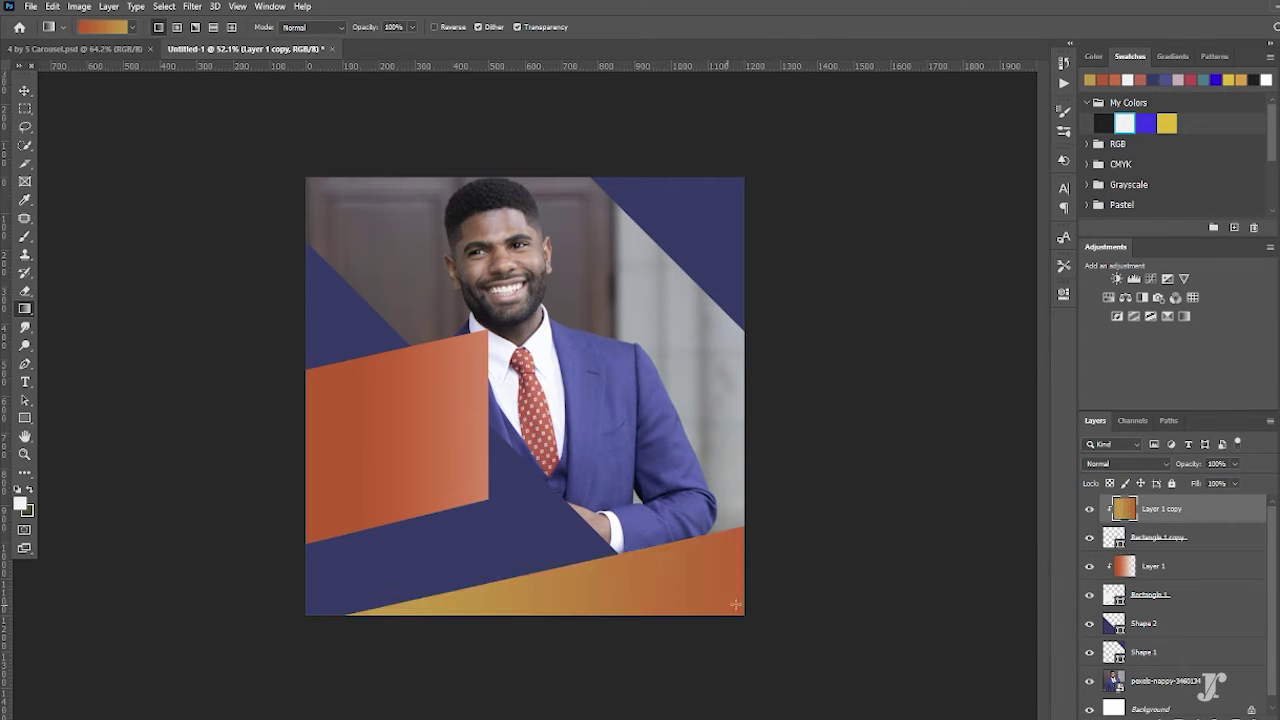
left_click_drag(514, 592, 789, 586)
left_click(1165, 567)
mouse_move(640, 480)
left_mouse_down()
mouse_move(211, 480)
mouse_move(297, 457)
mouse_move(583, 451)
mouse_move(286, 443)
mouse_move(557, 440)
left_mouse_up()
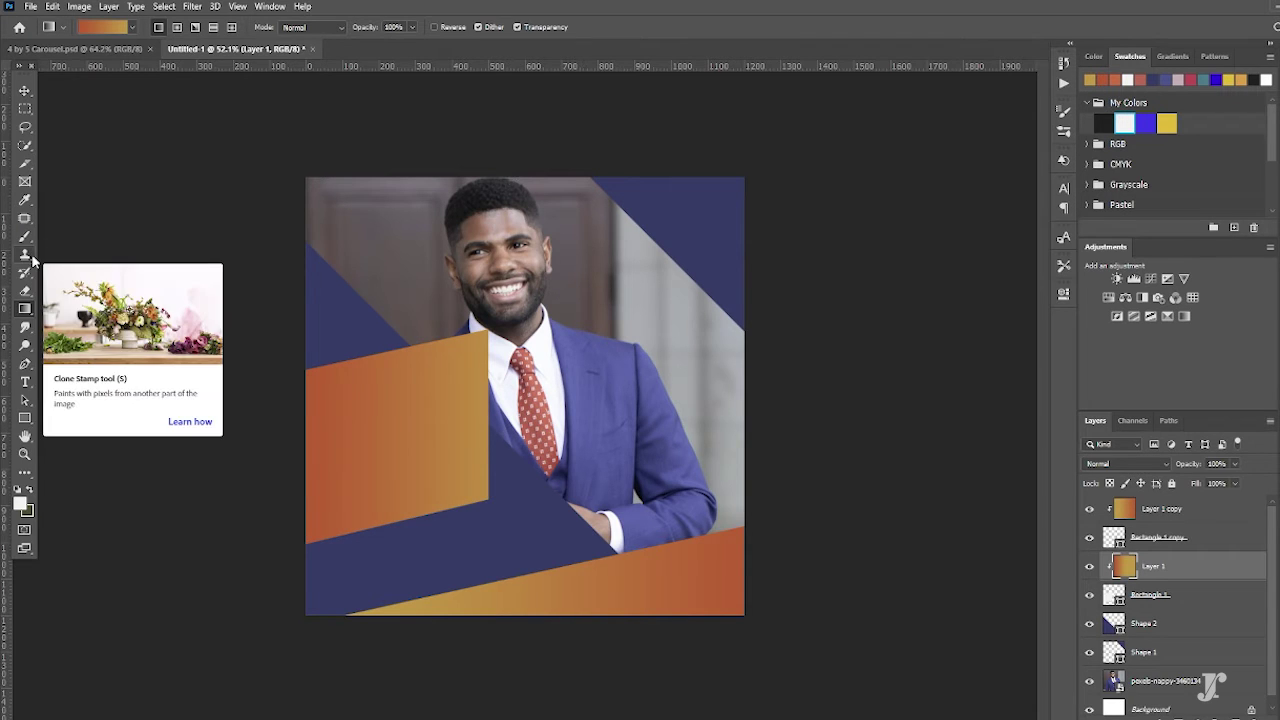
- Draw a small white square on the navy corner and rotate it 45° into a diamond
left_click(25, 418)
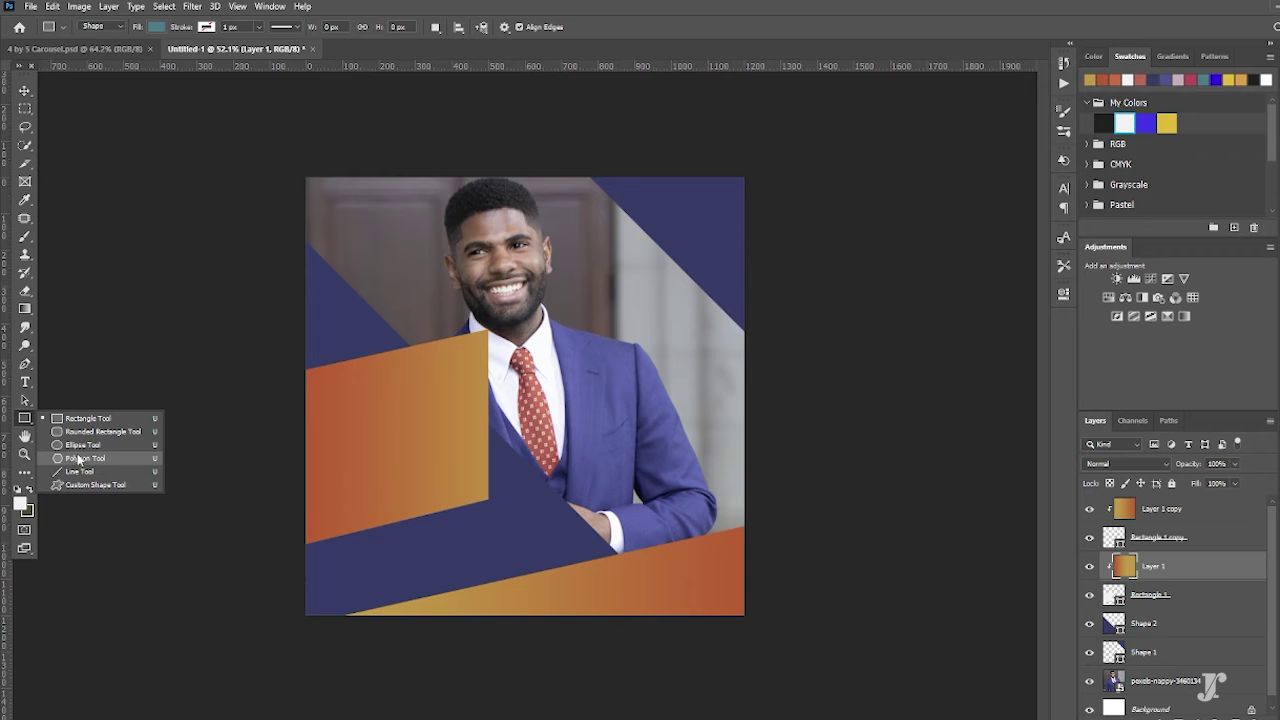
left_click(689, 217)
mouse_move(622, 188)
left_mouse_down()
mouse_move(680, 242)
mouse_move(671, 237)
left_mouse_up()
left_click(157, 27)
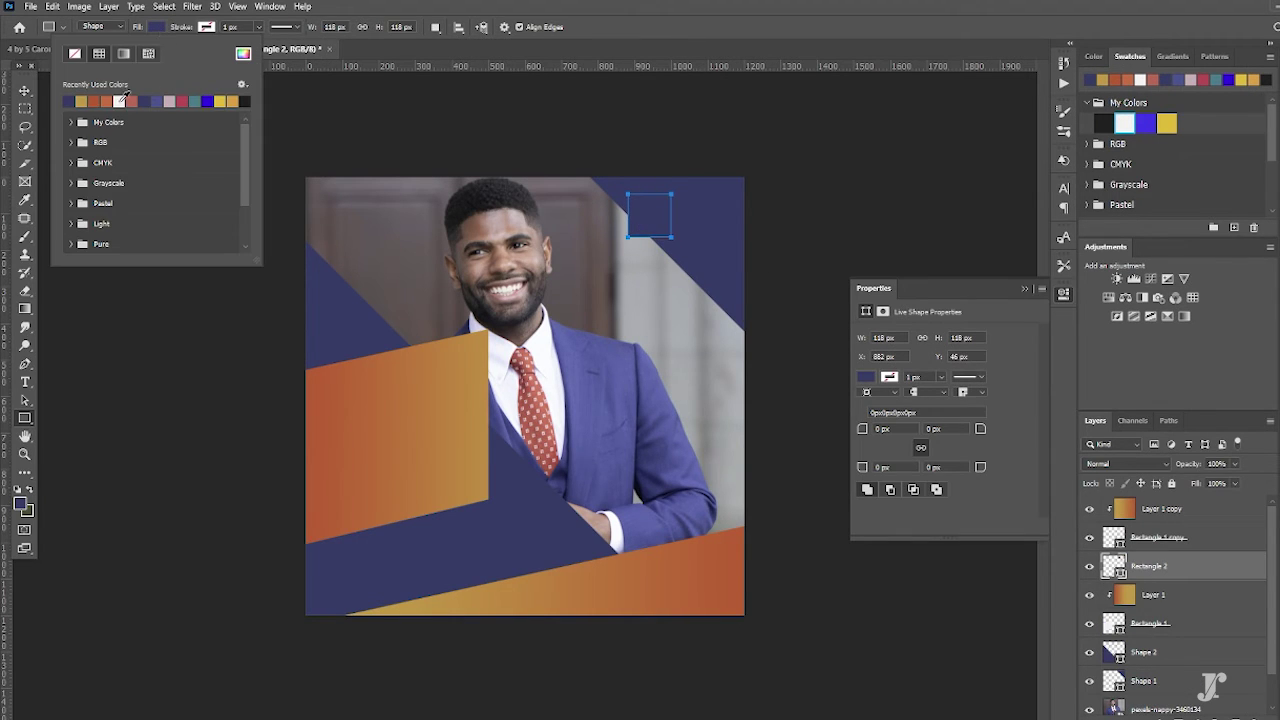
left_click(125, 100)
key("ctrl+t")
mouse_move(686, 182)
left_mouse_down()
mouse_move(696, 229)
mouse_move(702, 214)
mouse_move(665, 208)
left_mouse_up()
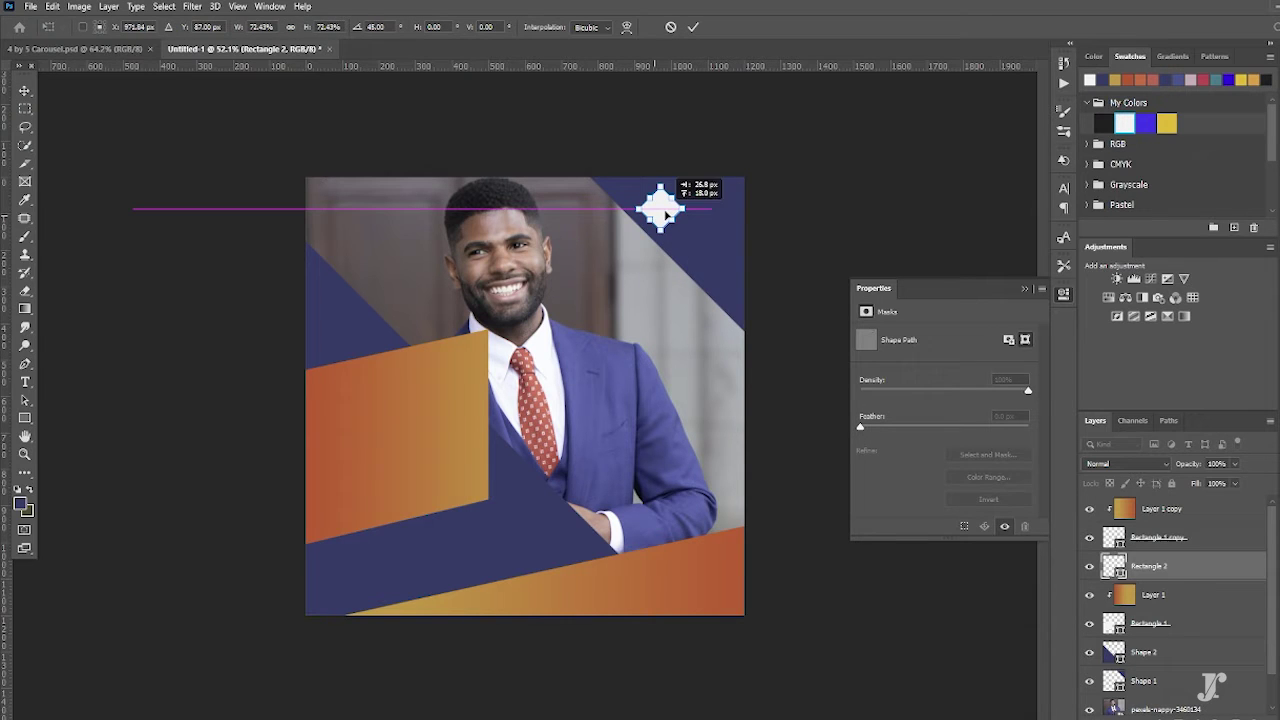
left_click(691, 33)
- Add the logo text beside the diamond in the Poppins font
scroll(757, 271, "up", 2)
scroll(886, 286, "up", 2)
key("t")
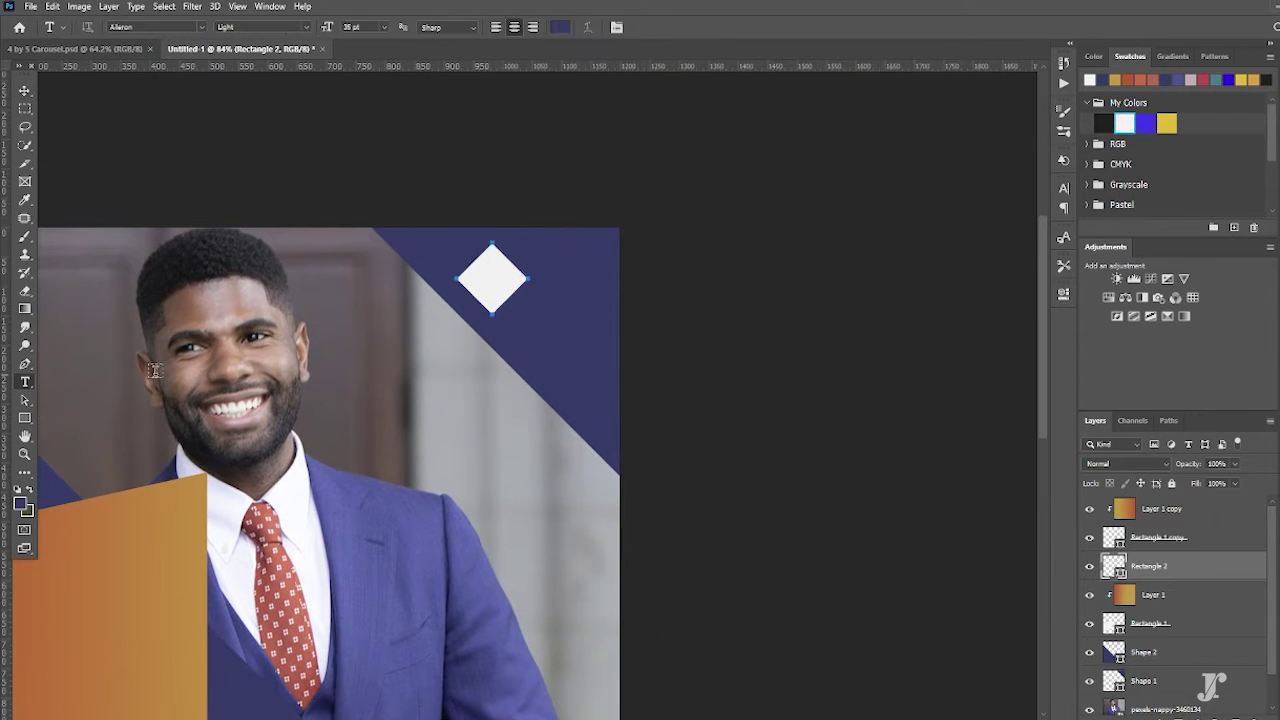
left_click(556, 293)
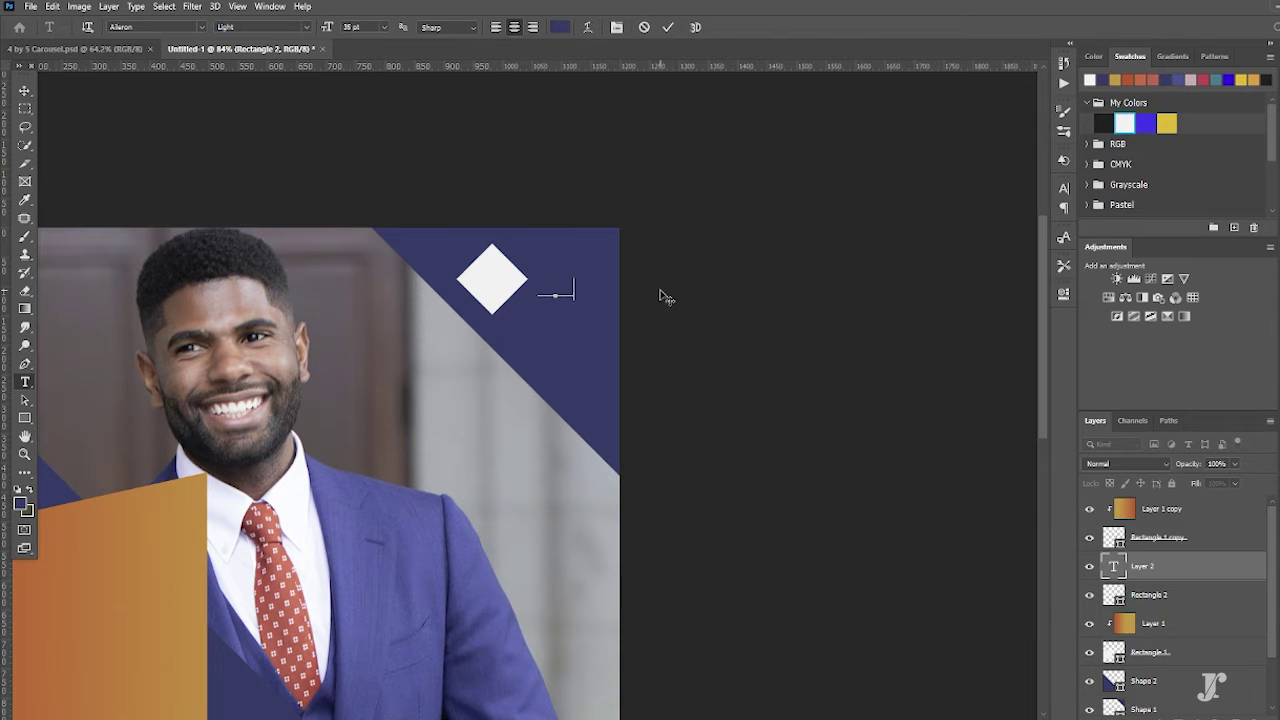
key("ctrl+a")
type("Your text")
left_click(178, 26)
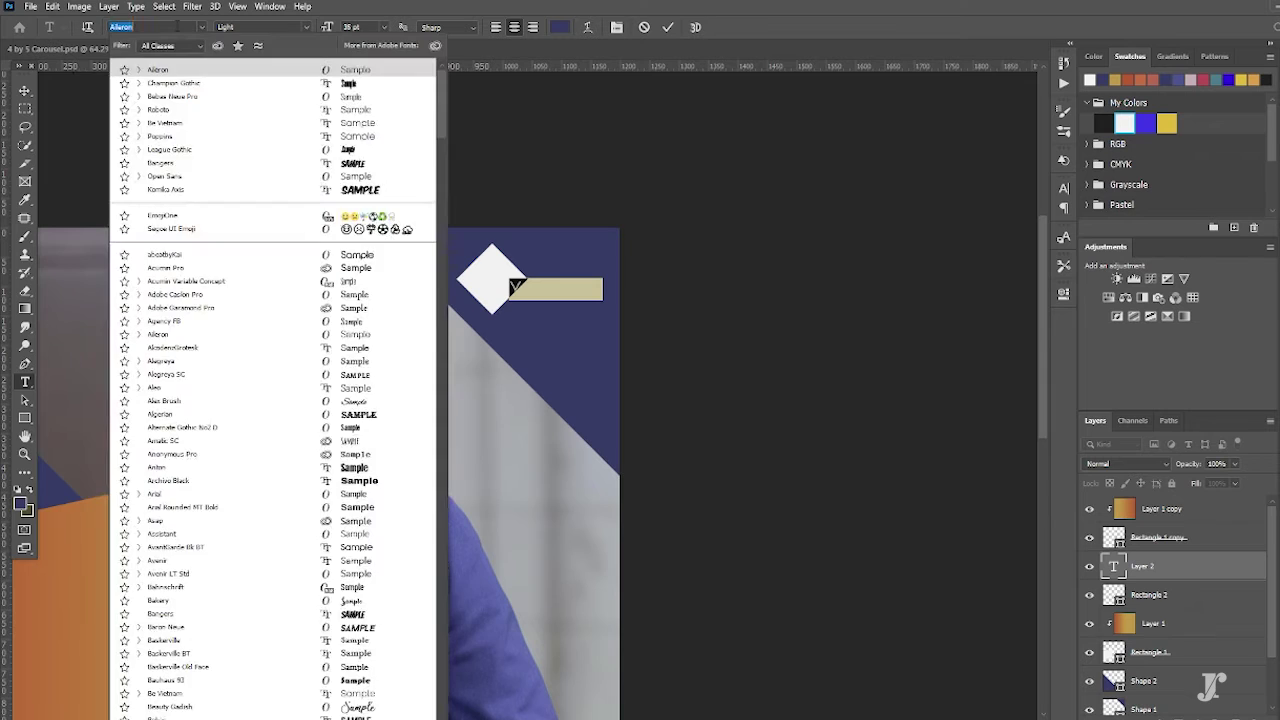
type("Poppins")
left_click(401, 132)
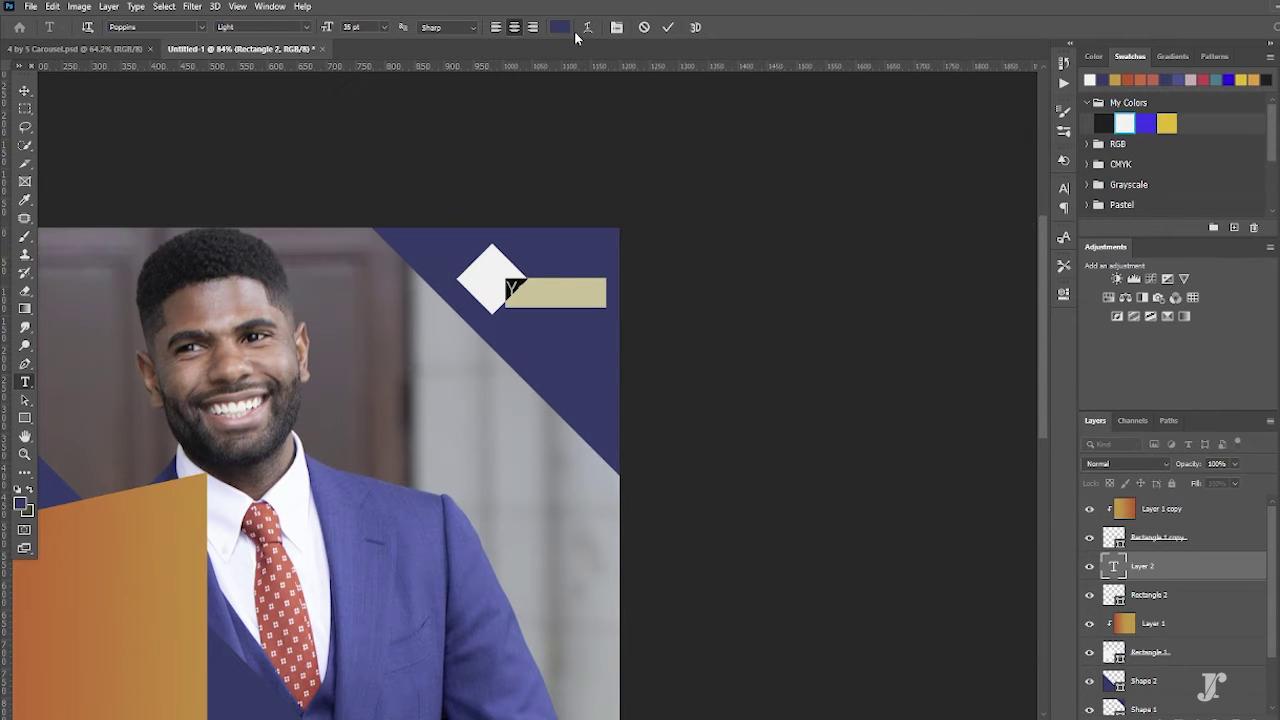
left_click(668, 27)
- Resize the Your Logo text to 18 and align it with the diamond
key("v")
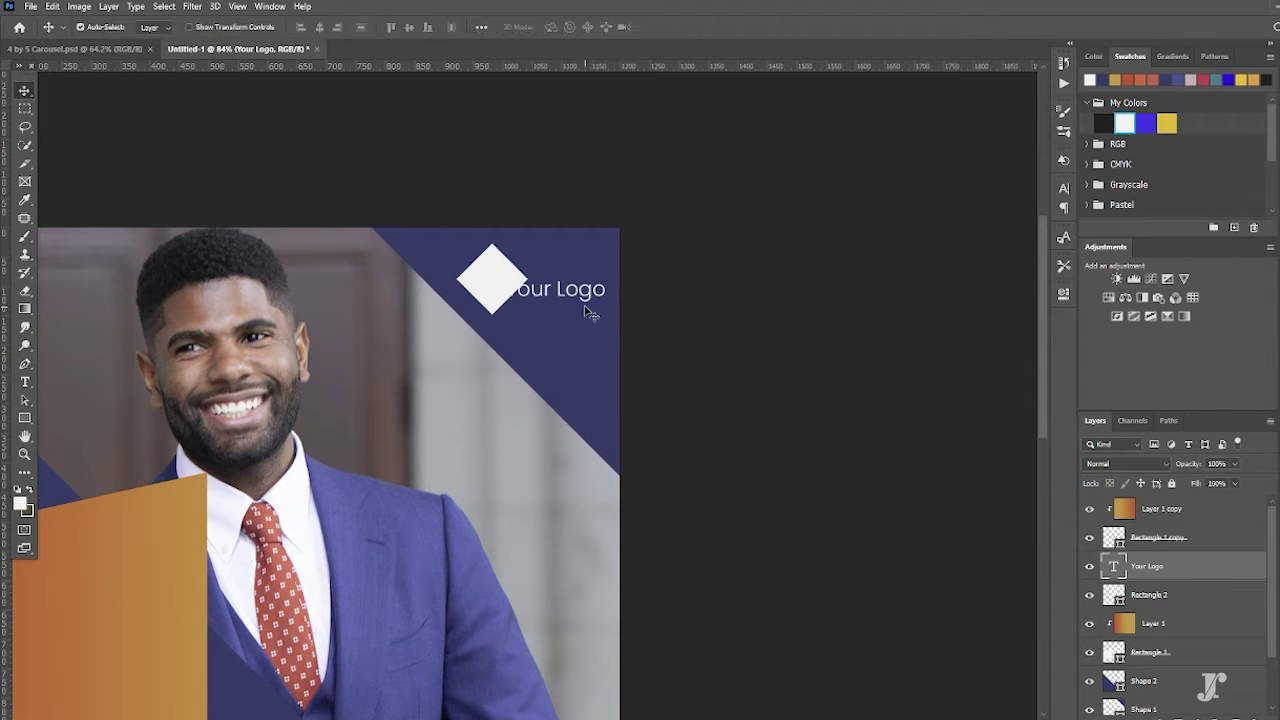
double_click(583, 301)
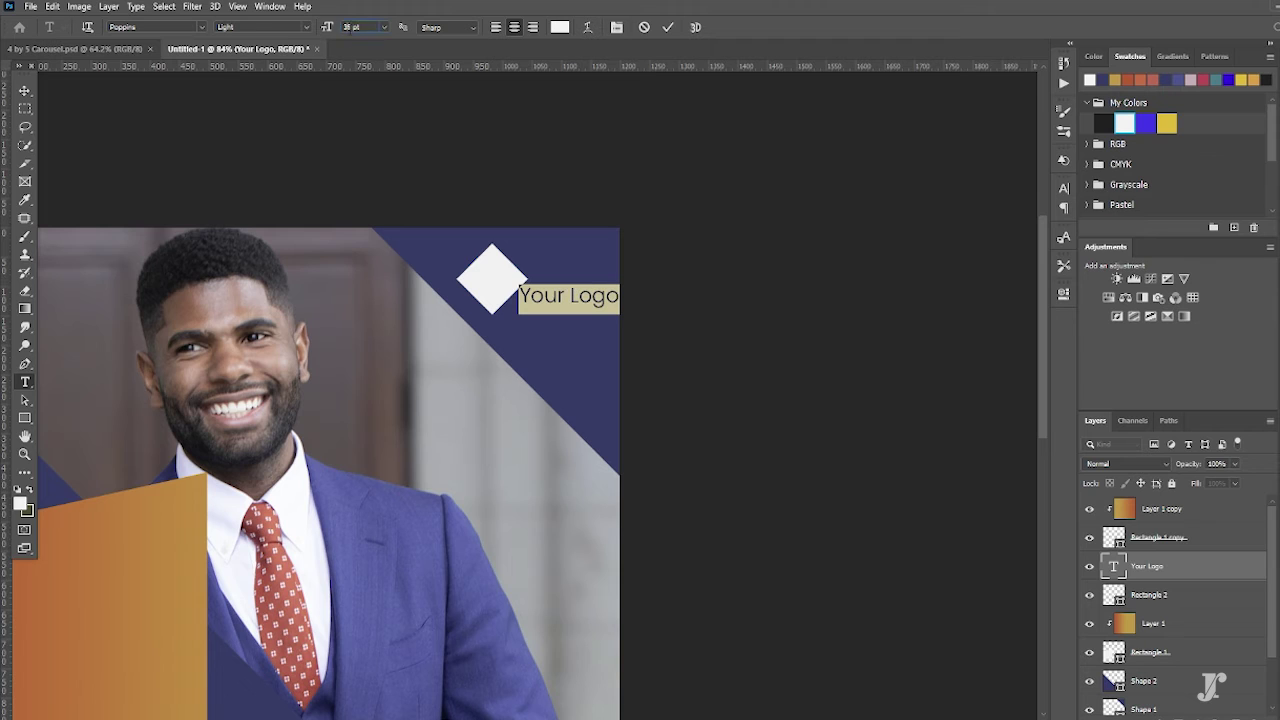
type("18")
left_click(668, 27)
key("v")
left_click_drag(579, 310, 575, 289)
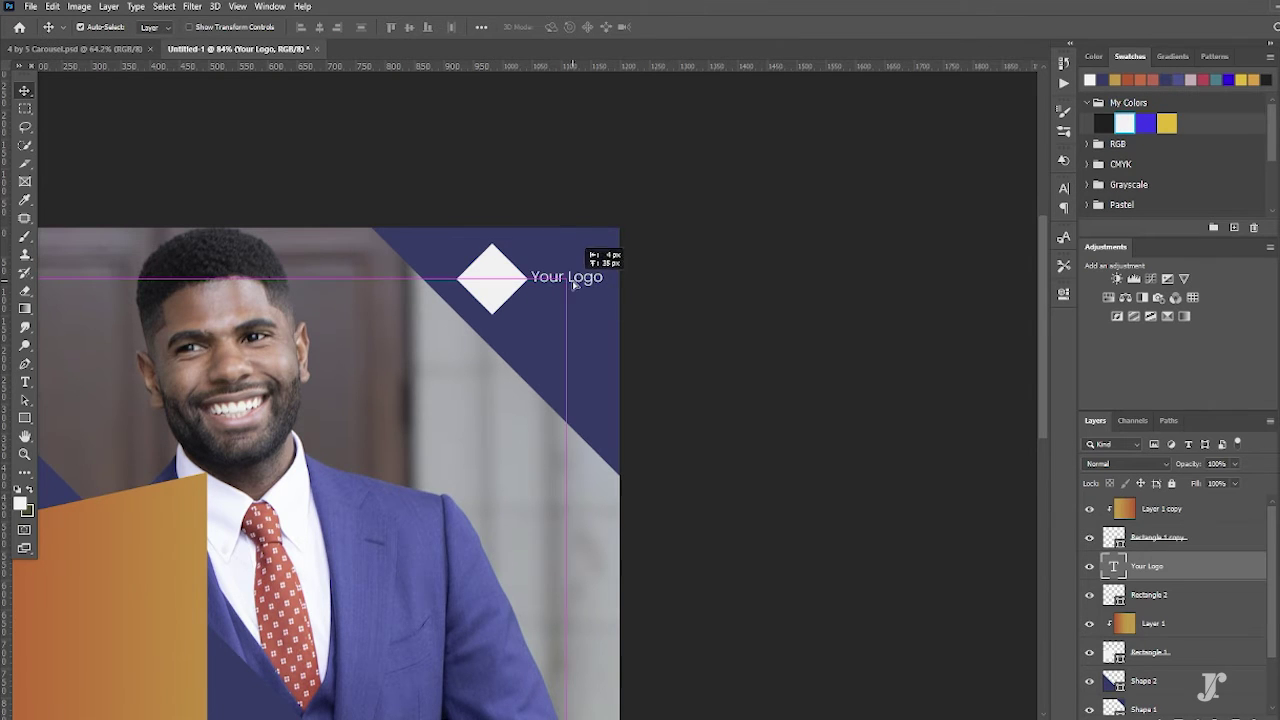
scroll(605, 338, "down", 3)
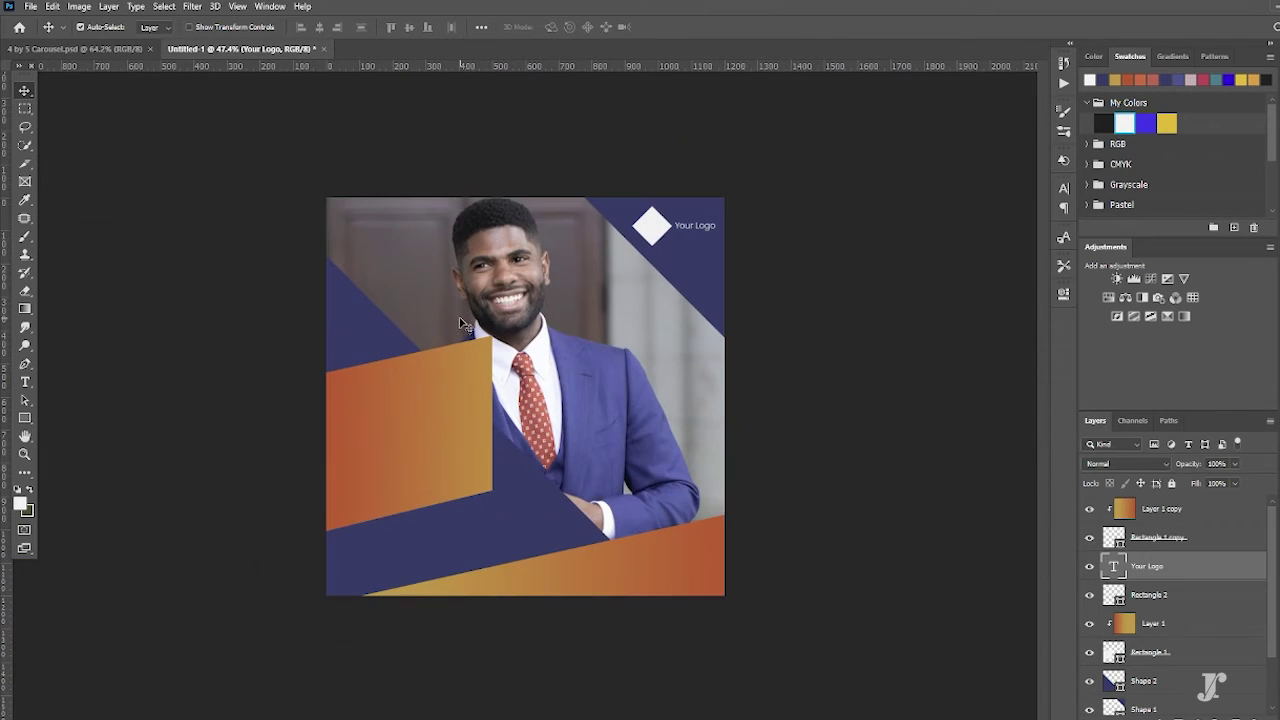
- Set Shape 1's drop shadow to 72% opacity and 65 px size, then briefly toggle Shape 2
left_click(700, 278)
left_click(1157, 714)
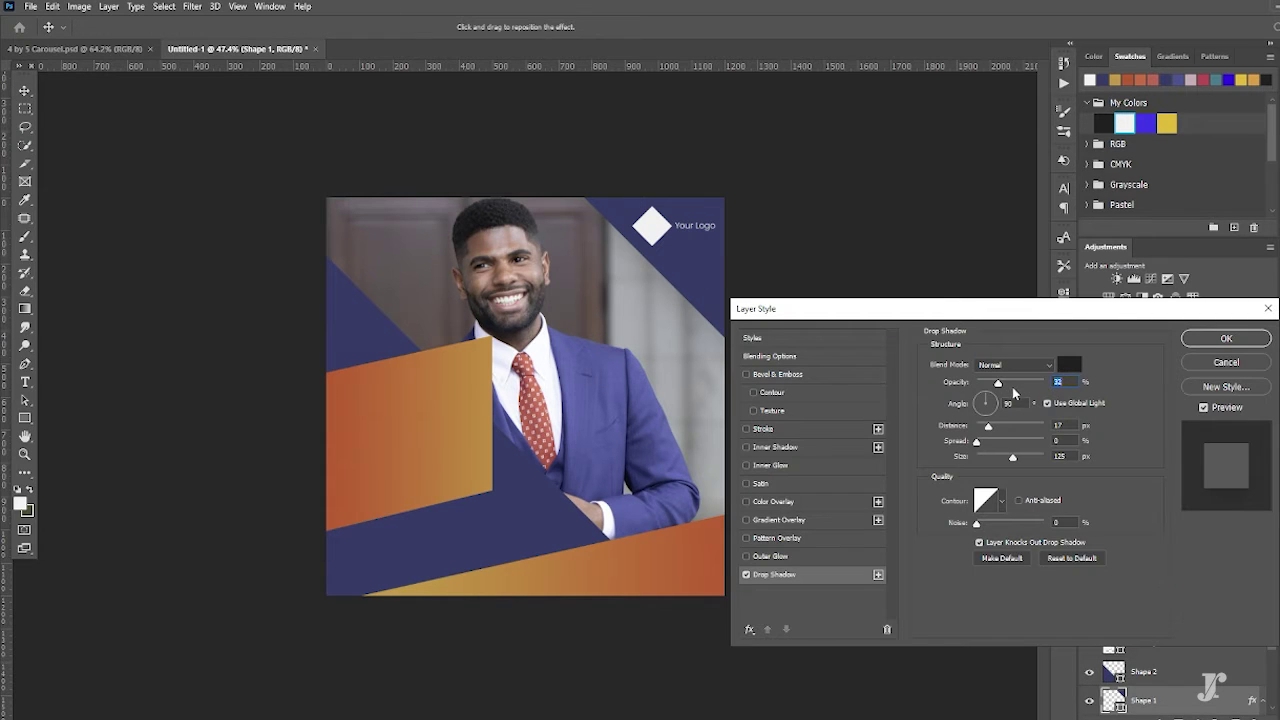
left_click_drag(997, 383, 1045, 386)
left_click_drag(1012, 457, 998, 458)
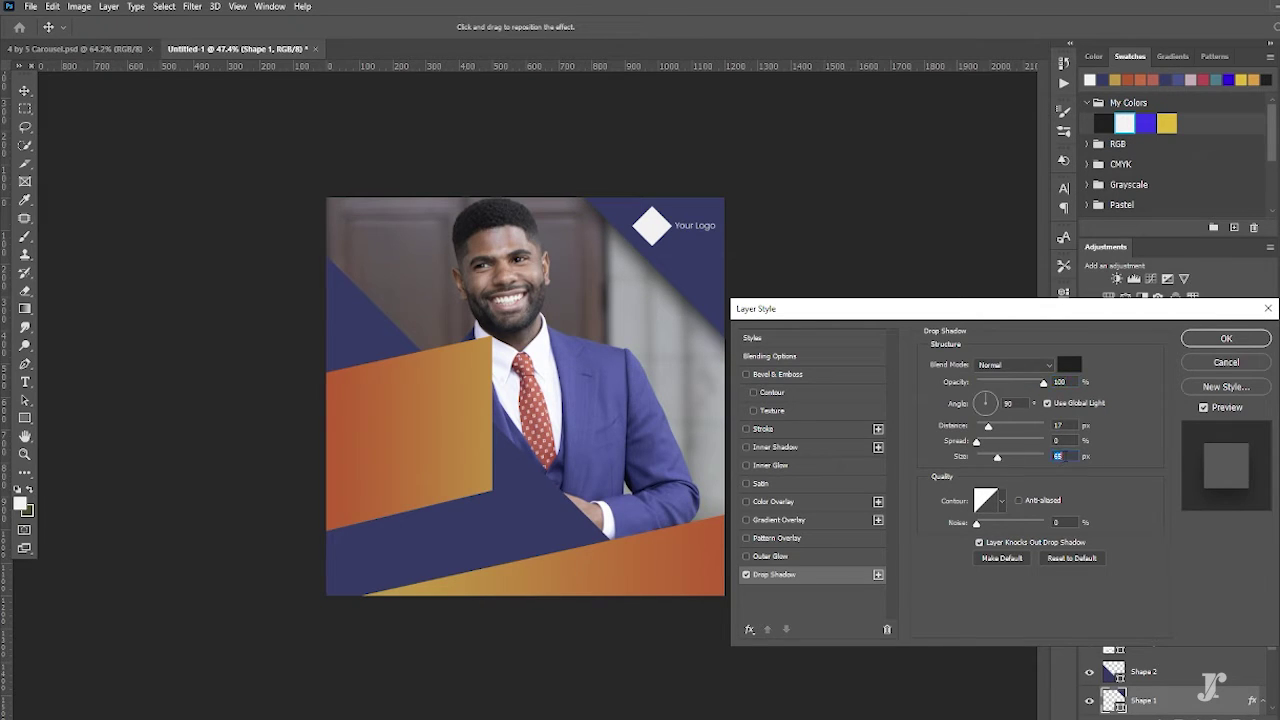
left_click(1226, 338)
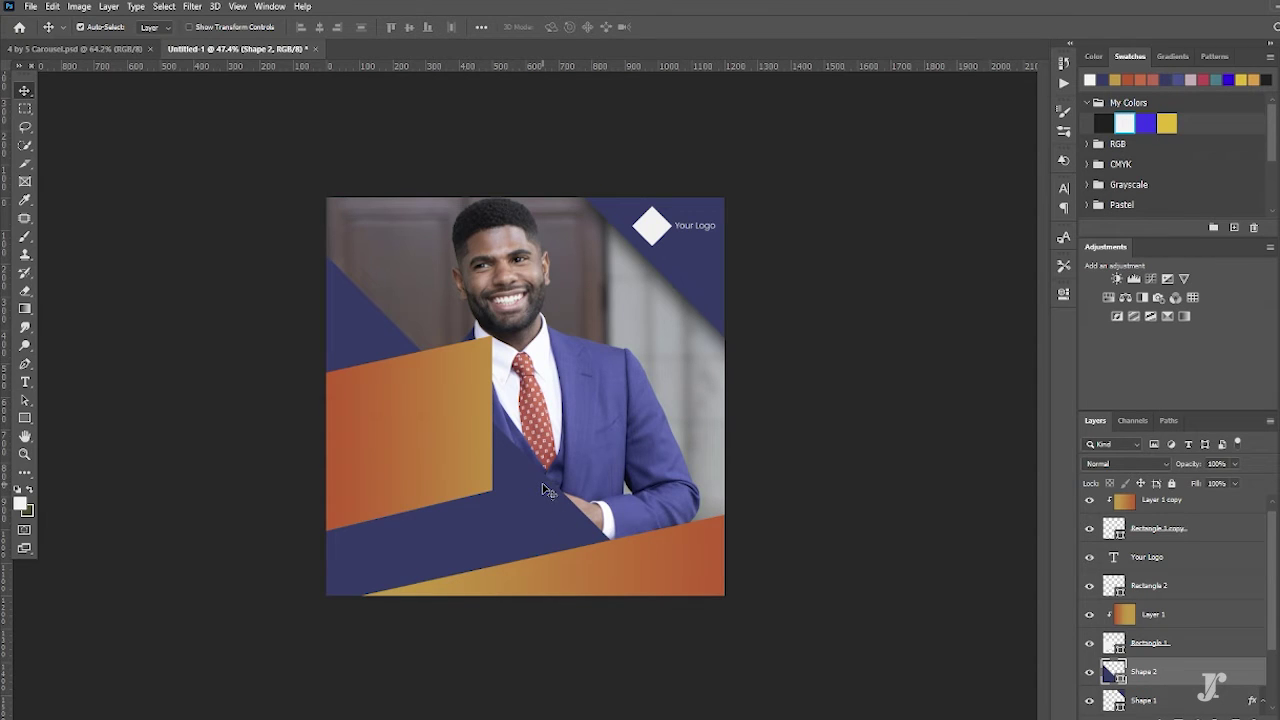
left_click(1090, 672)
left_click(1090, 672)
- Add a new Layer 2 and set up a black Foreground-to-Transparent gradient
key("ctrl+shift+alt+n")
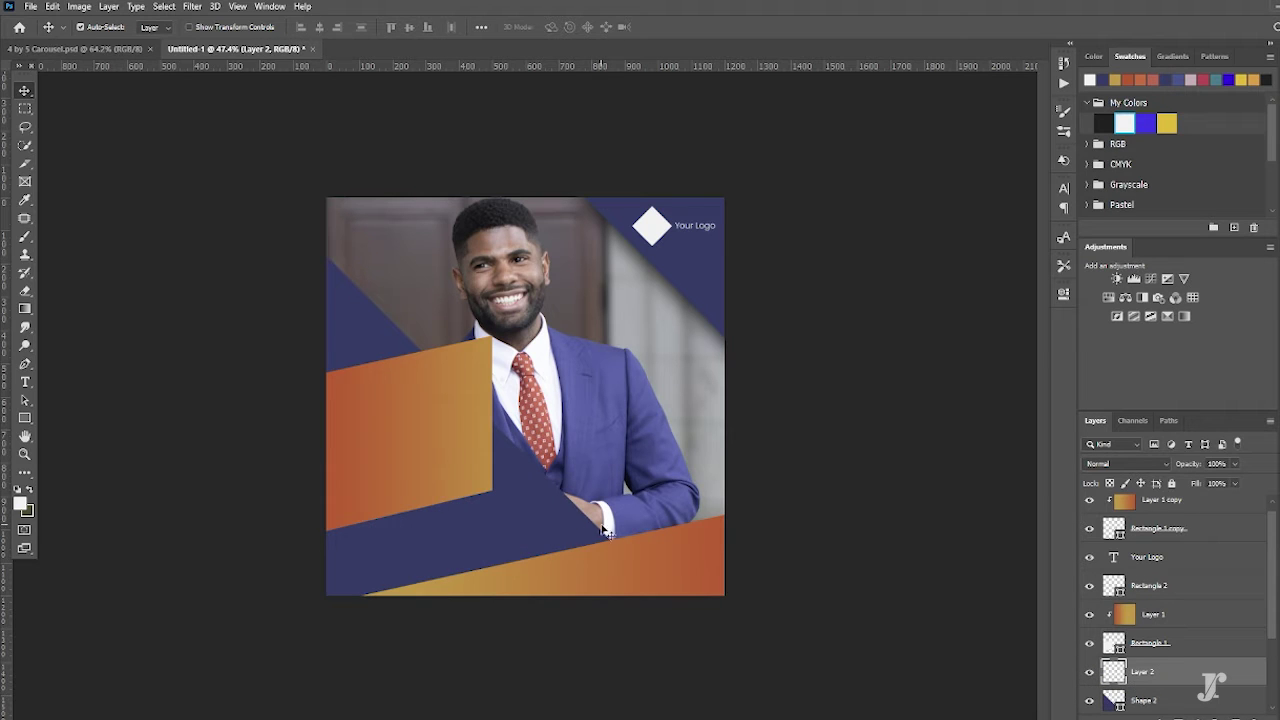
left_click(26, 305)
left_click(84, 29)
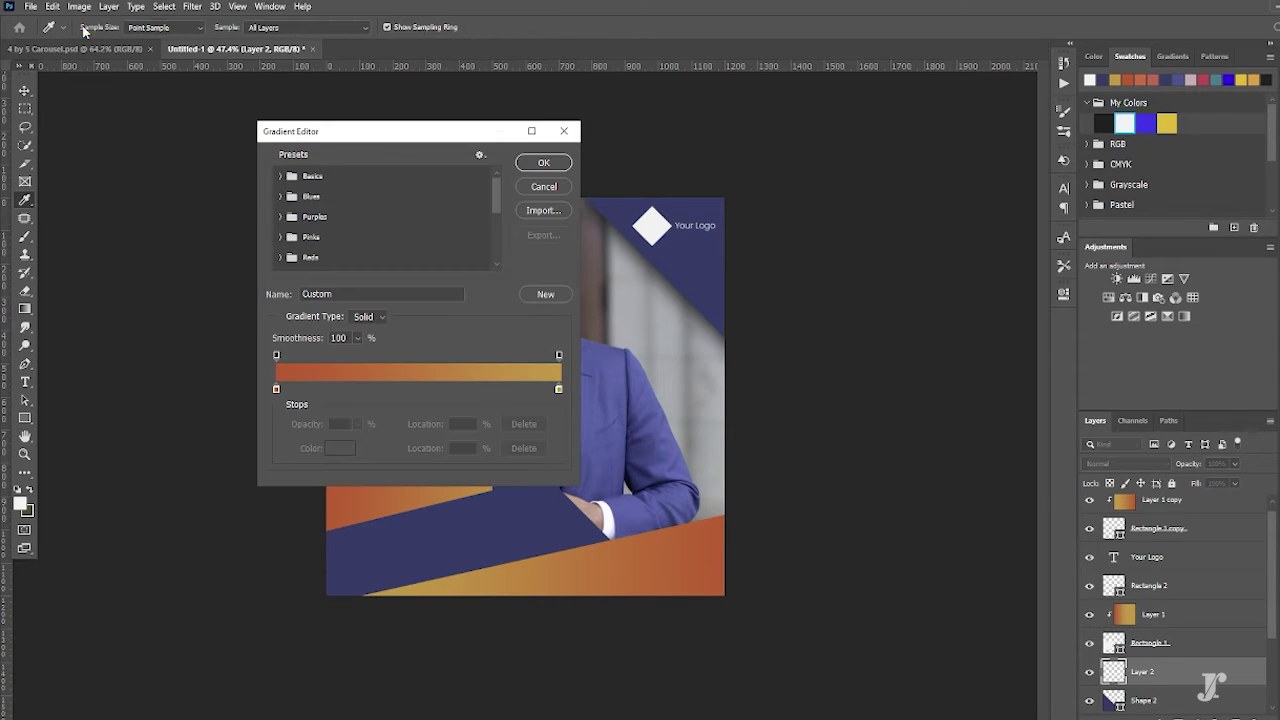
left_click(276, 389)
left_click(340, 448)
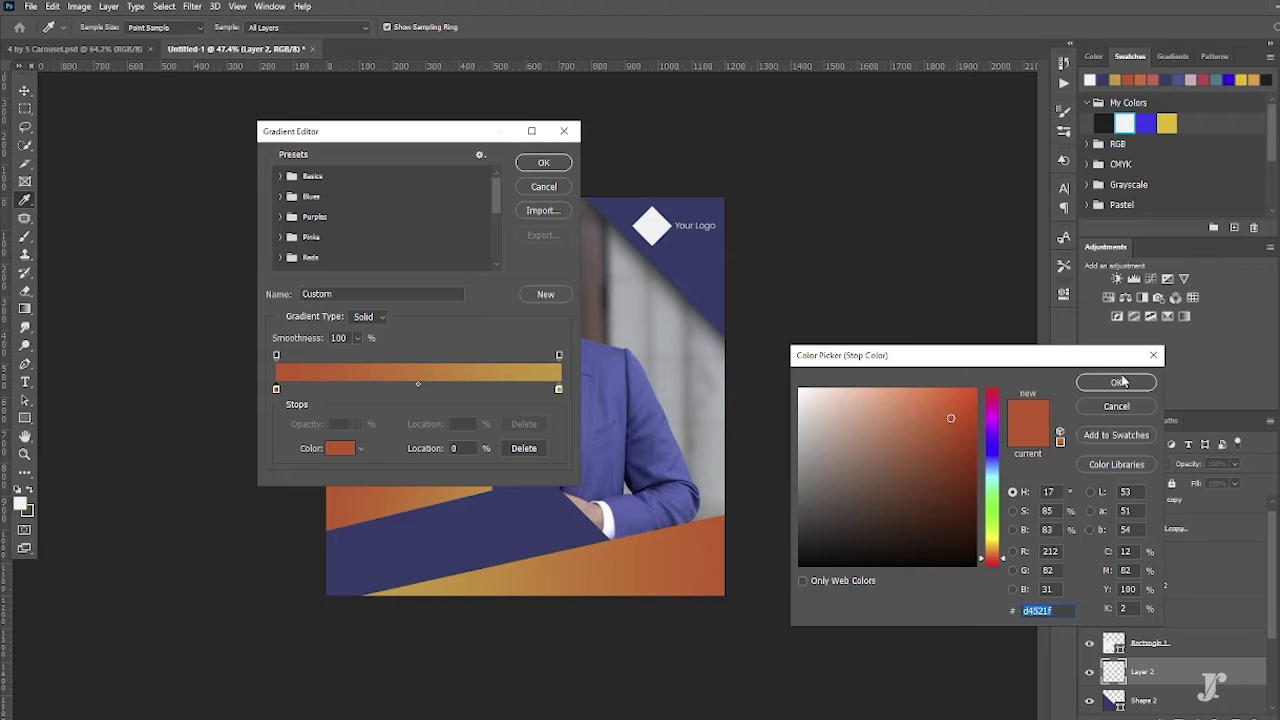
left_click(1117, 382)
left_click(282, 176)
left_click(320, 198)
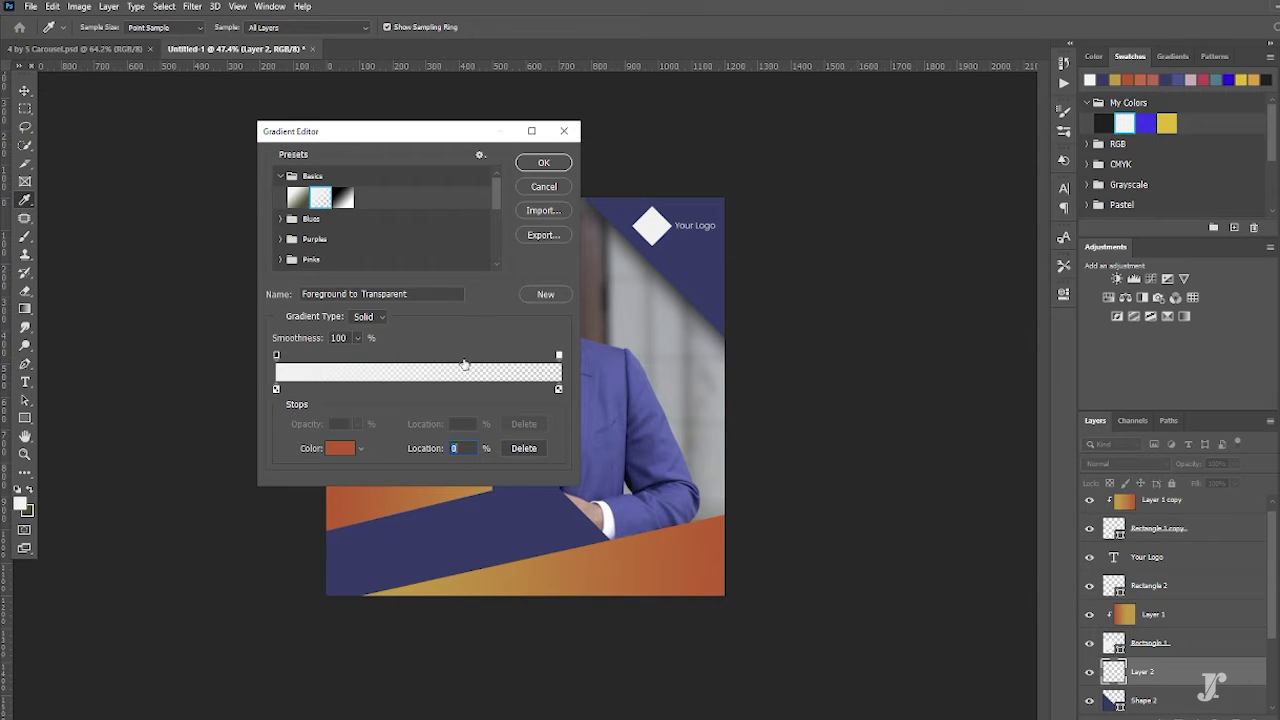
double_click(276, 389)
left_click(805, 566)
left_click(1111, 380)
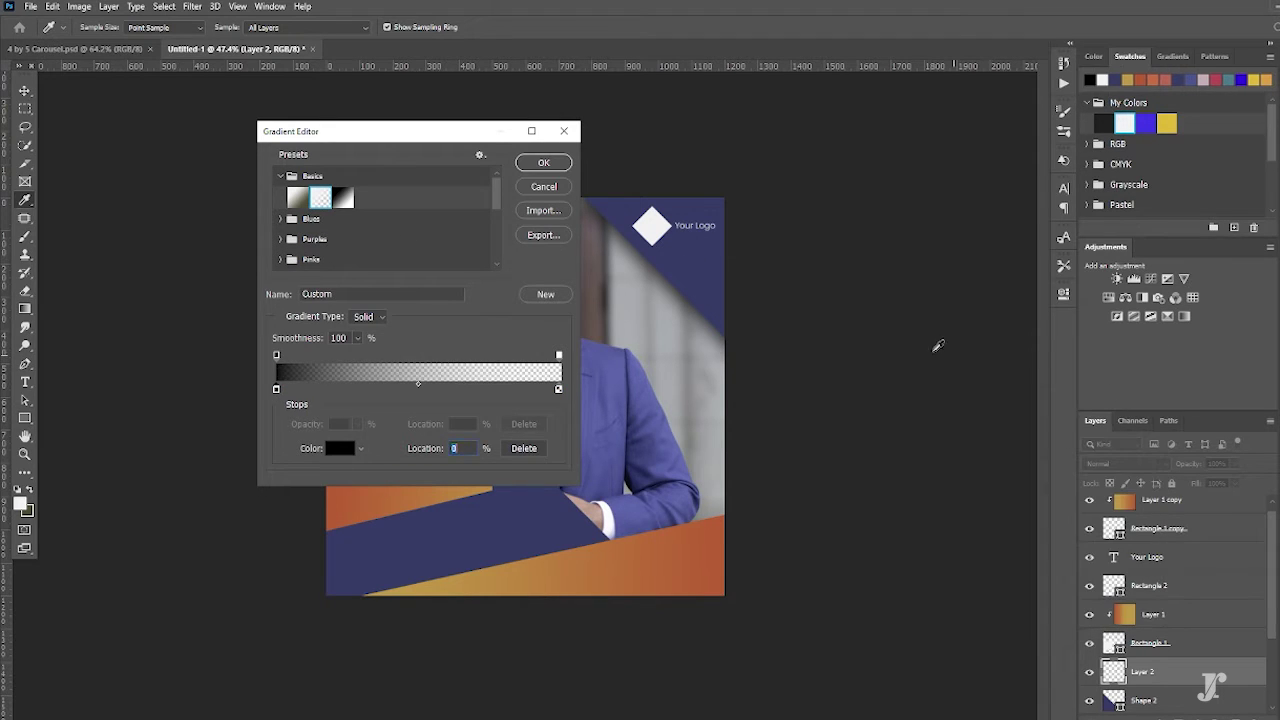
left_click(543, 162)
- Move Layer 2 below Rectangle 1, draw the dark gradient, and clip it to Shape 2
left_click(1122, 643)
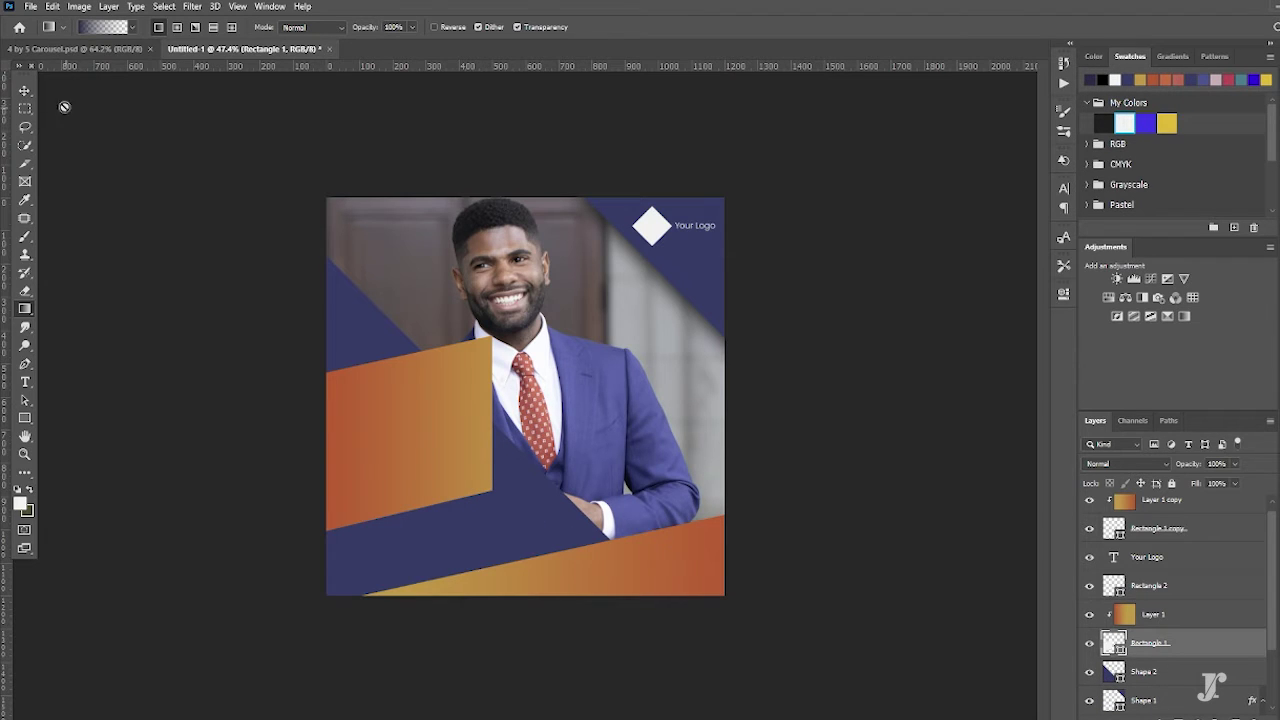
key("v")
left_click(500, 514)
left_click(1089, 643)
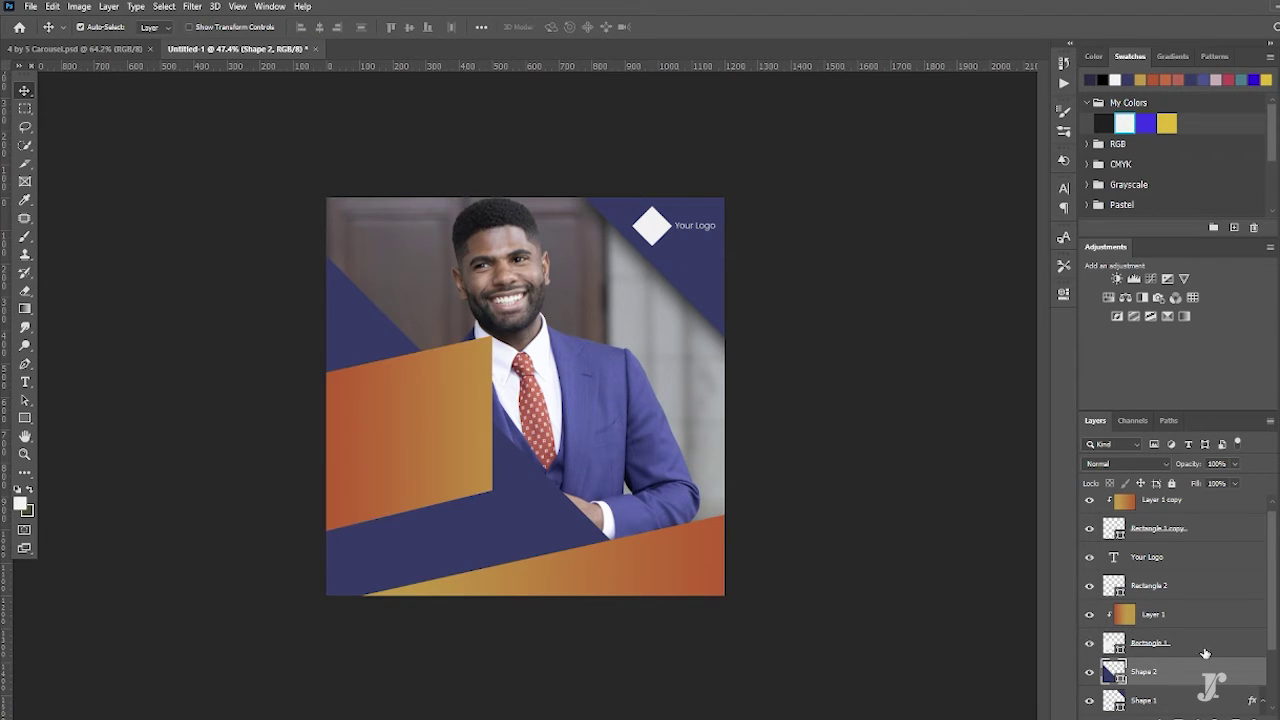
key("ctrl+z")
left_click(1089, 643)
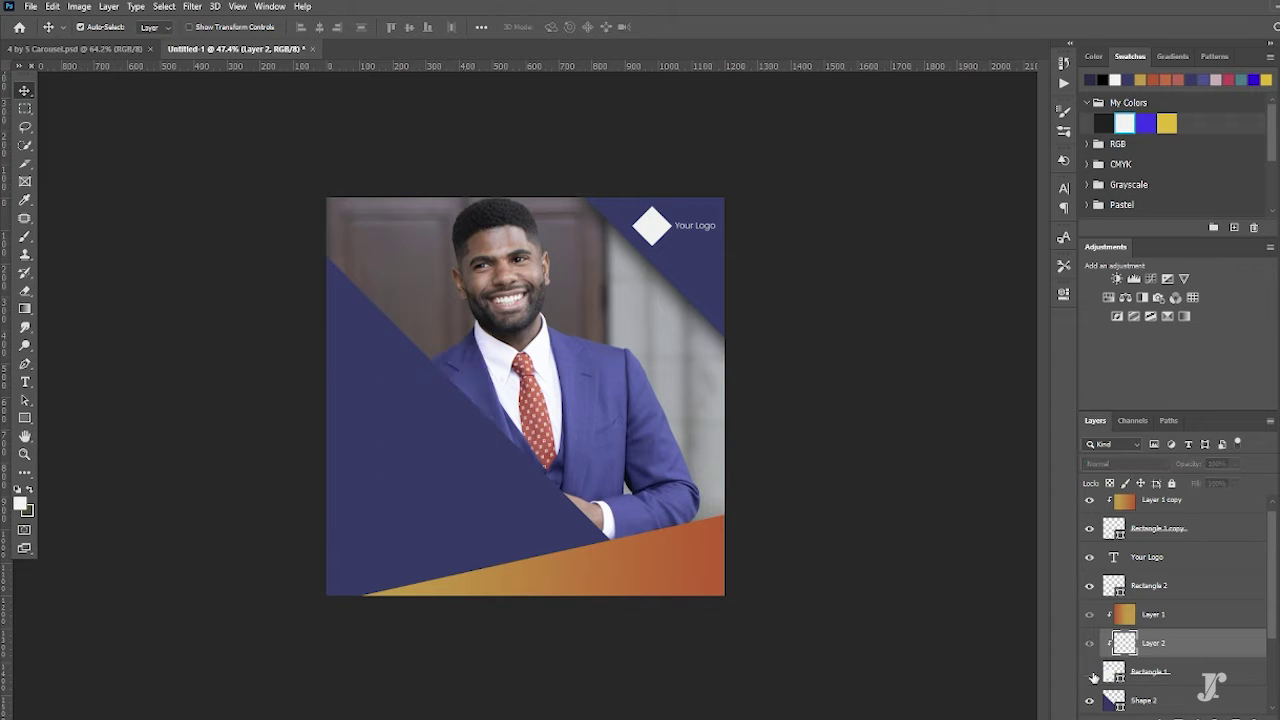
left_click_drag(1174, 649, 1176, 683)
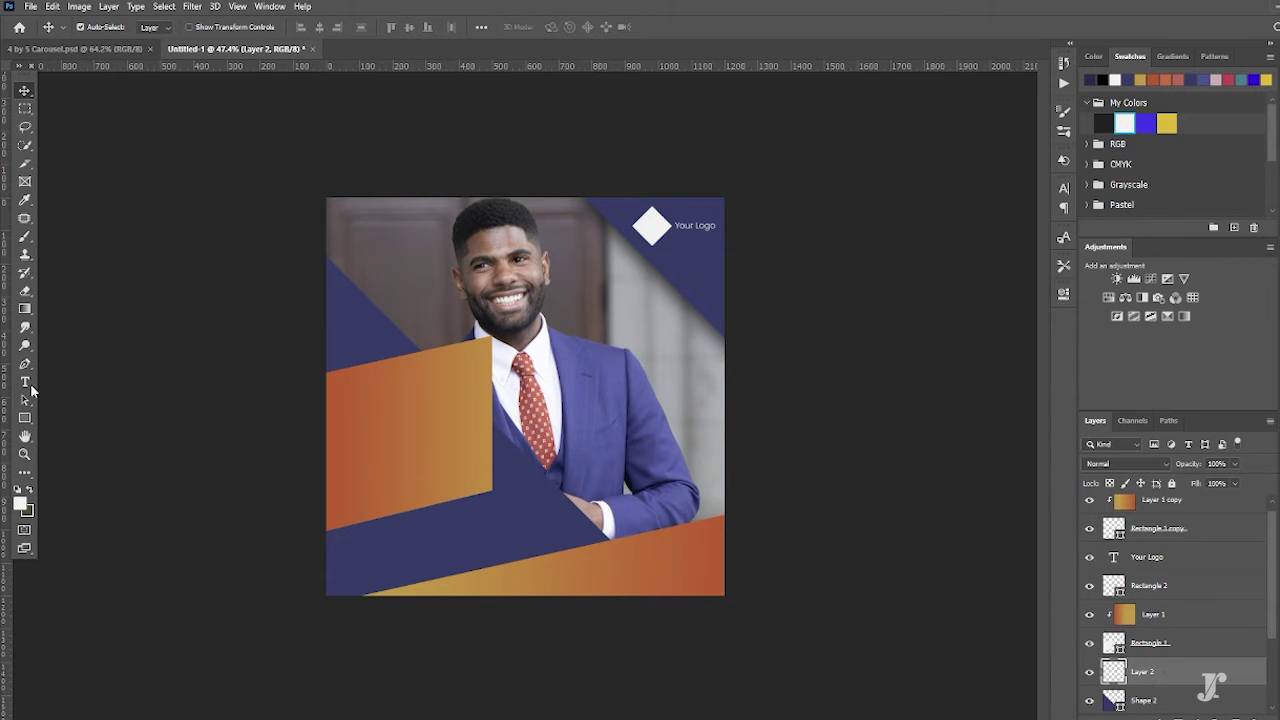
left_click(25, 310)
left_click_drag(565, 455, 482, 540)
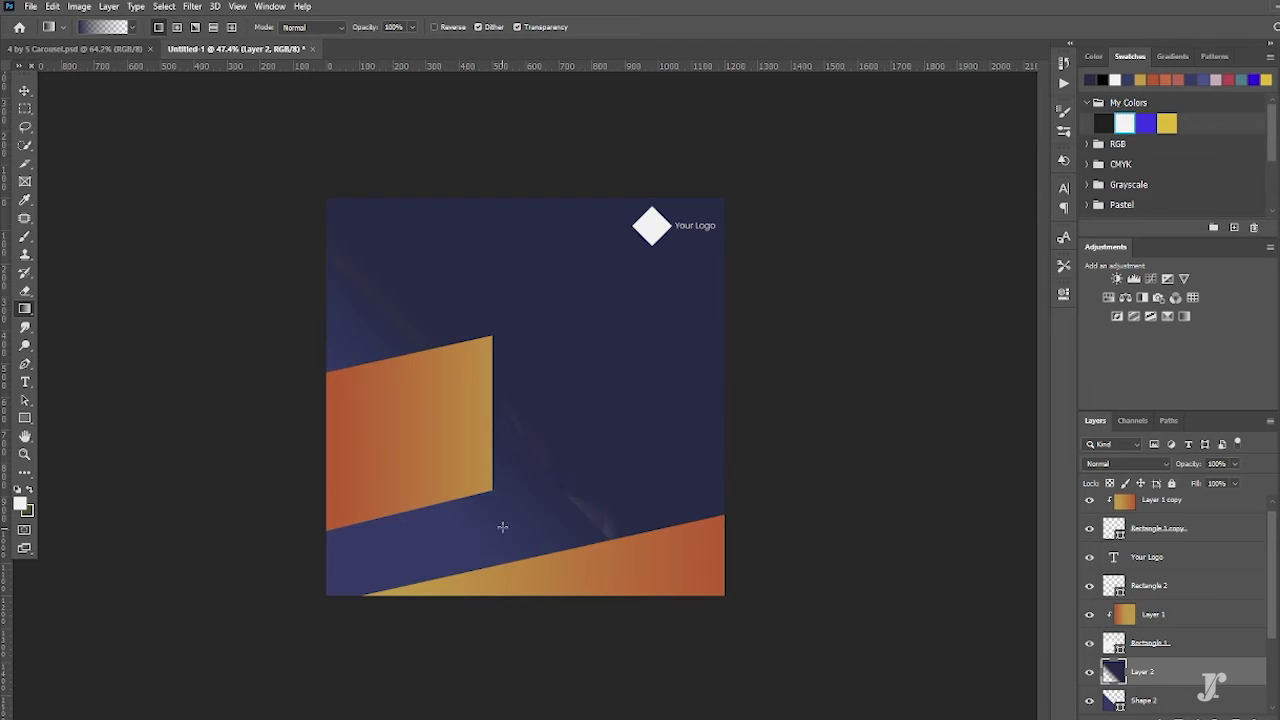
left_click(1145, 686, "alt")
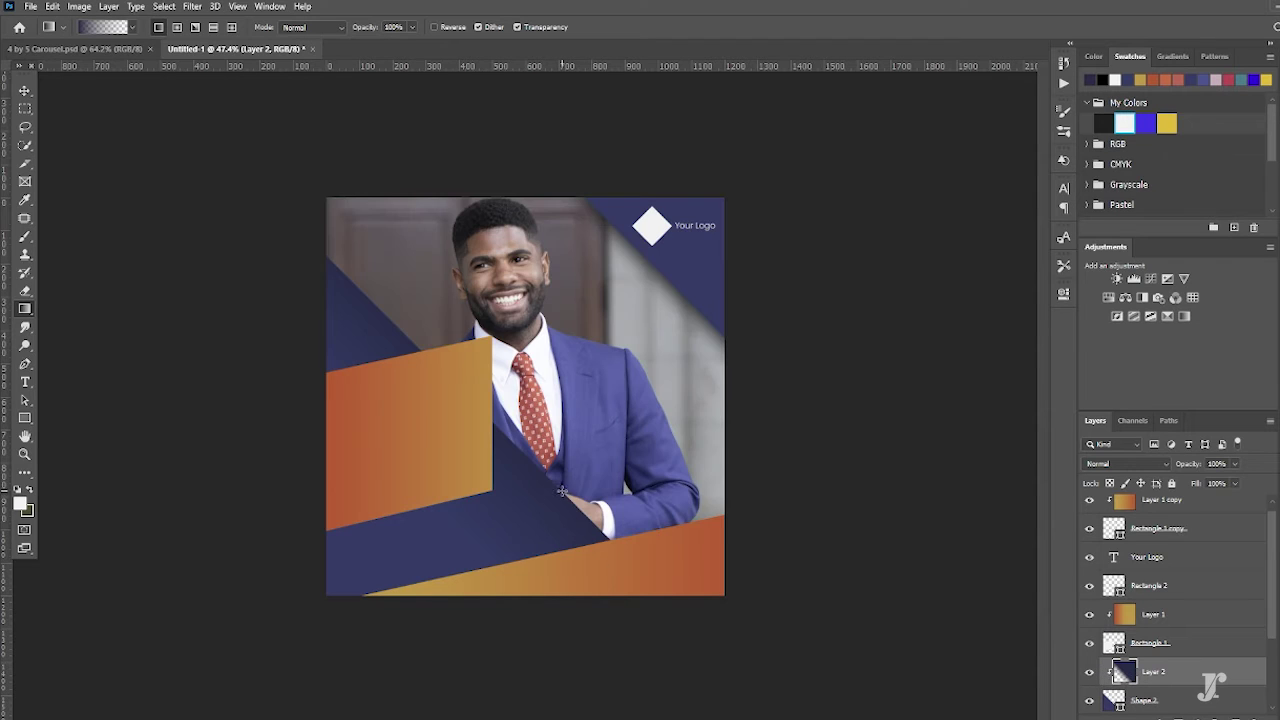
- Redraw the dark gradient near the hand and shift the photo about 55 px right
left_click_drag(516, 514, 461, 571)
left_click(25, 364)
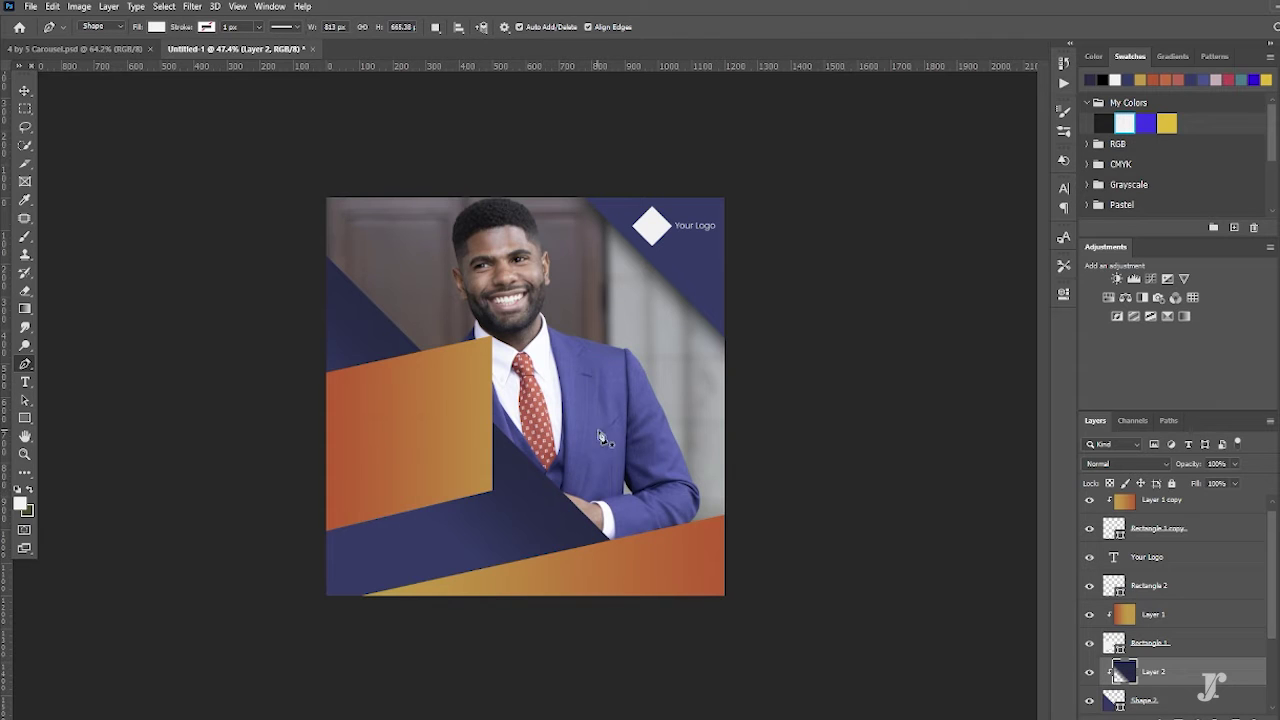
left_click(25, 90)
left_click_drag(556, 357, 612, 370)
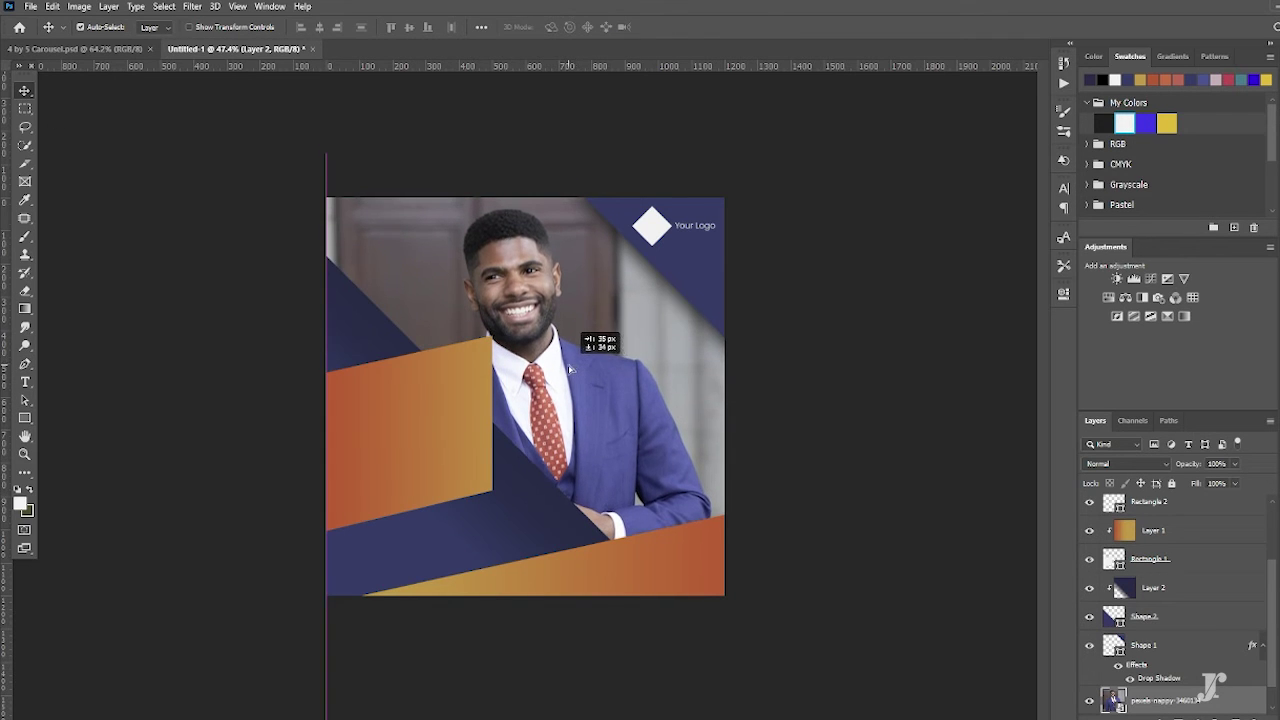
- Enlarge the Layer 2 shading to about 118% and reposition it
left_click_drag(368, 338, 408, 328)
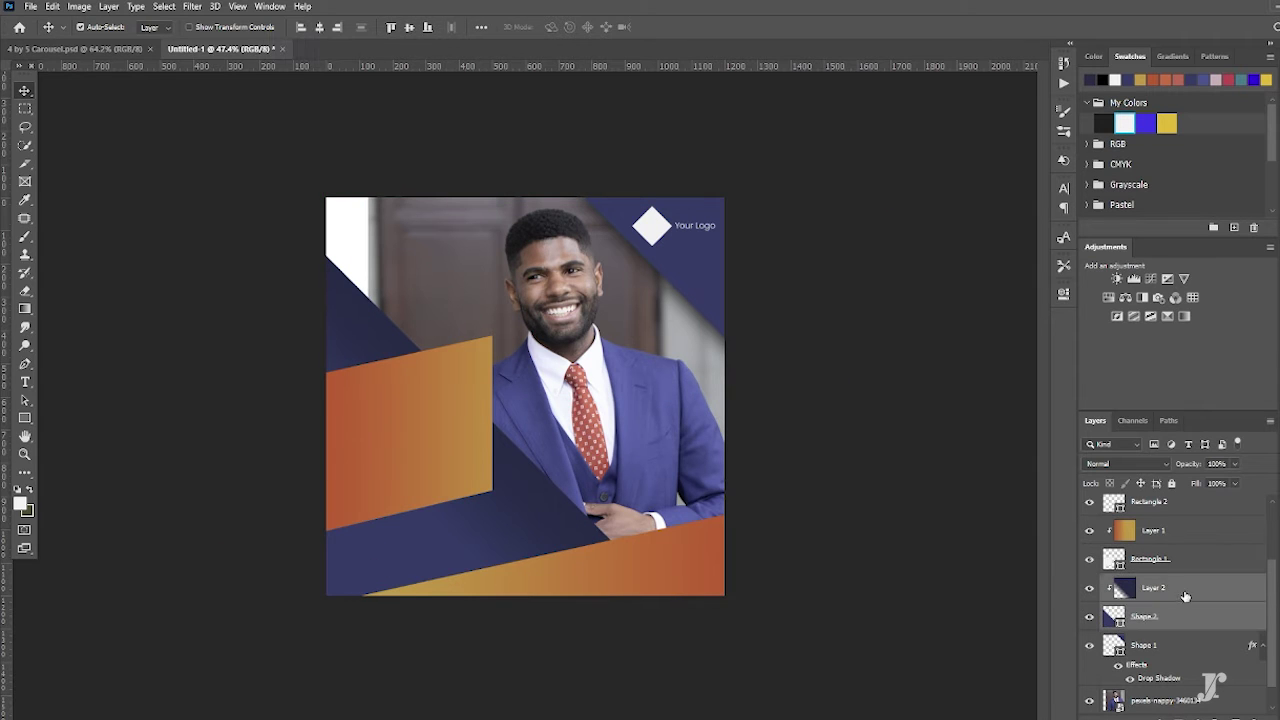
key("ctrl+t")
left_click_drag(448, 537, 436, 488)
left_click_drag(436, 597, 440, 645)
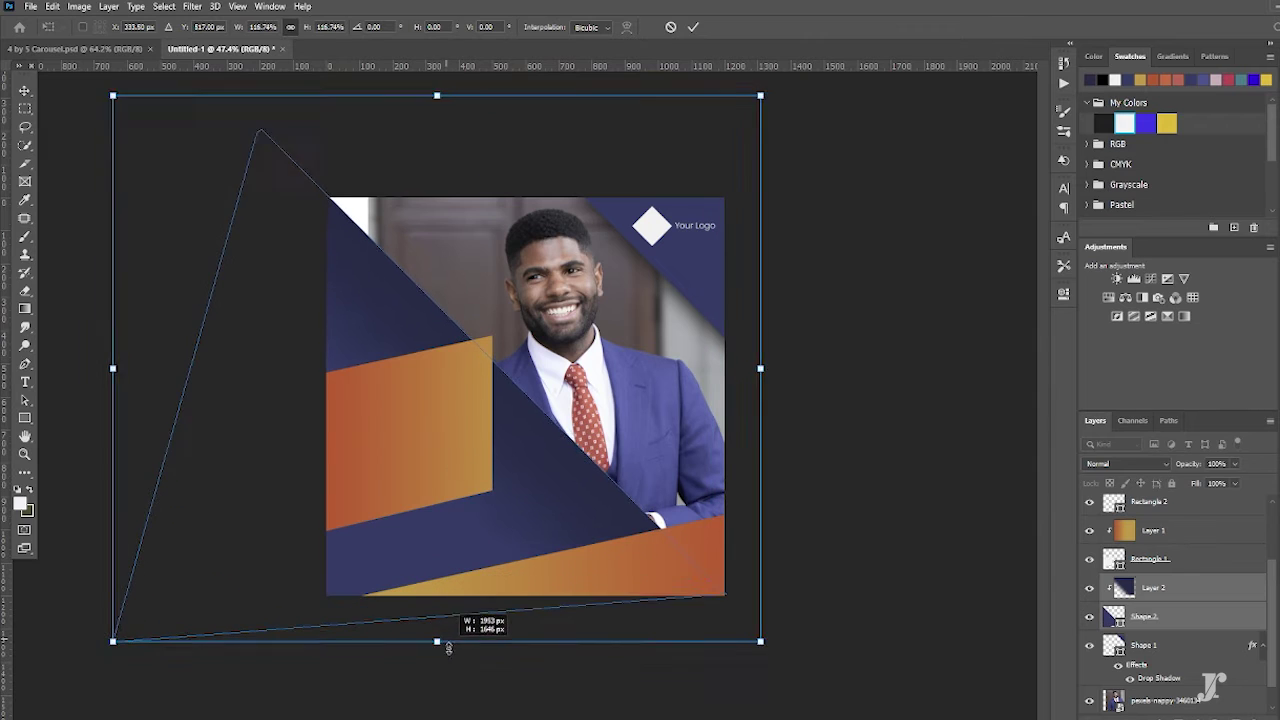
left_click_drag(445, 549, 456, 563)
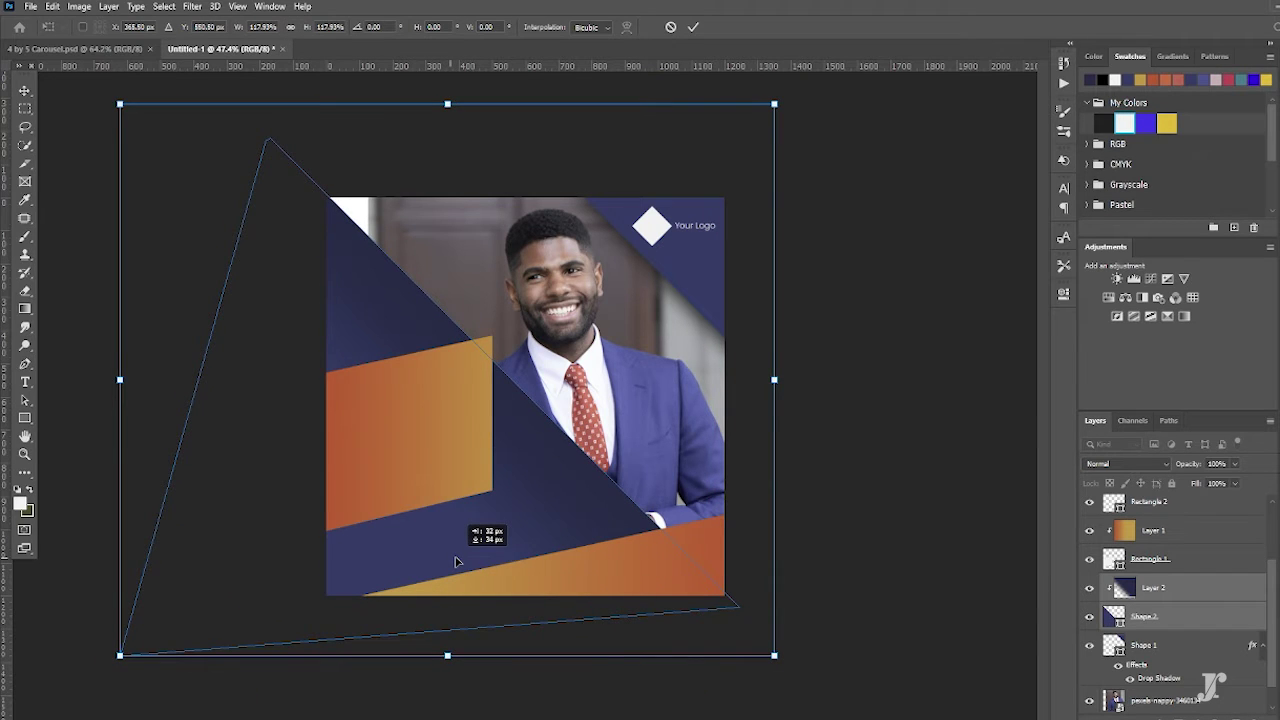
left_click(692, 27)
mouse_move(439, 428)
left_mouse_down()
mouse_move(463, 434)
mouse_move(403, 434)
mouse_move(403, 379)
left_mouse_up()
- Raise the orange Rectangle 1 block, shrink the logo diamond, and start a text layer on the block
left_click(1150, 558)
key("ctrl+t")
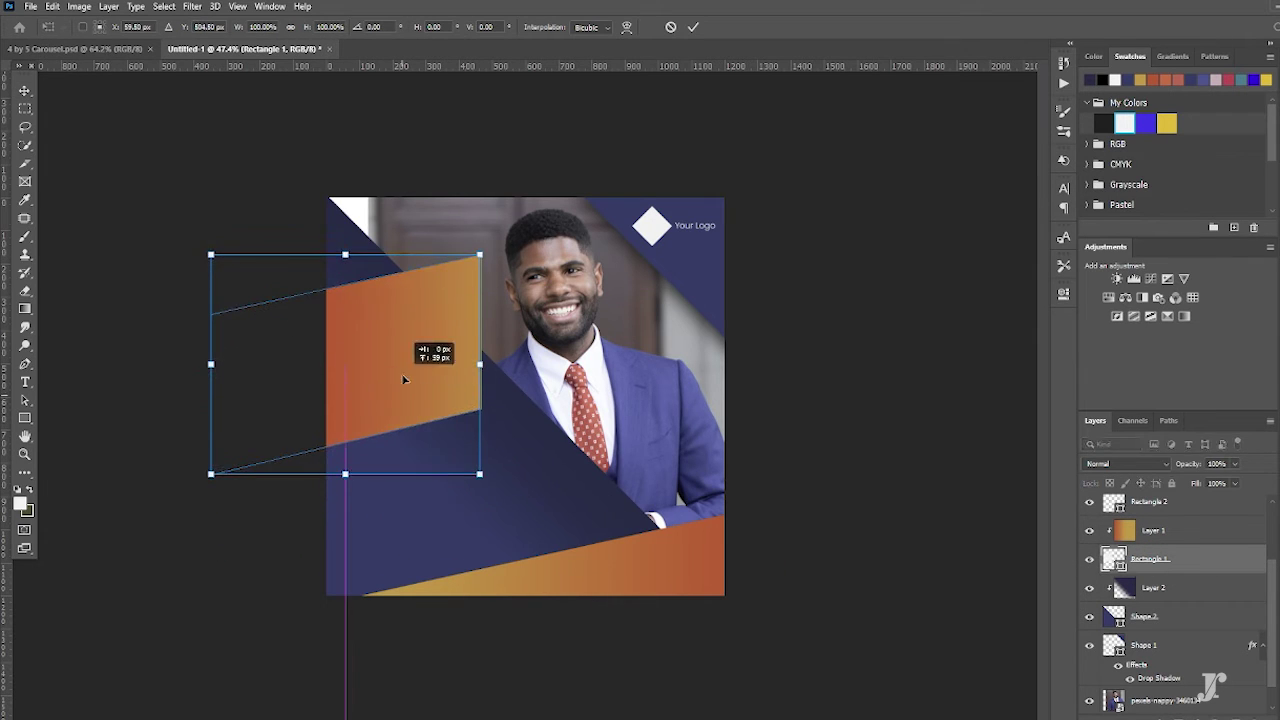
left_click(692, 27)
left_click(672, 244)
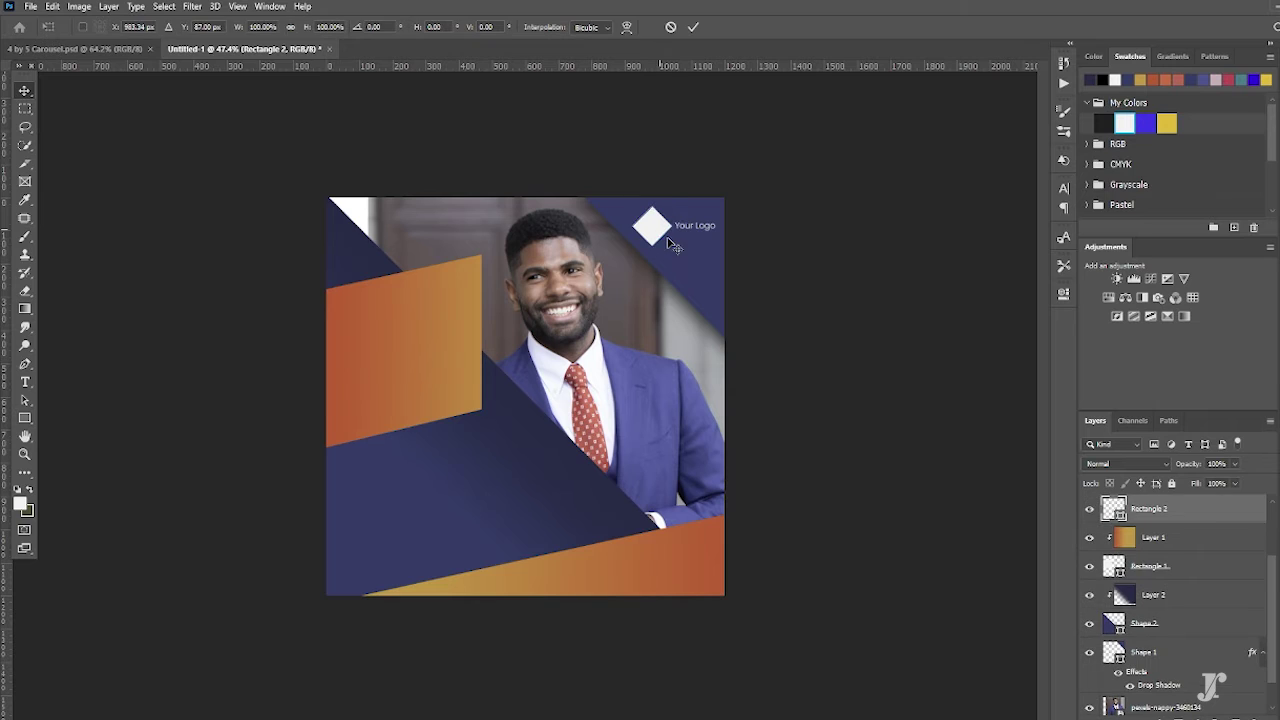
left_click_drag(672, 244, 663, 237)
key("Return")
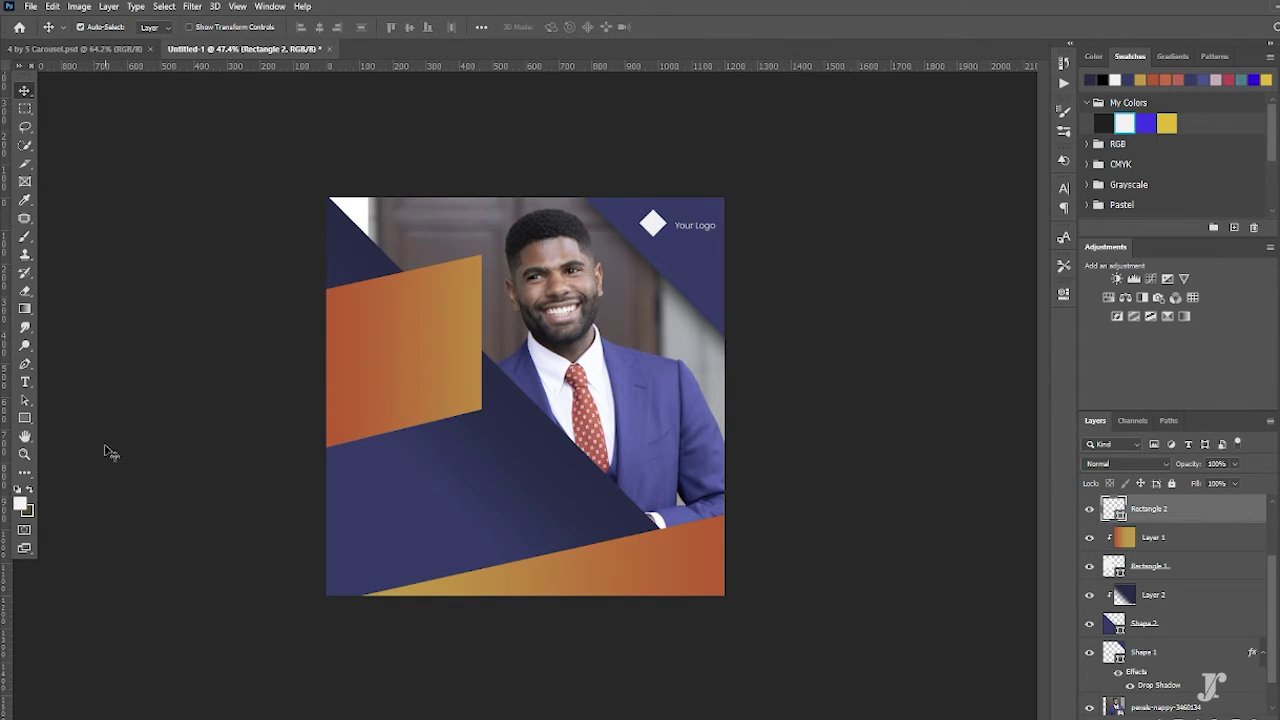
left_click(25, 382)
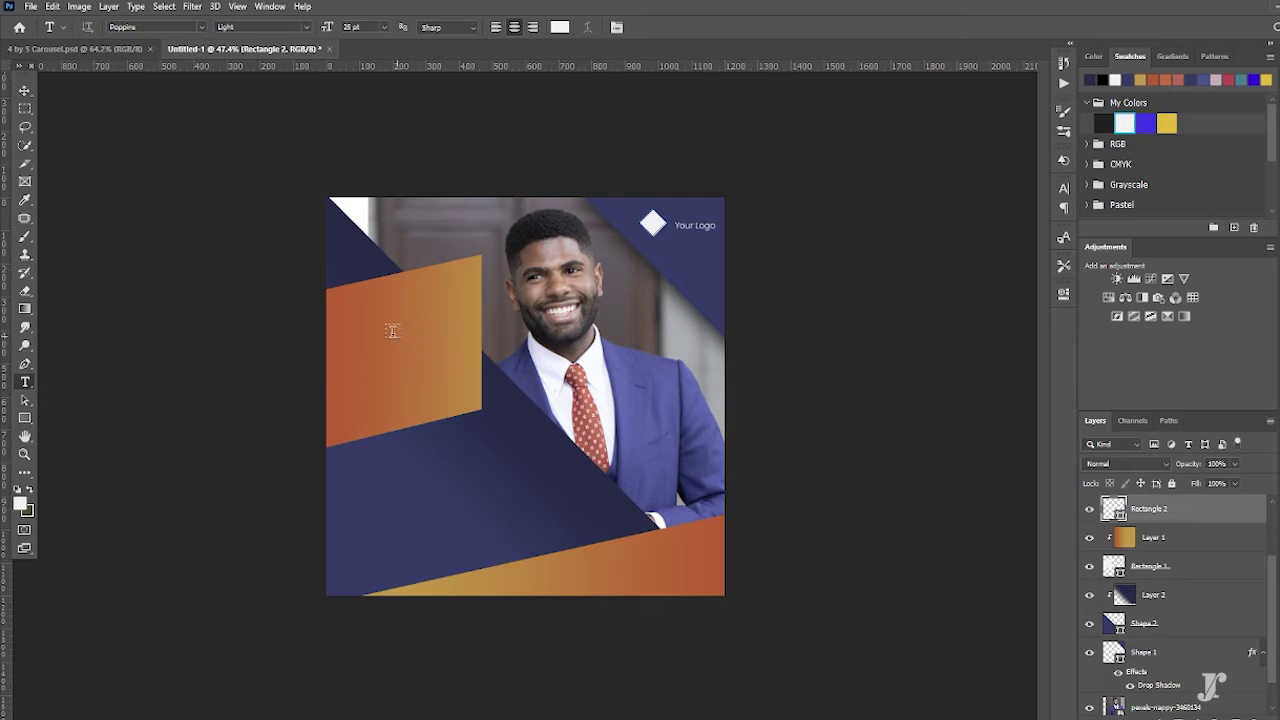
left_click(377, 330)
type("We A")
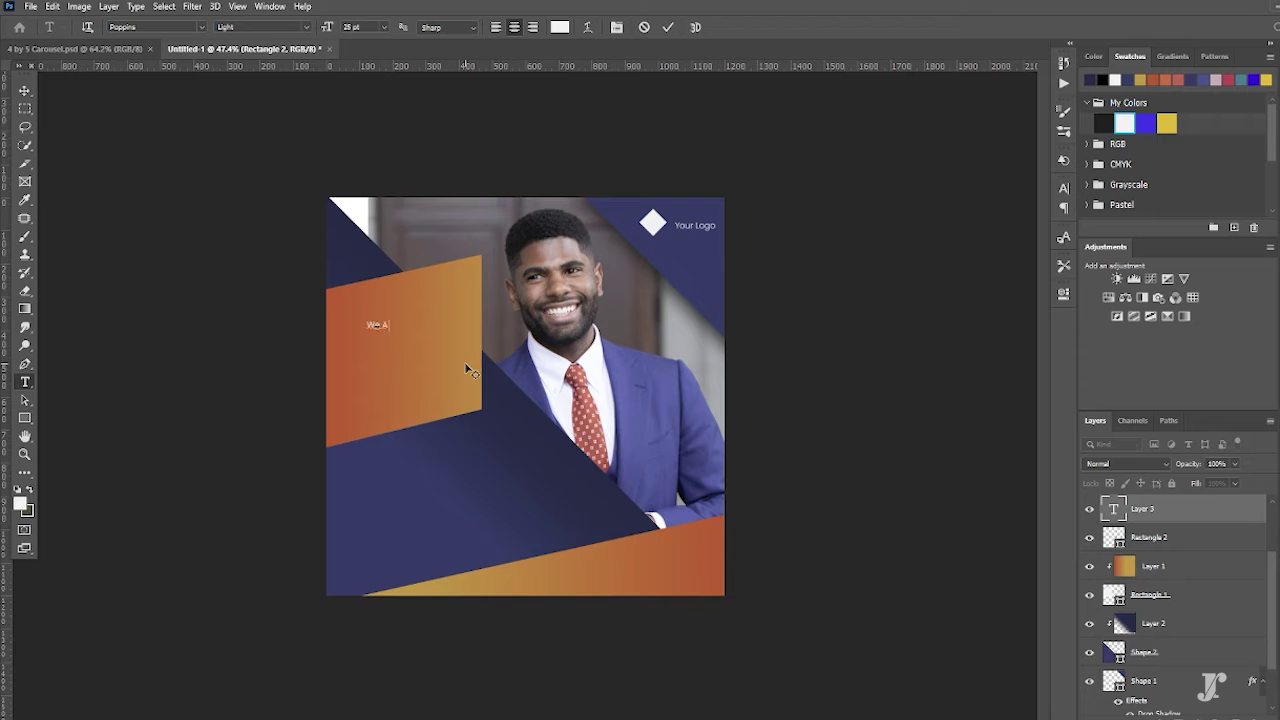
- Add 'We Are' on the orange block in Poppins Italic at size 12
type("re")
key("ctrl+a")
left_click(256, 28)
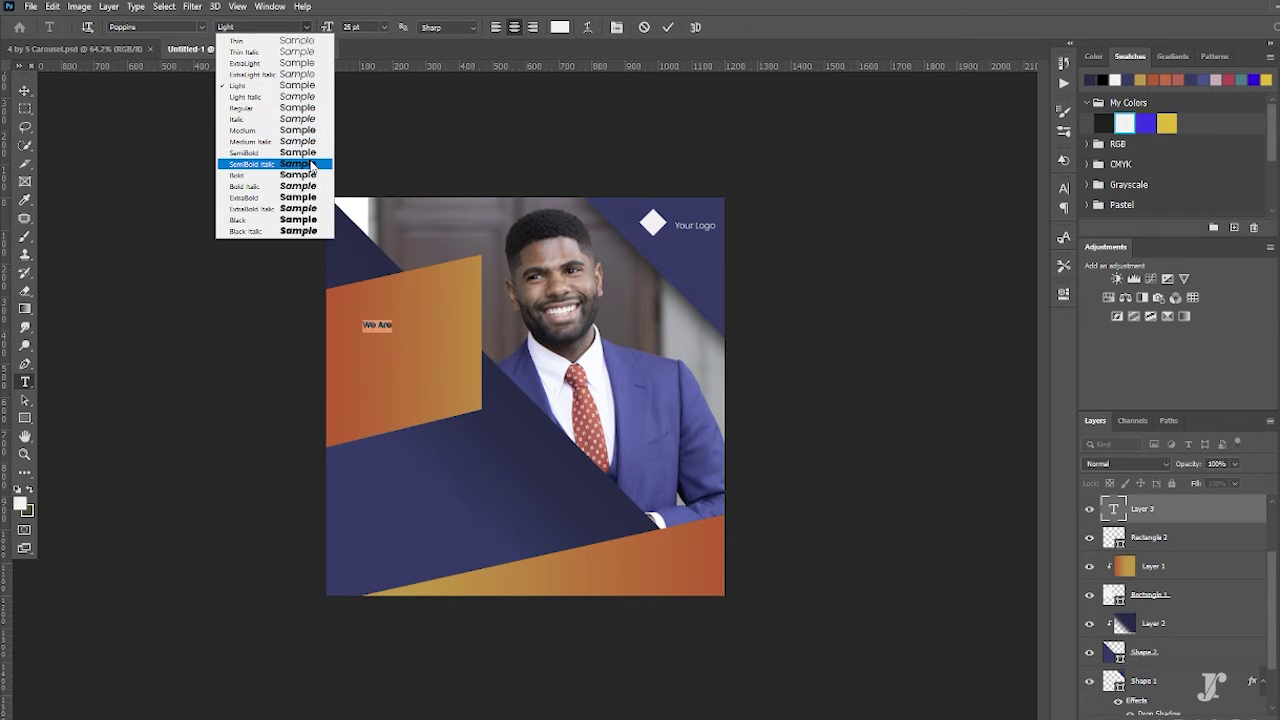
left_click(315, 119)
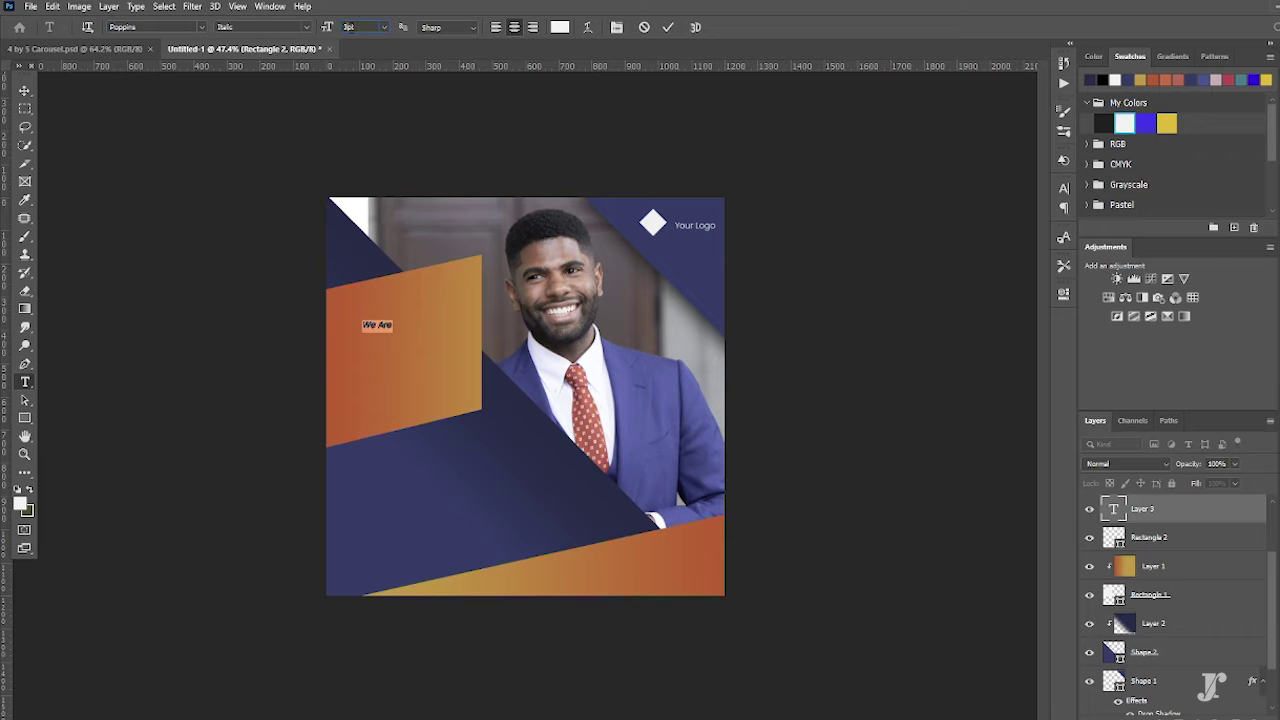
type("12")
key("Return")
left_click(668, 27)
- Tilt 'We Are' about -11° to follow the block's slanted edge and raise it
left_click(25, 90)
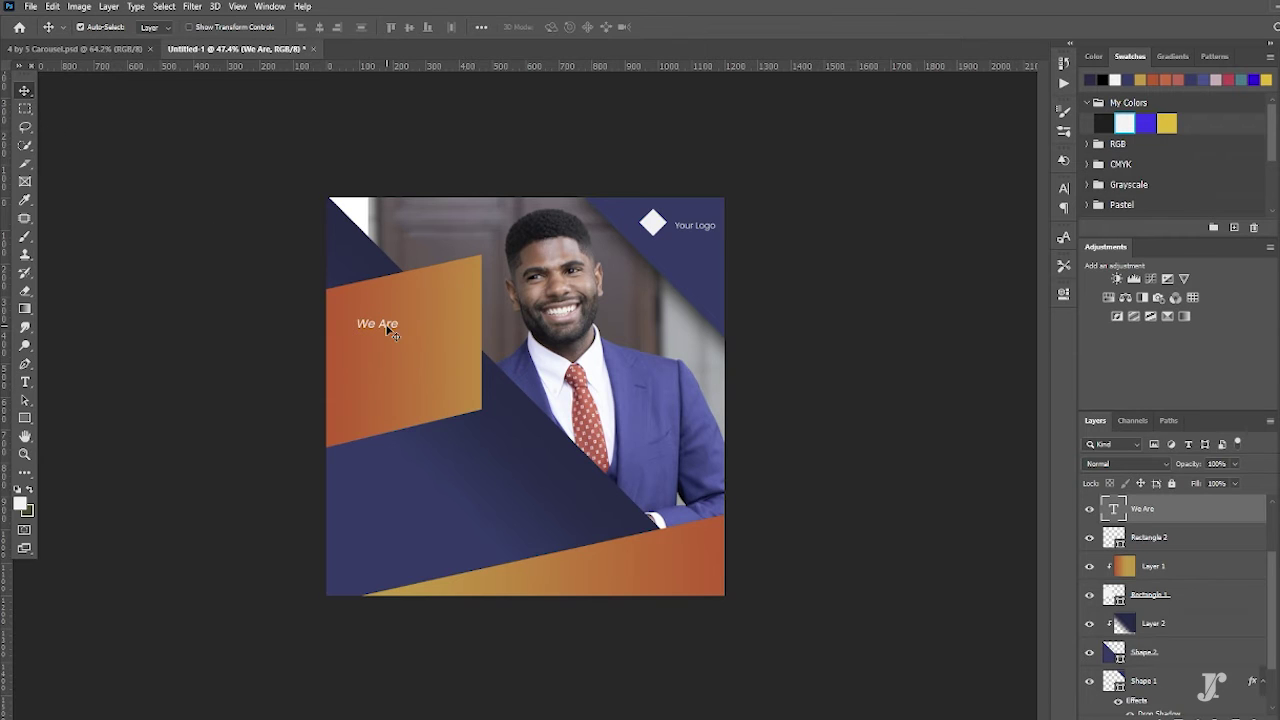
key("ctrl+t")
left_click_drag(413, 342, 412, 333)
scroll(390, 335, "up", 3)
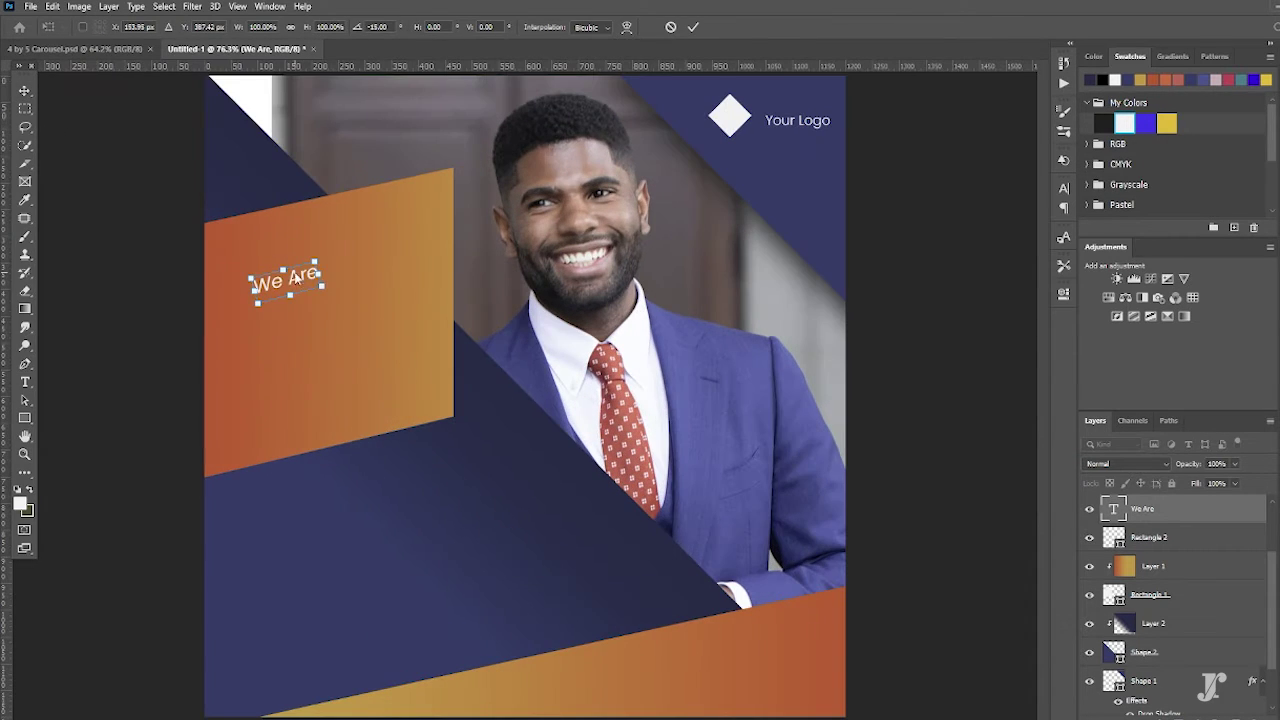
mouse_move(298, 283)
left_mouse_down()
mouse_move(300, 226)
mouse_move(338, 214)
mouse_move(292, 293)
left_mouse_up()
- Turn a duplicate of 'We Are' into bold 'Digital' placed just below 'We Are'
key("Return")
double_click(292, 293)
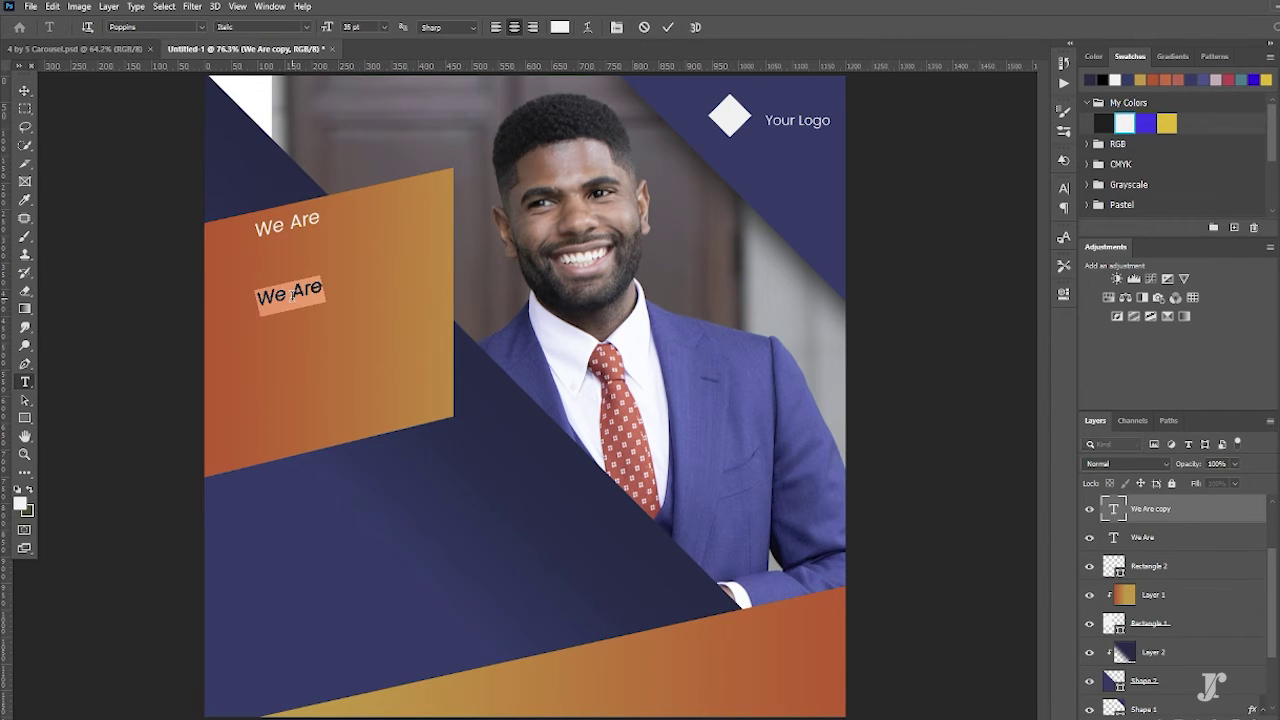
type("Dig")
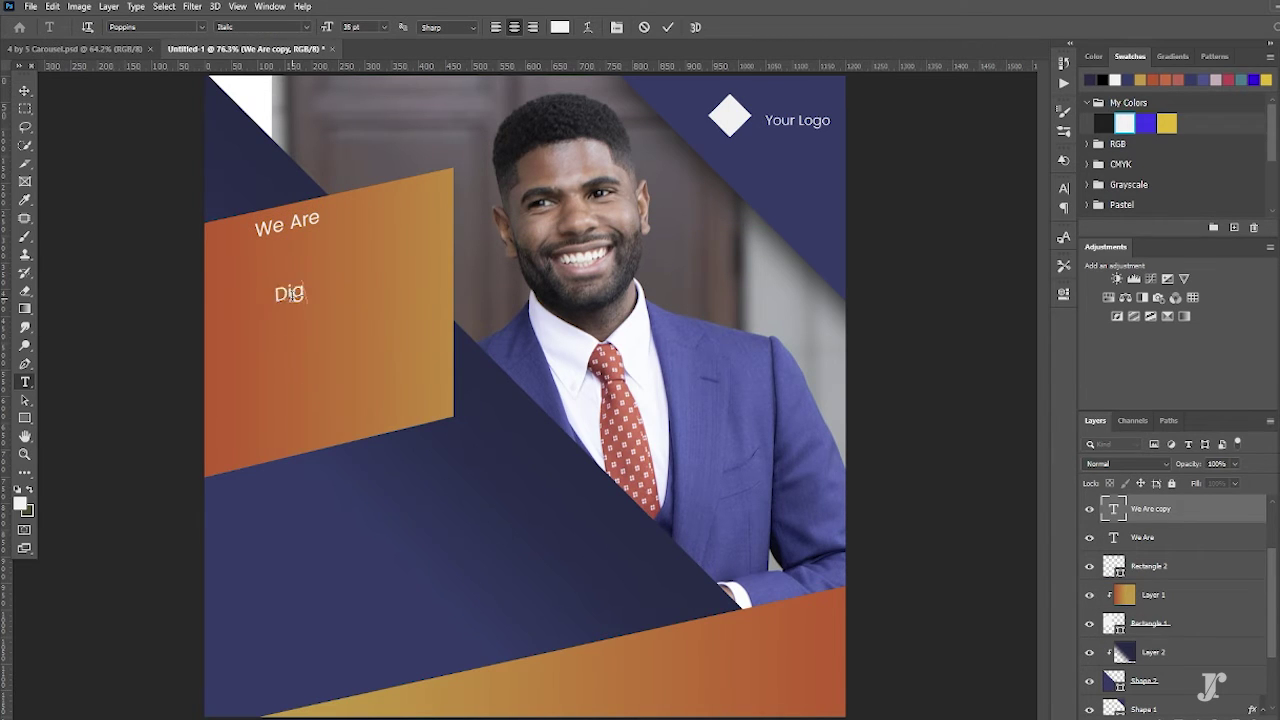
type("ital marketing")
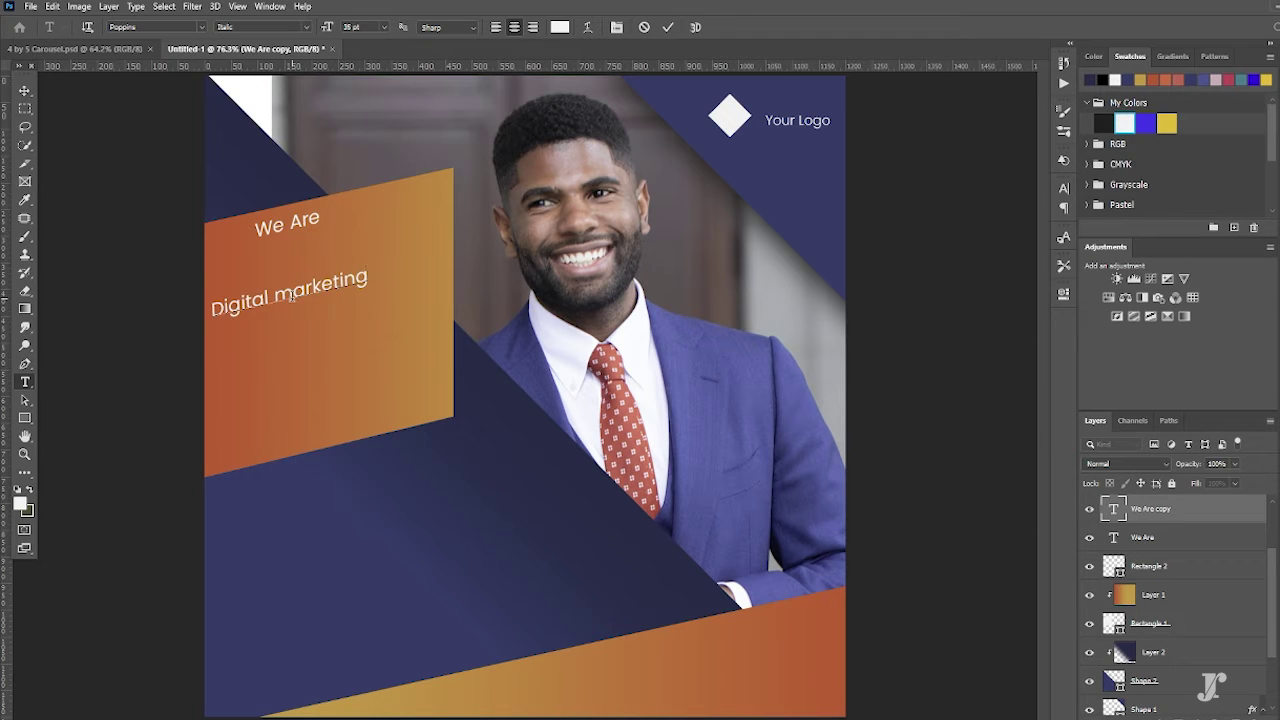
key("BackSpace")
key("BackSpace")
key("BackSpace")
key("BackSpace")
key("BackSpace")
key("BackSpace")
double_click(290, 293)
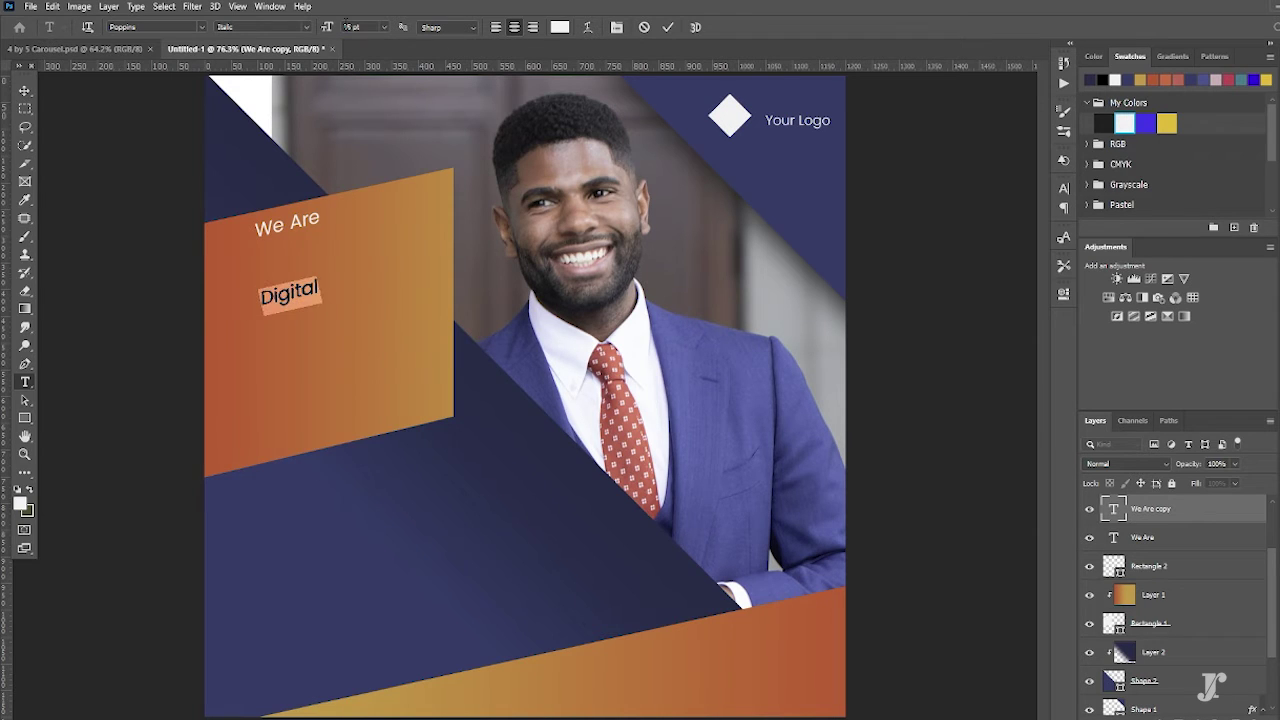
scroll(350, 27, "up", 5)
left_click(308, 27)
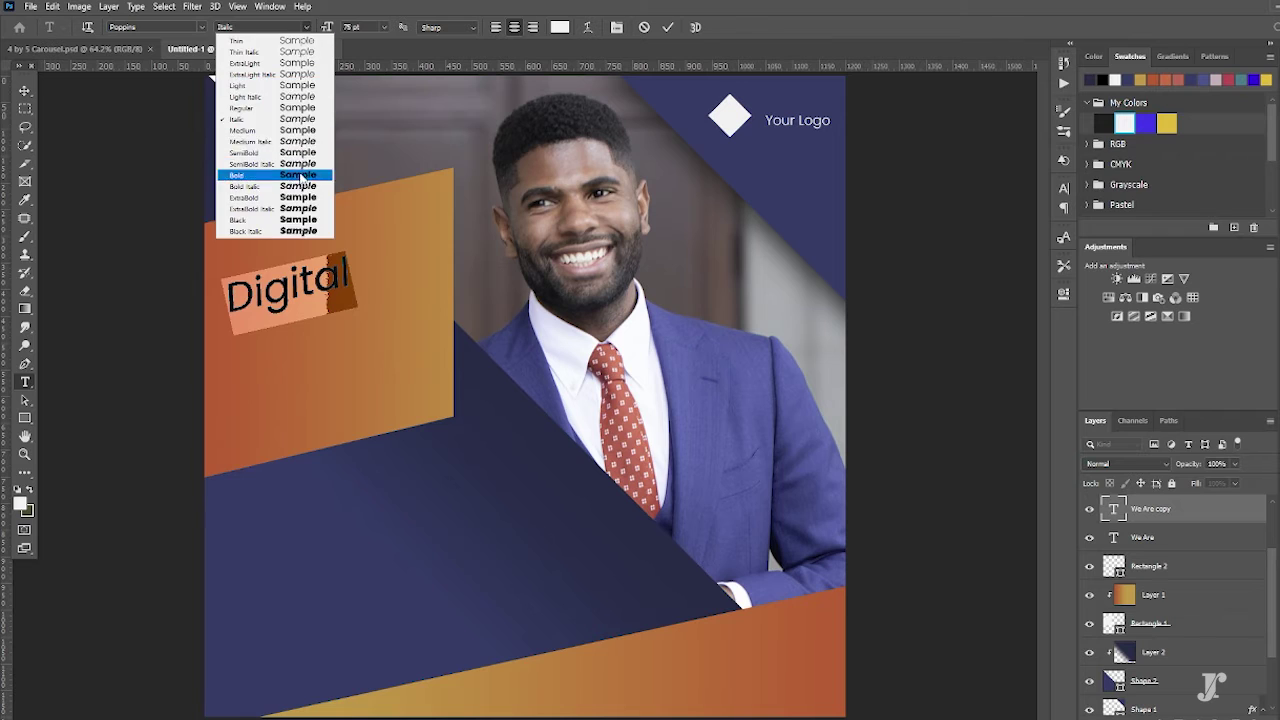
left_click(262, 178)
key("ctrl+Return")
key("v")
left_click_drag(318, 302, 342, 278)
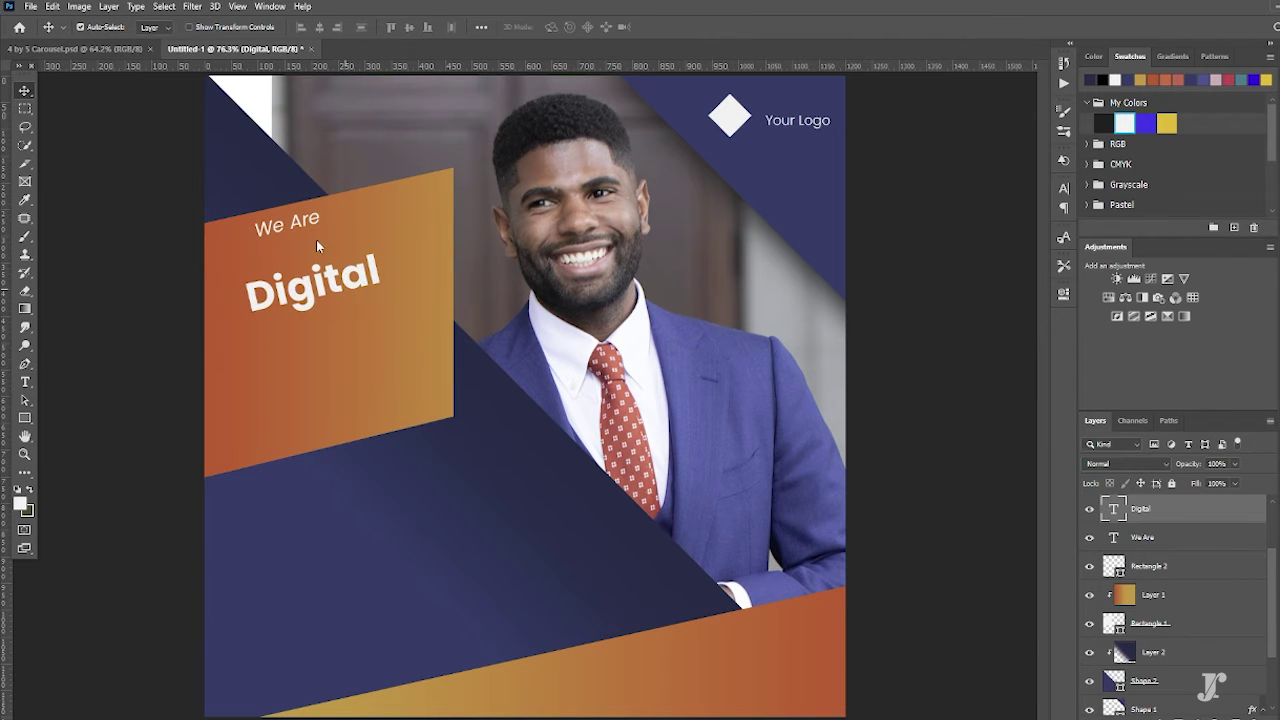
left_click_drag(310, 224, 326, 252)
- Duplicate 'Digital' as a new line below reading 'Marketing'
left_click_drag(332, 306, 332, 348)
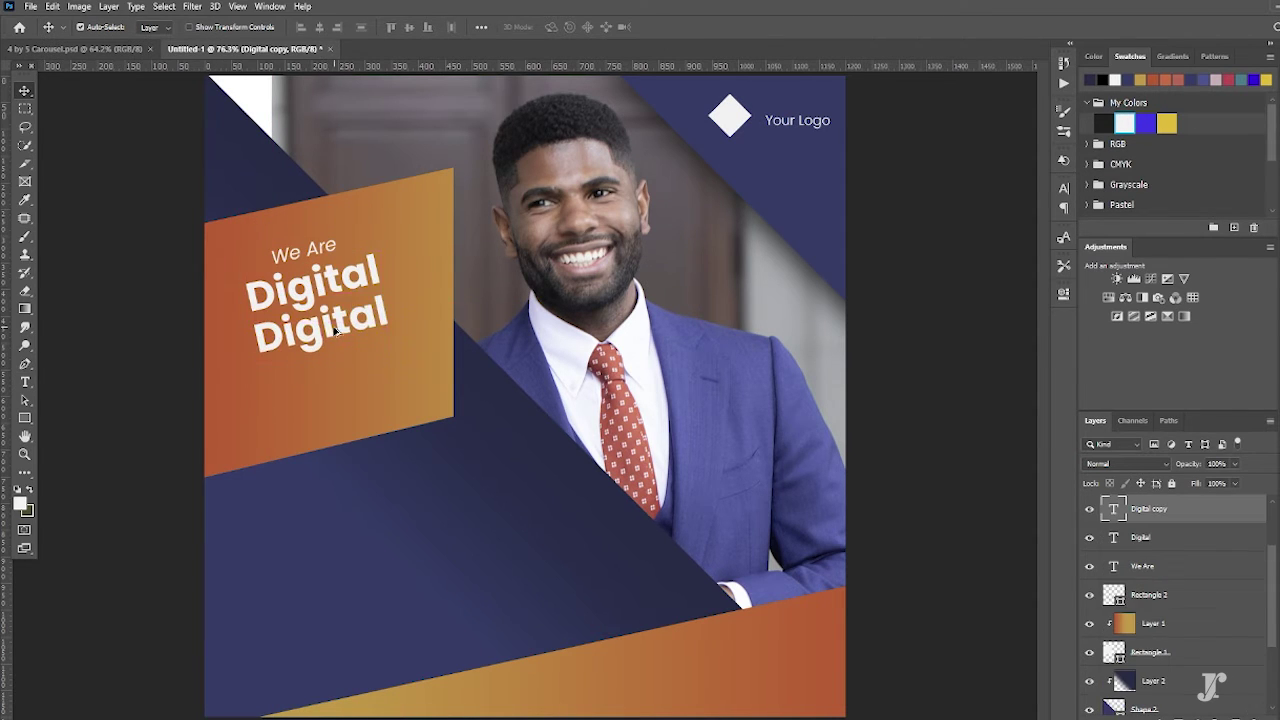
double_click(330, 332)
type("Marketing")
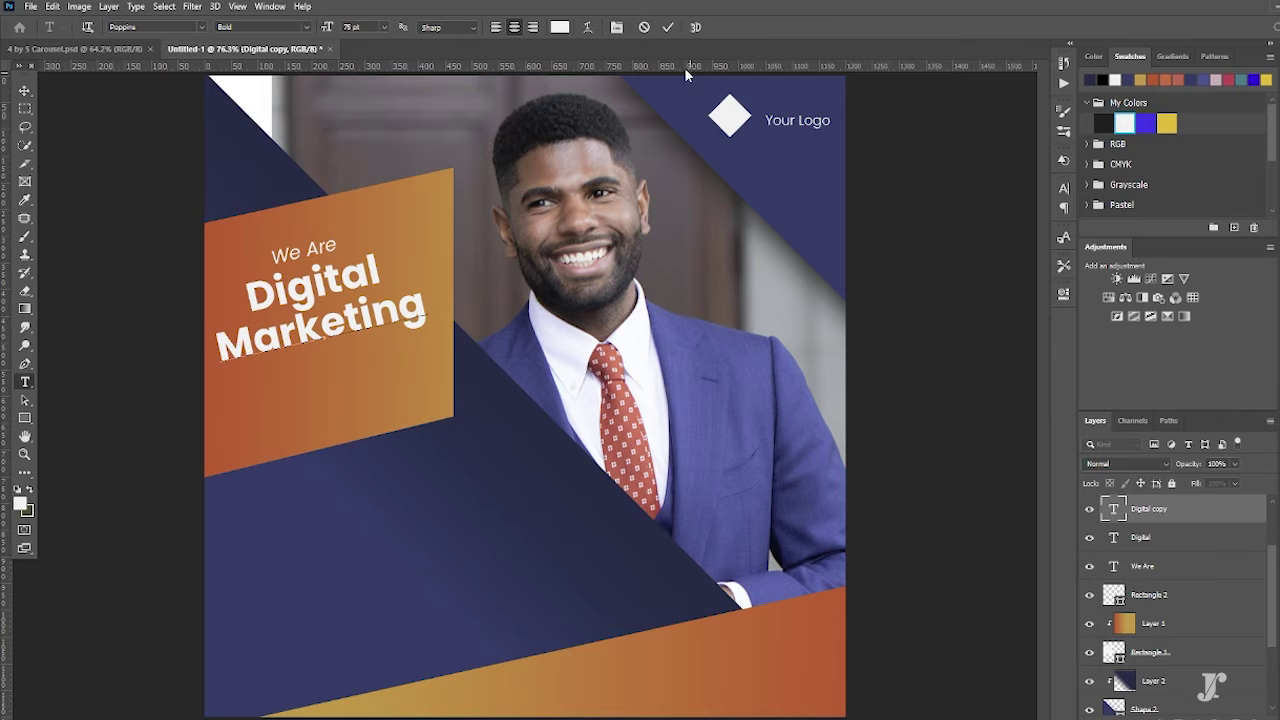
left_click(668, 27)
- Restyle both 'Digital' and 'Marketing' in bold Poppins
double_click(320, 285)
left_click(308, 27)
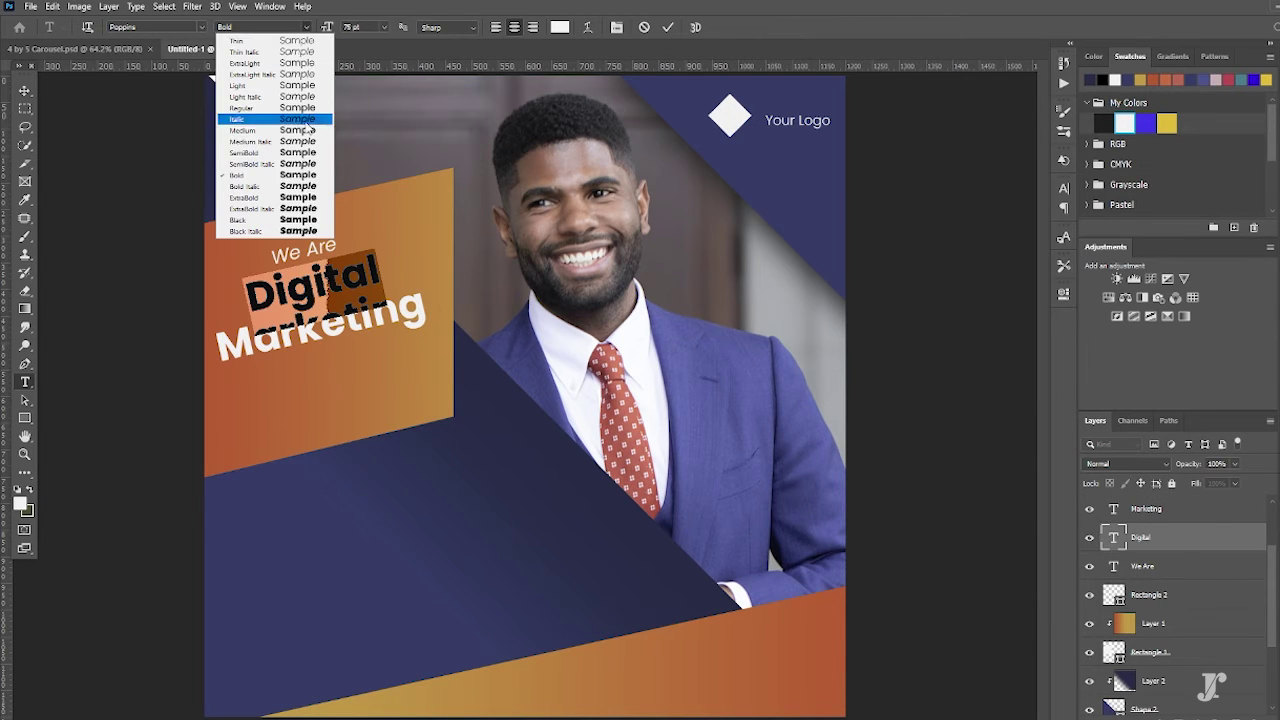
left_click(300, 175)
left_click(668, 27)
double_click(320, 330)
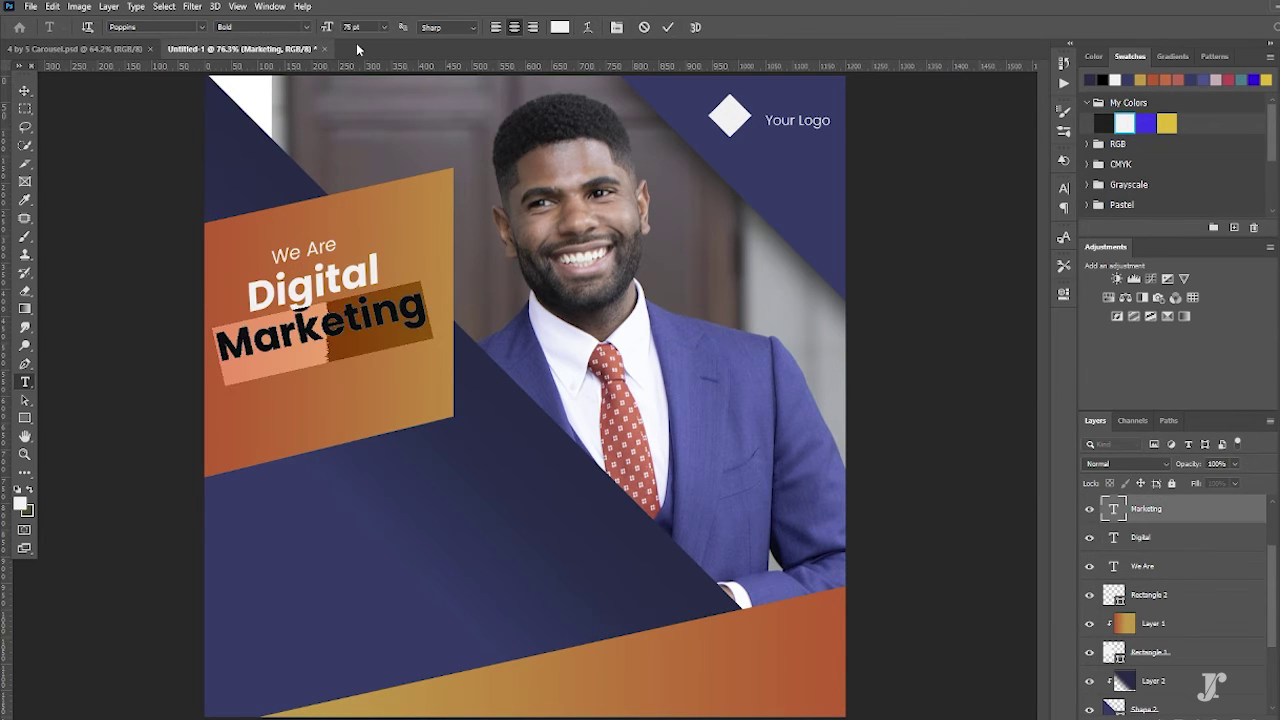
left_click(308, 27)
left_click(300, 188)
left_click(668, 27)
key("v")
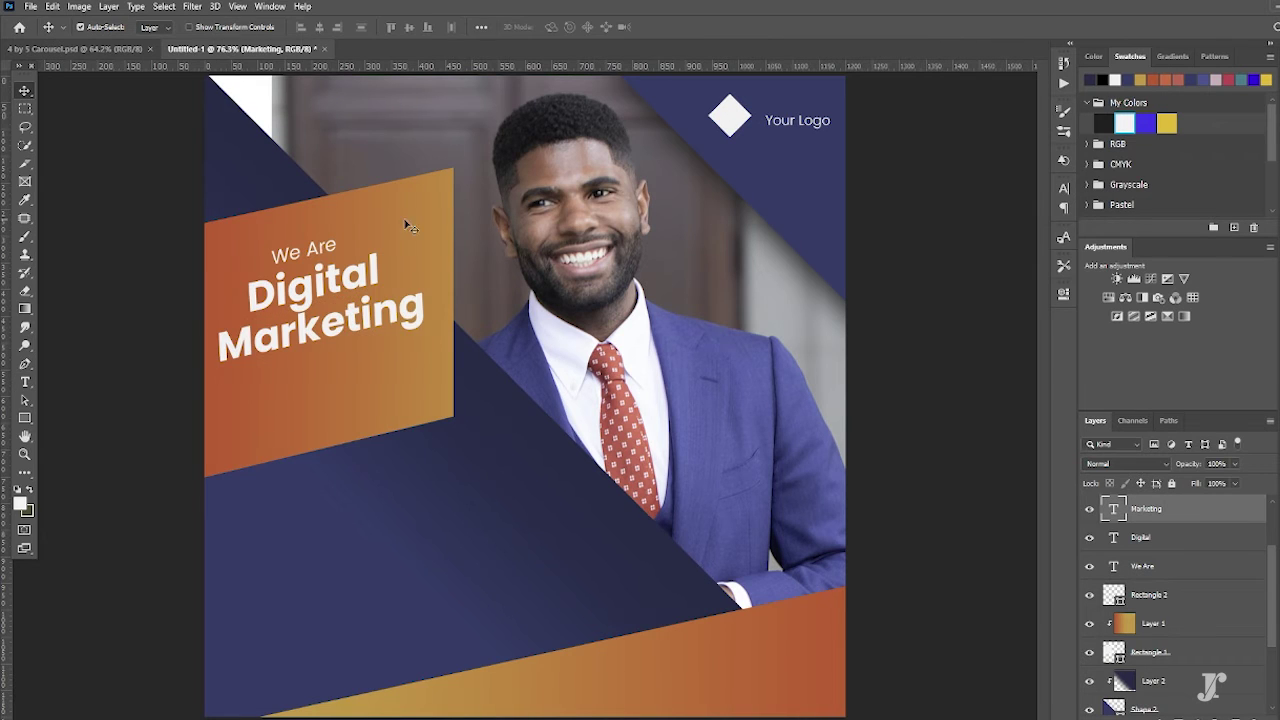
scroll(400, 260, "down", 2)
scroll(385, 320, "down", 1)
- Color 'Marketing' dark navy and tighten it up under 'Digital'
double_click(443, 338)
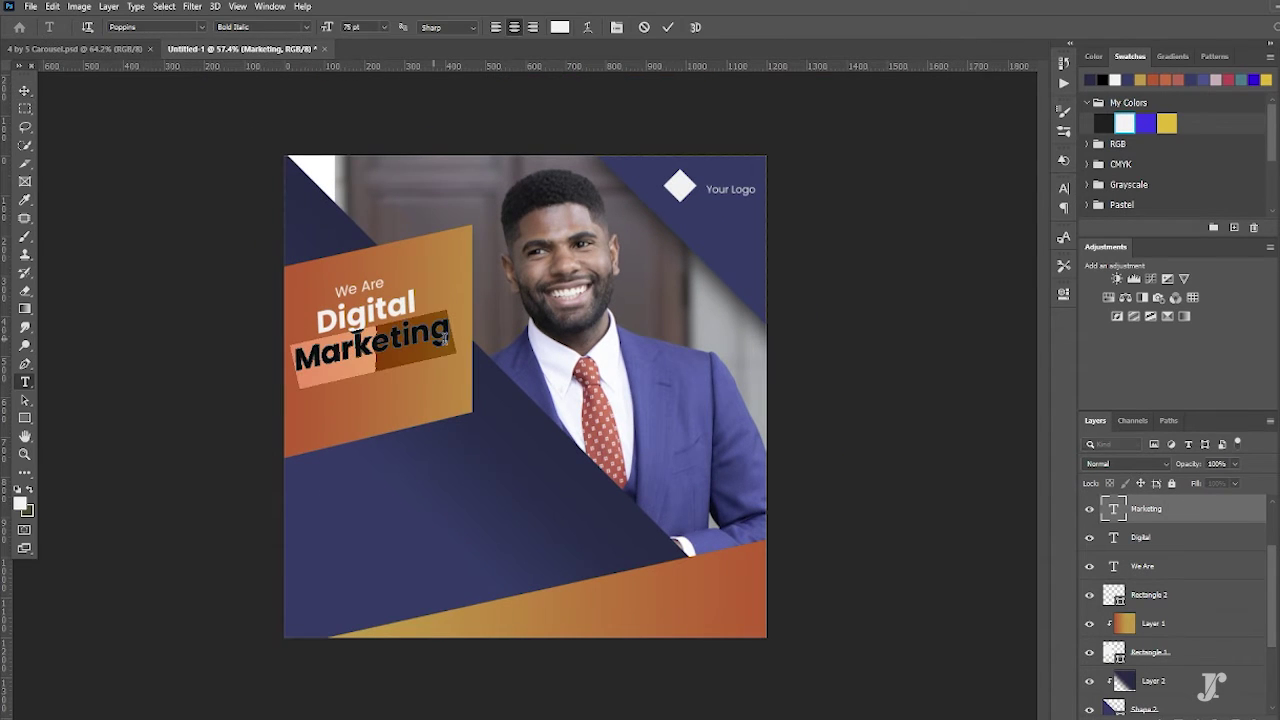
left_click(1101, 80)
left_click(668, 27)
key("v")
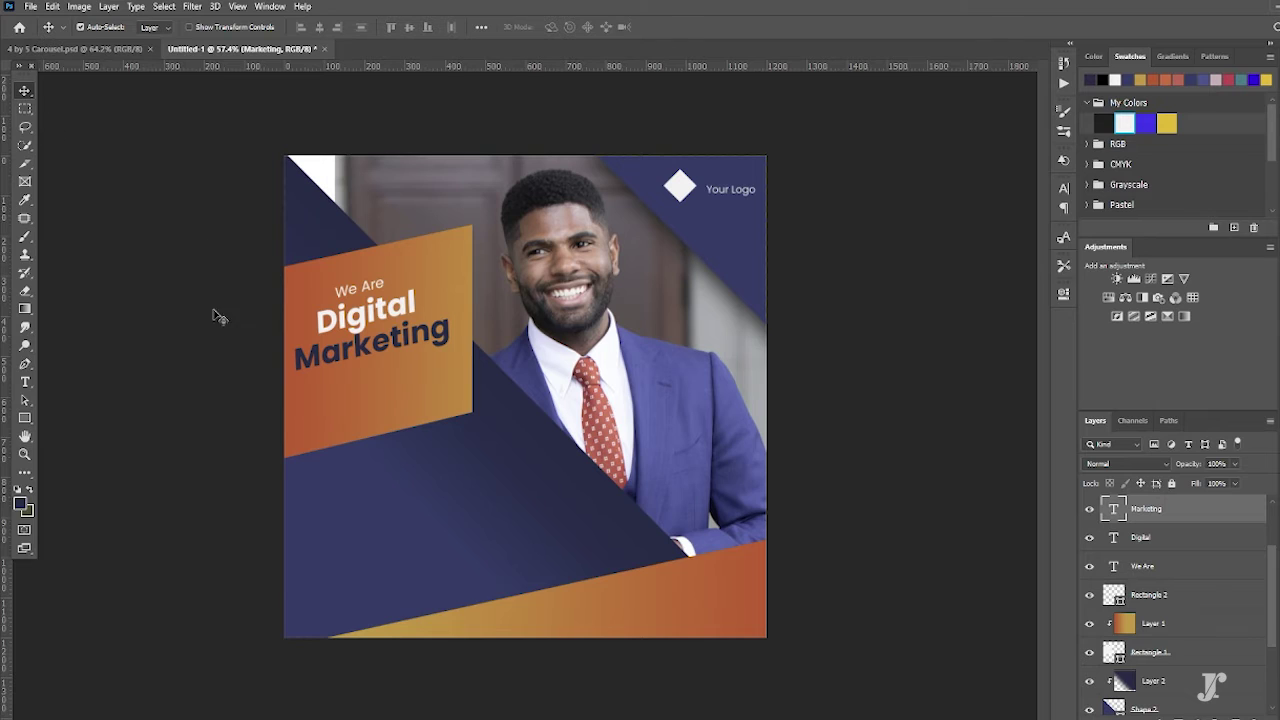
scroll(214, 314, "up", 1)
left_click_drag(350, 272, 365, 262)
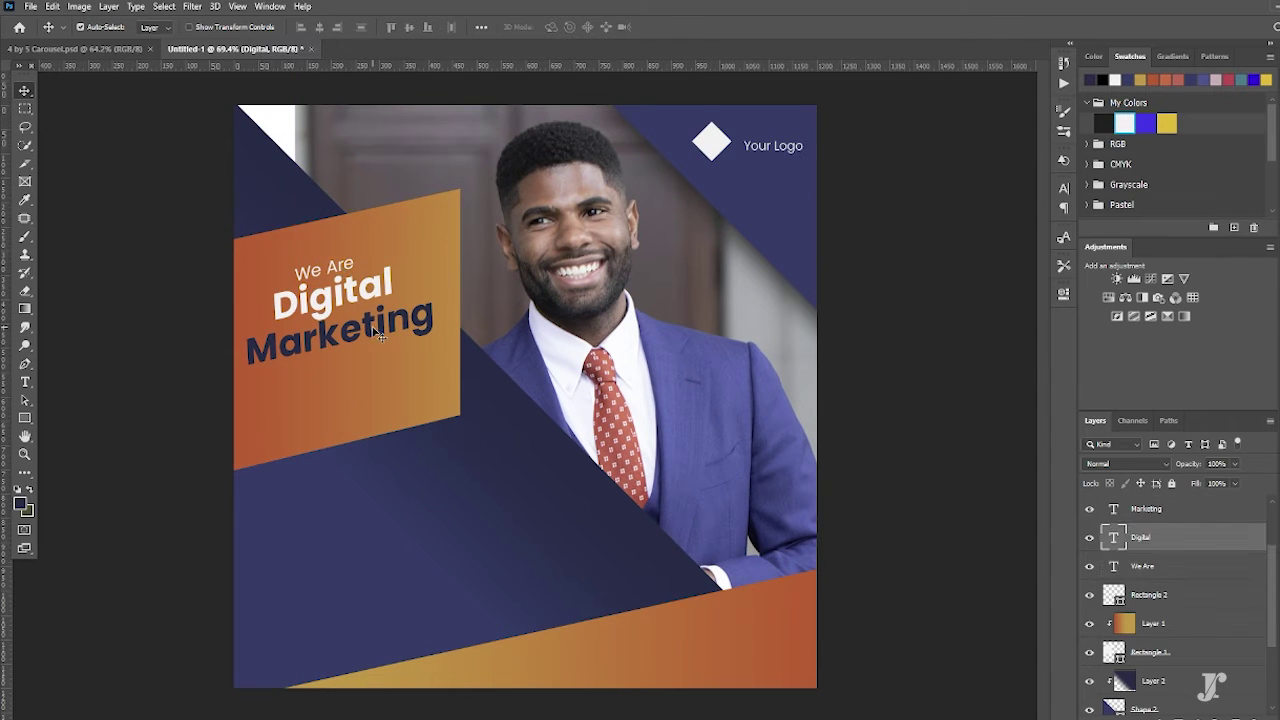
left_click_drag(379, 334, 385, 333)
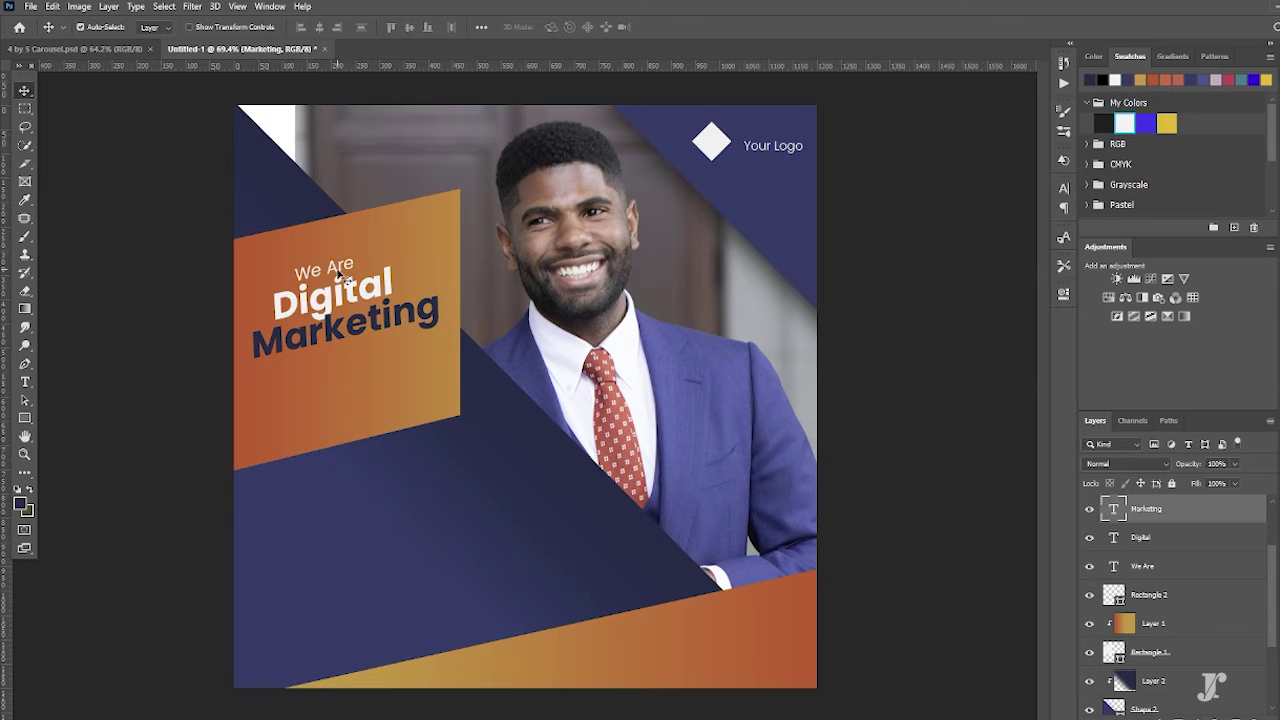
- Duplicate 'Marketing' below as a white 'Agency' line
left_click_drag(349, 334, 340, 356)
double_click(340, 356)
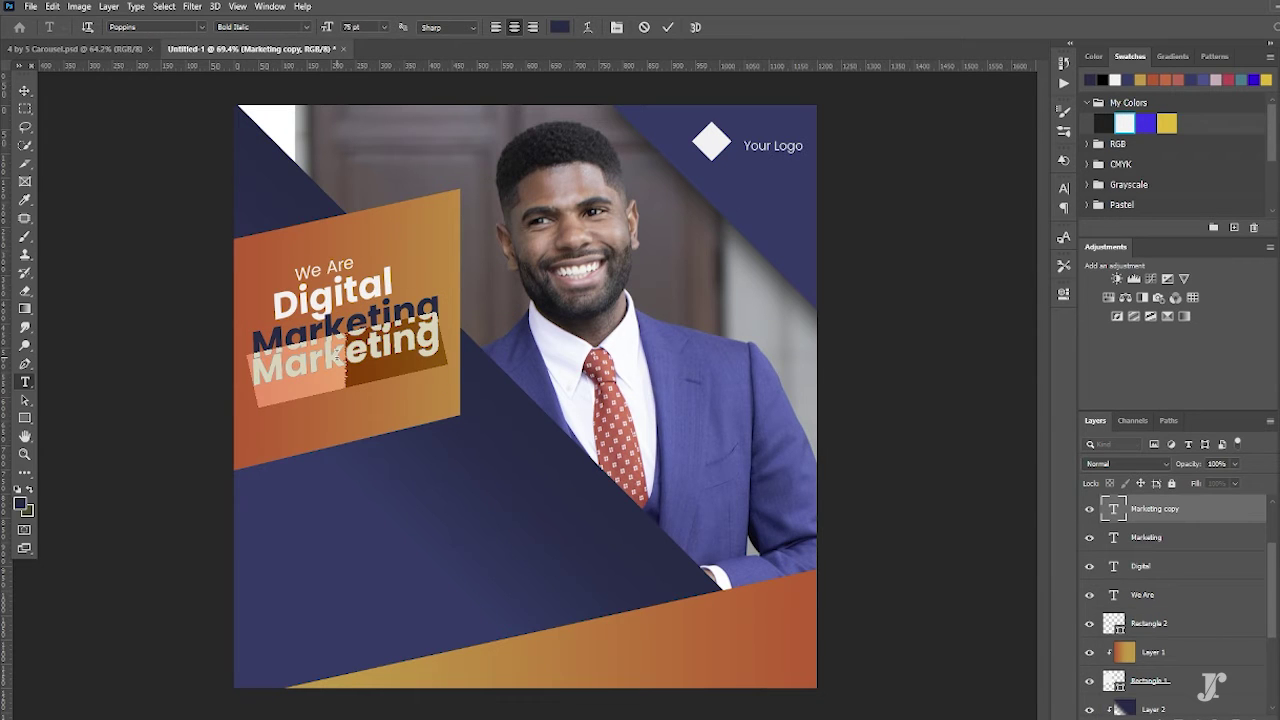
type("Pr")
key("BackSpace")
key("BackSpace")
type("Agency")
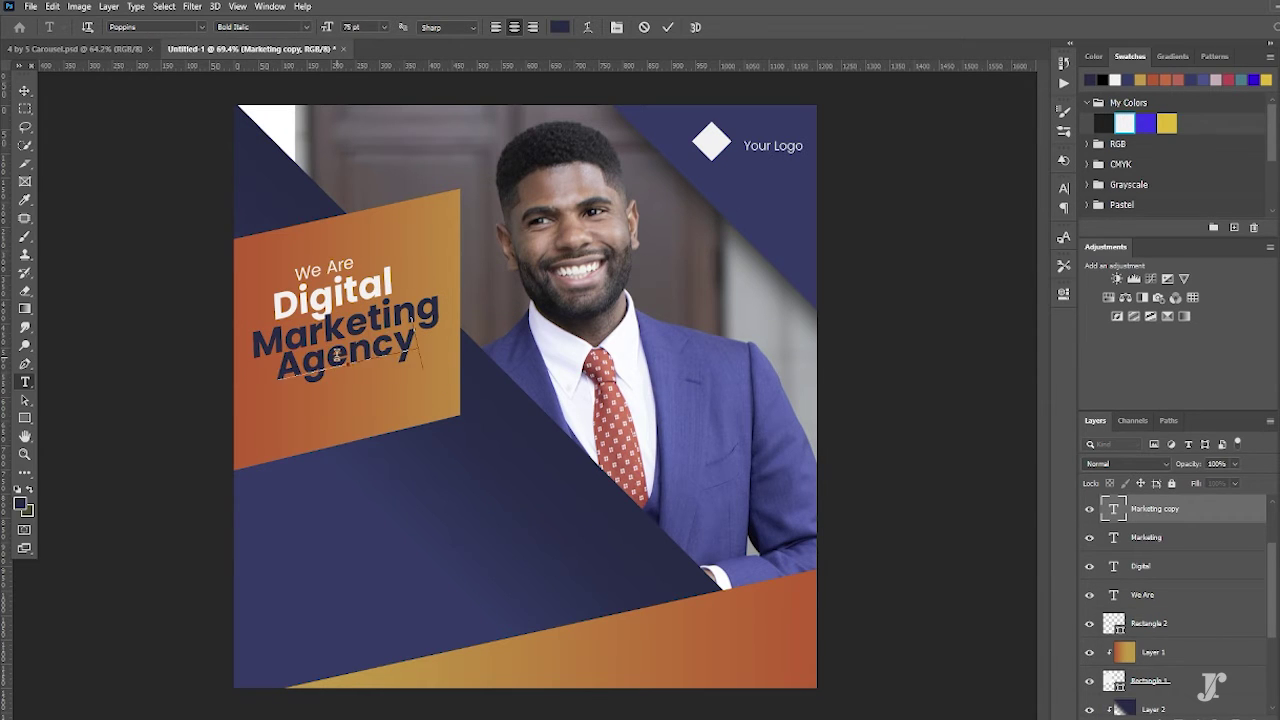
key("ctrl+a")
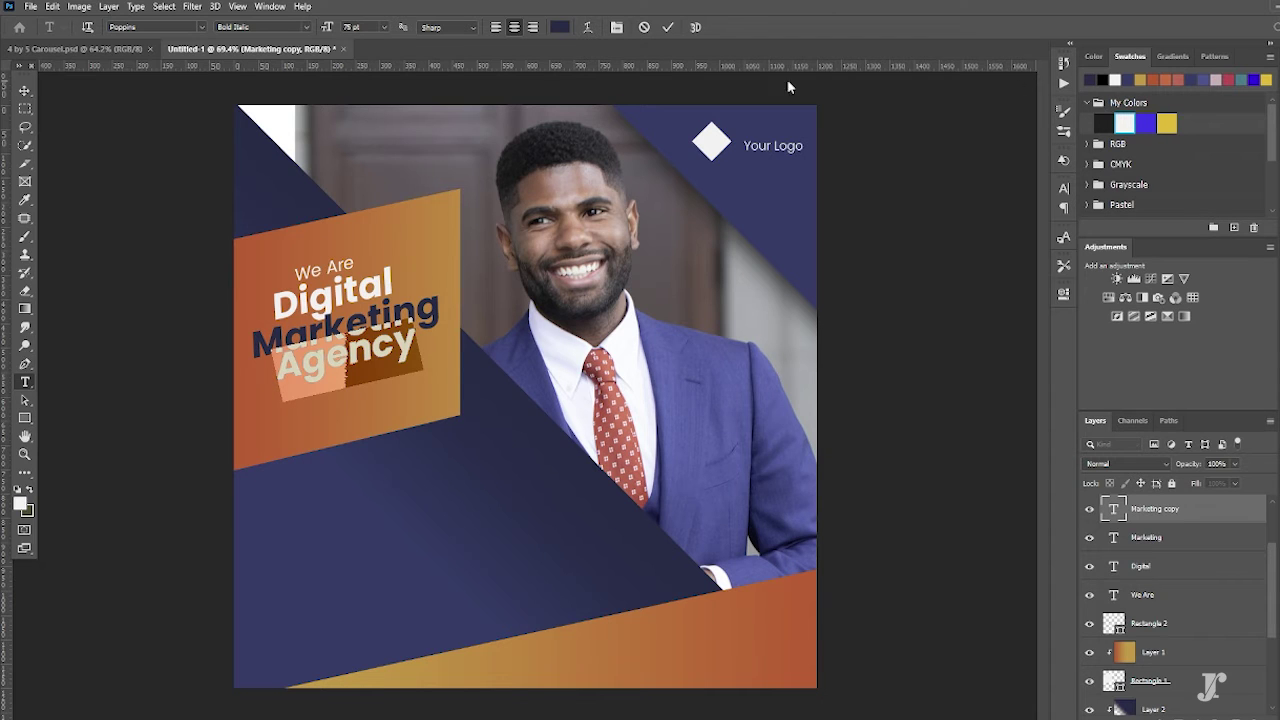
key("ctrl+Return")
- Left-align and vertically distribute the four headline layers, then nudge 'Digital' away from 'We Are'
left_click(1190, 605, "shift")
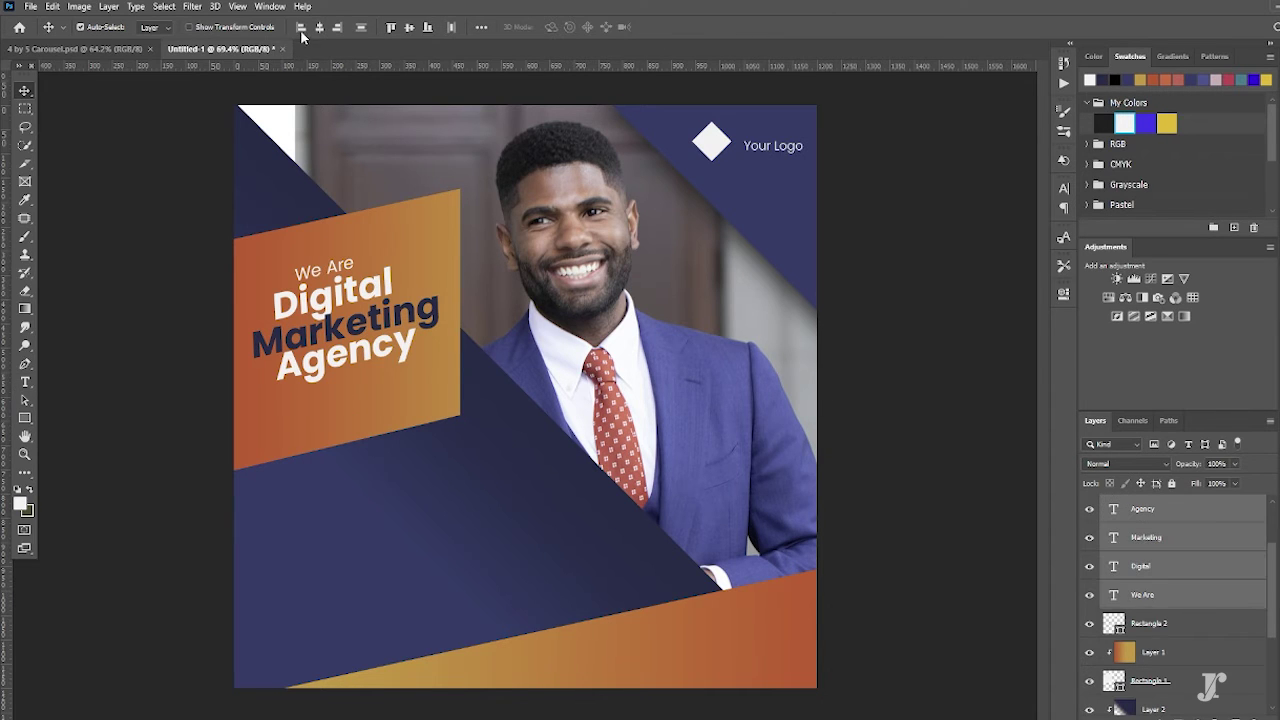
left_click(301, 27)
left_click(481, 27)
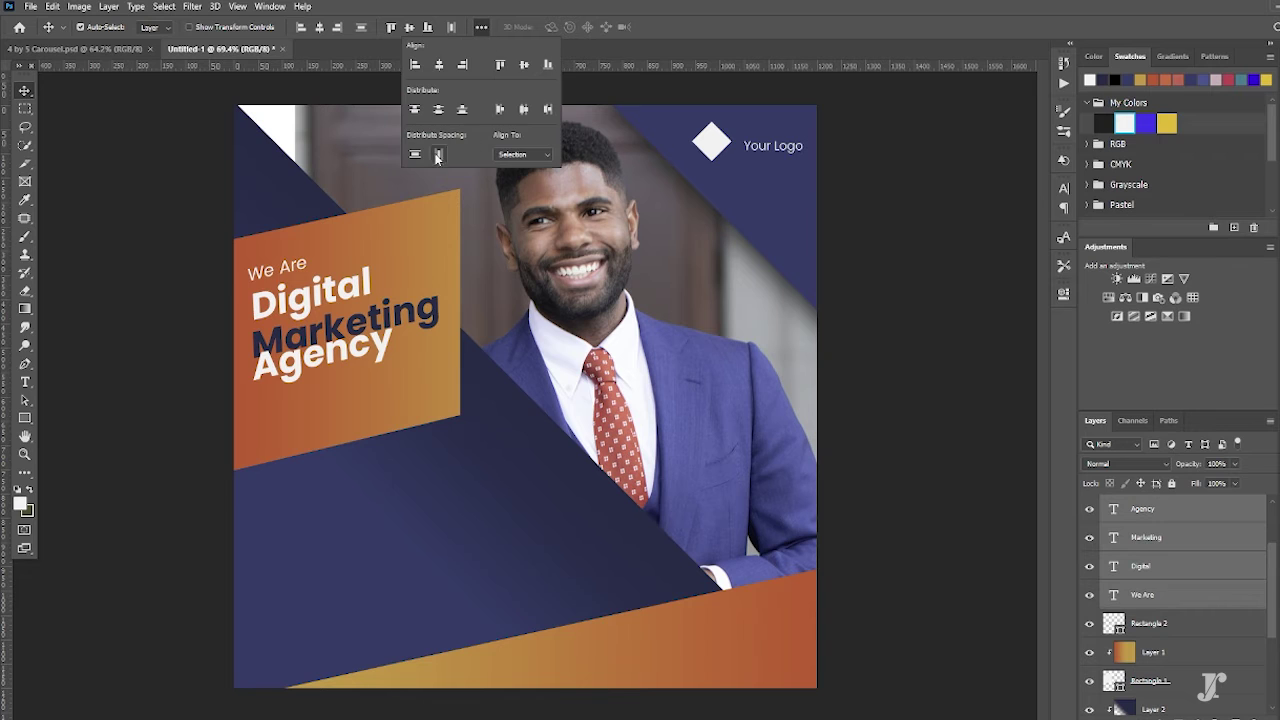
left_click(415, 154)
scroll(405, 360, "up", 2)
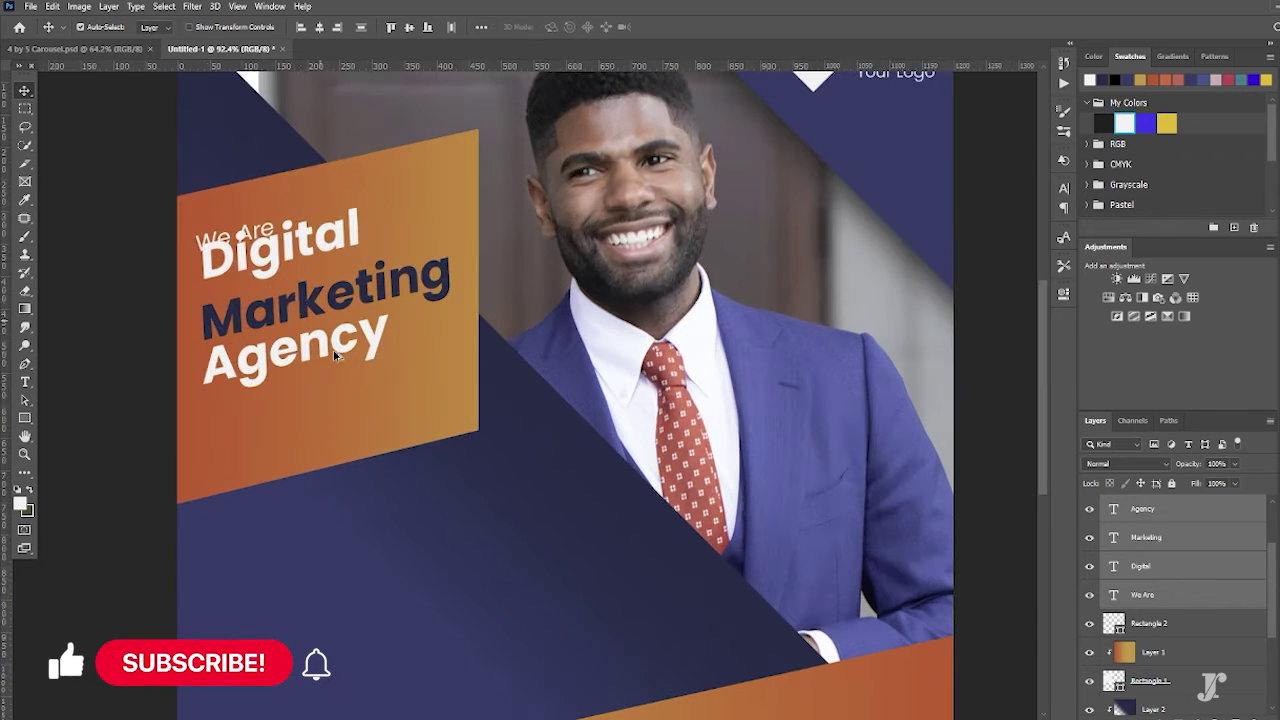
left_click_drag(272, 262, 276, 290)
left_click(276, 272)
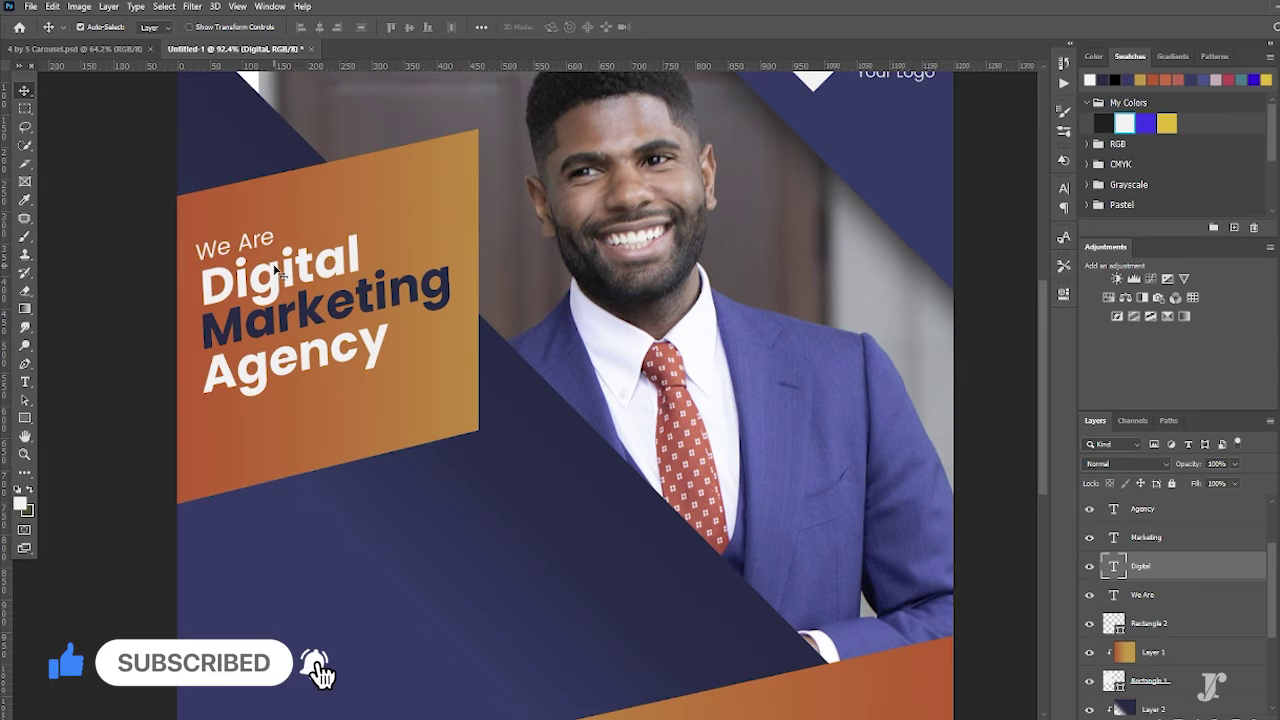
key("ctrl+minus")
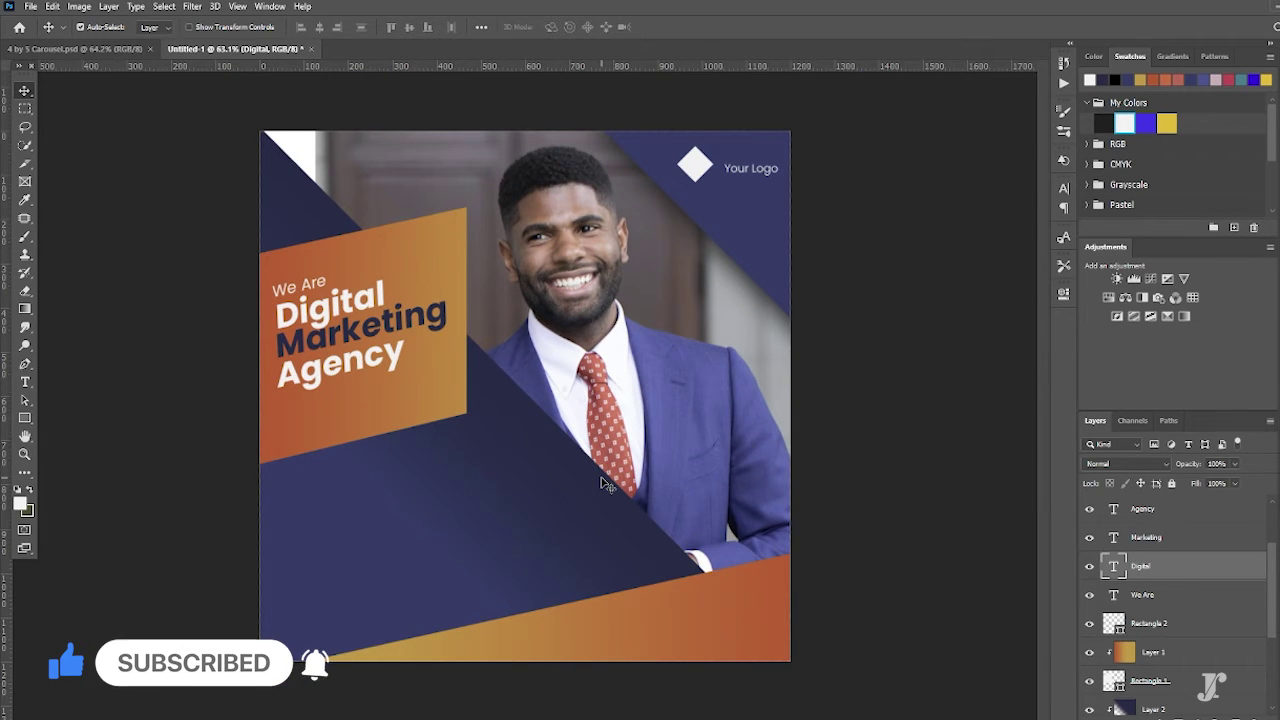
key("ctrl+minus")
- Copy 'Agency' onto the lower navy band and move Layer 1 copy and Rectangle 1 copy below Digital
scroll(782, 496, "up", 1)
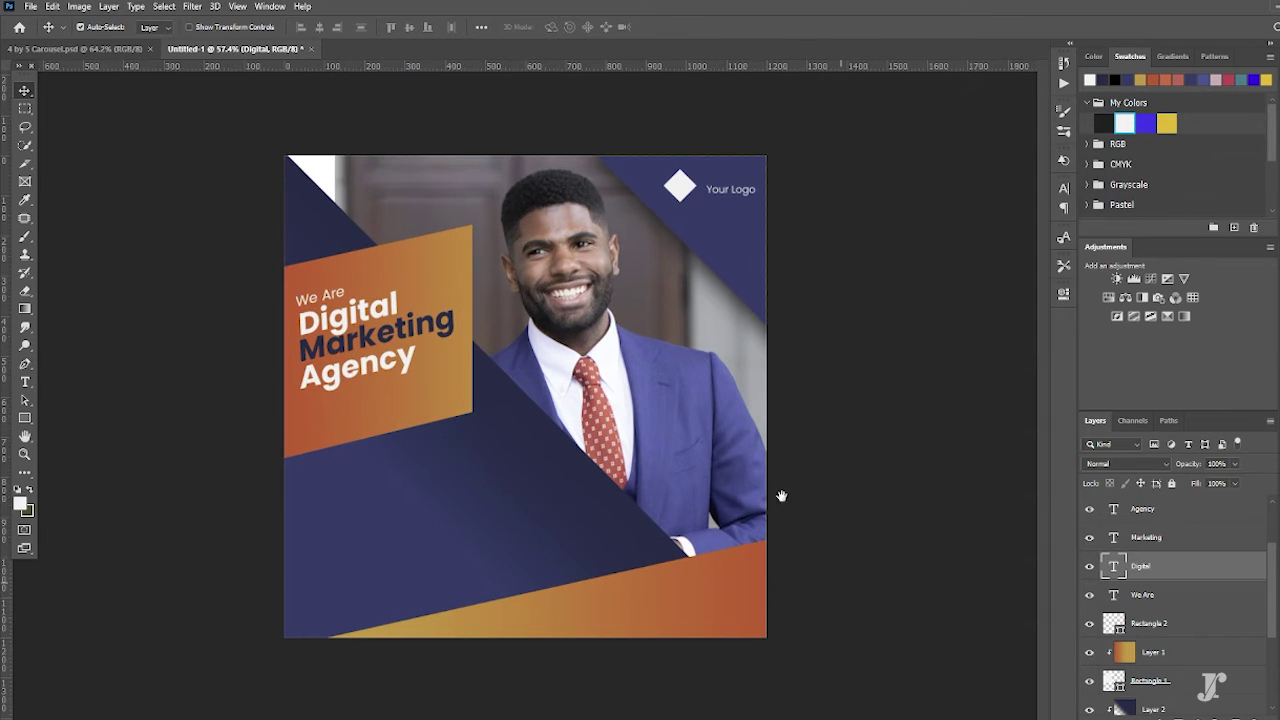
mouse_move(330, 360)
left_mouse_down()
mouse_move(551, 517)
mouse_move(634, 491)
mouse_move(588, 510)
left_mouse_up()
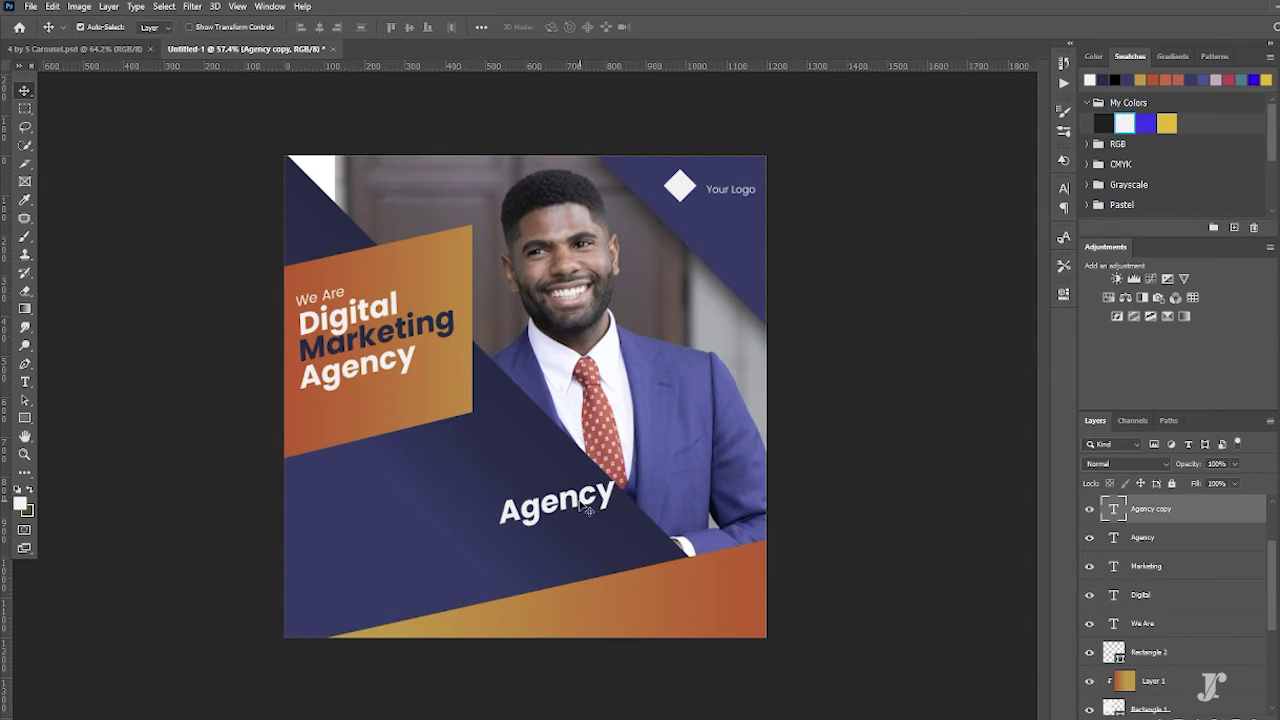
scroll(1183, 529, "up", 3)
left_click(1198, 537)
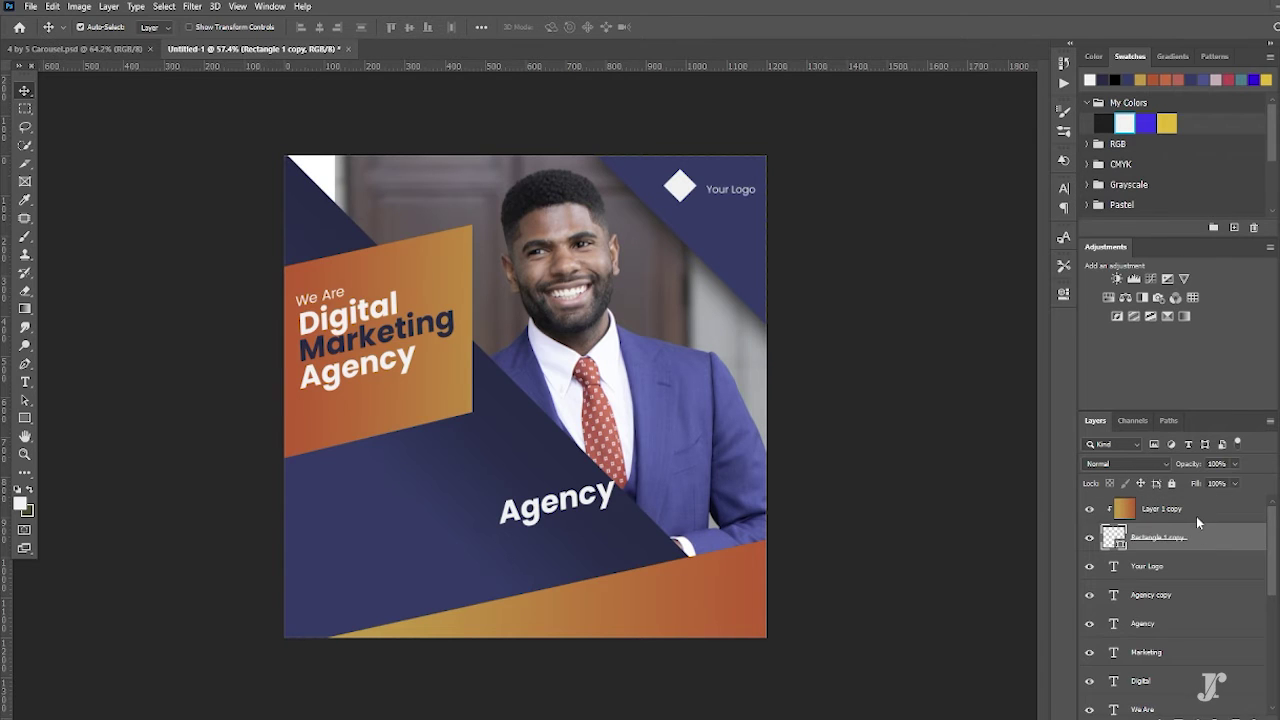
left_click(1197, 513, "shift")
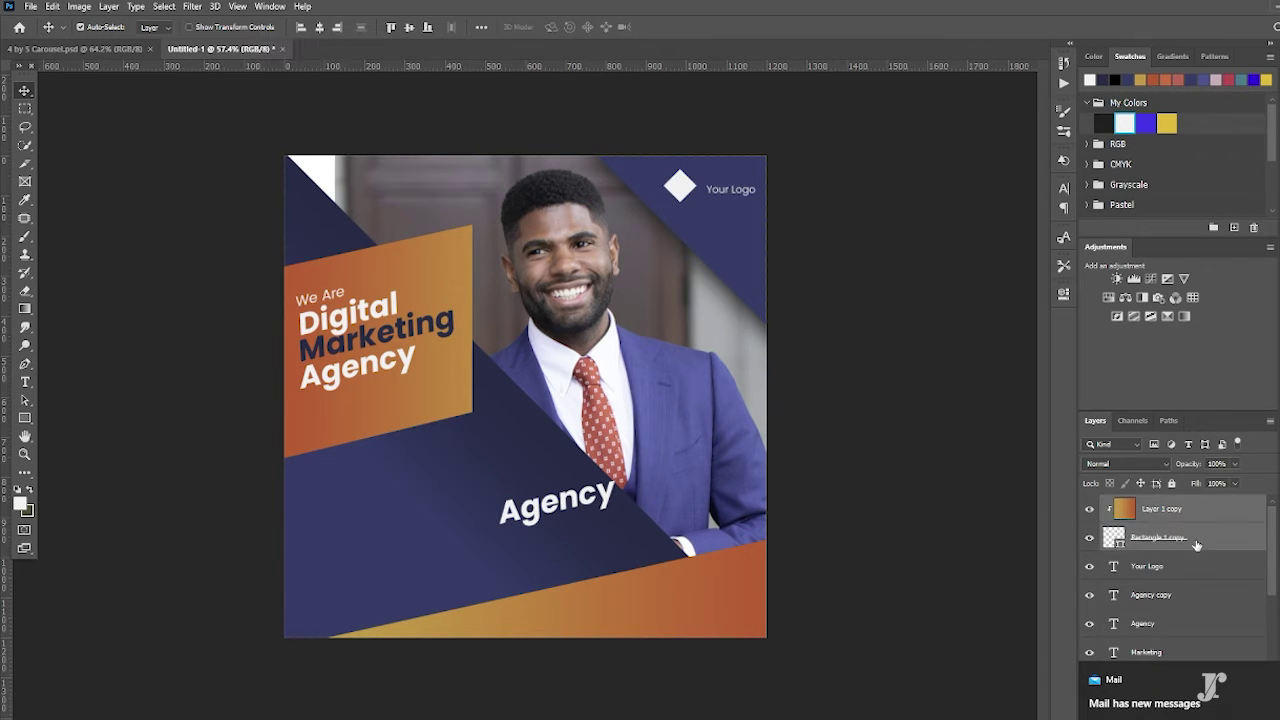
left_click_drag(1208, 540, 1226, 669)
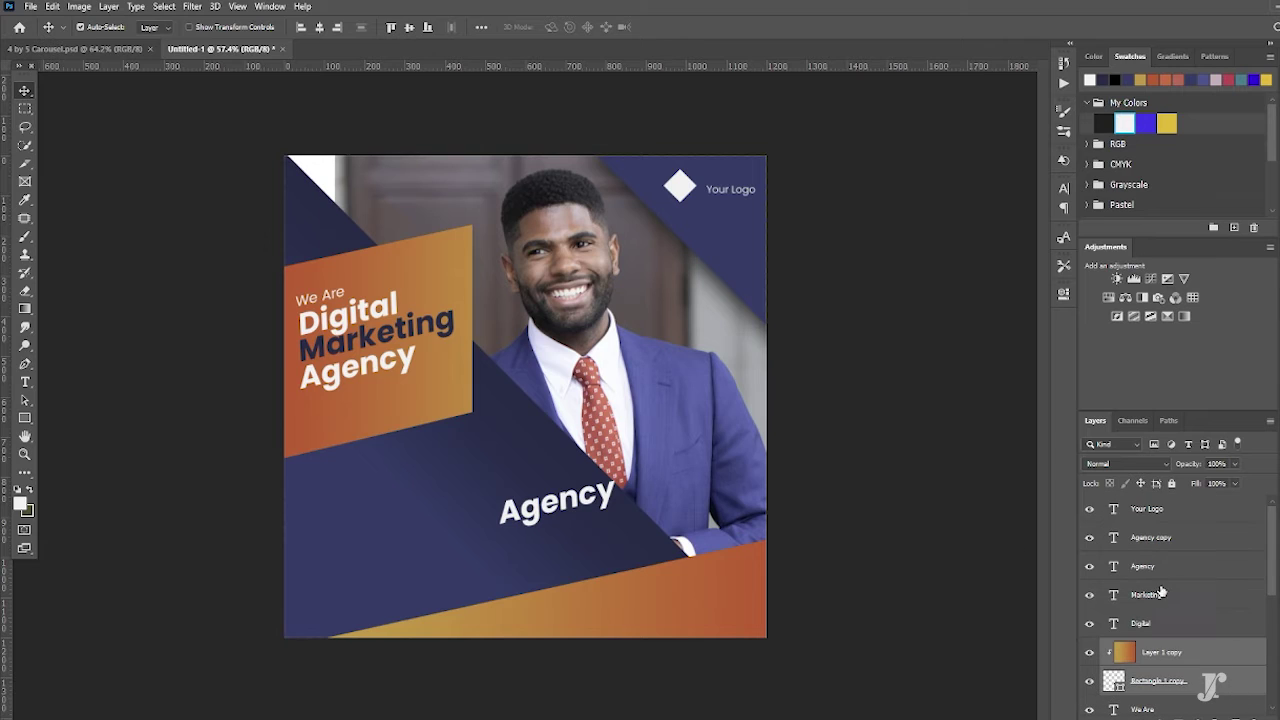
double_click(1113, 537)
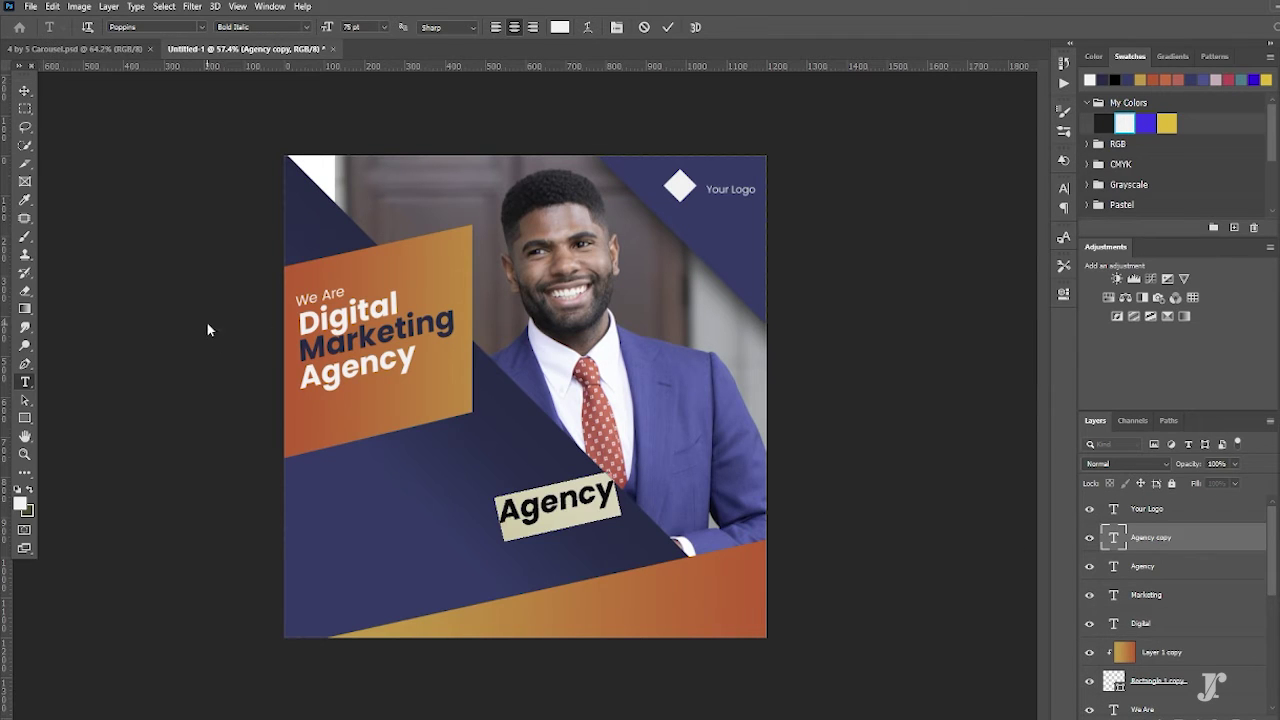
- Restyle 'Digital' in Be Vietnam with a heavy bold style
left_click(329, 307)
double_click(333, 298)
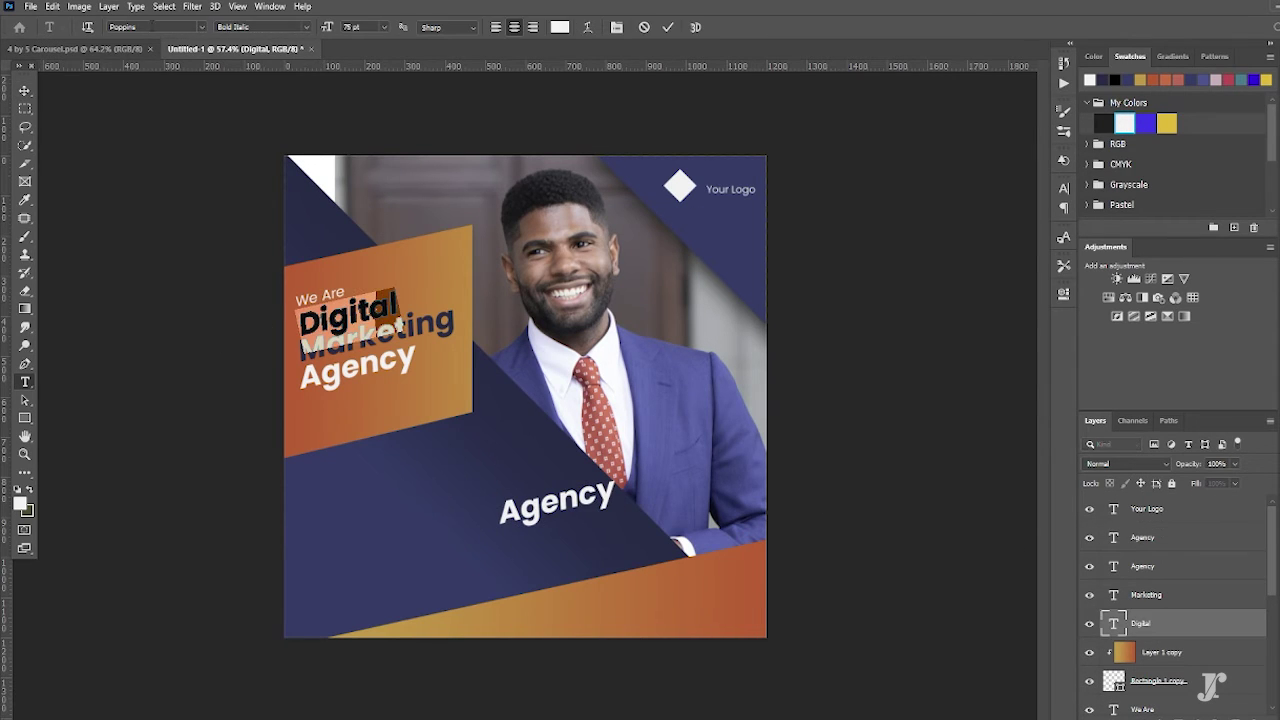
left_click(150, 27)
type("Be Vietnam")
left_click(300, 105)
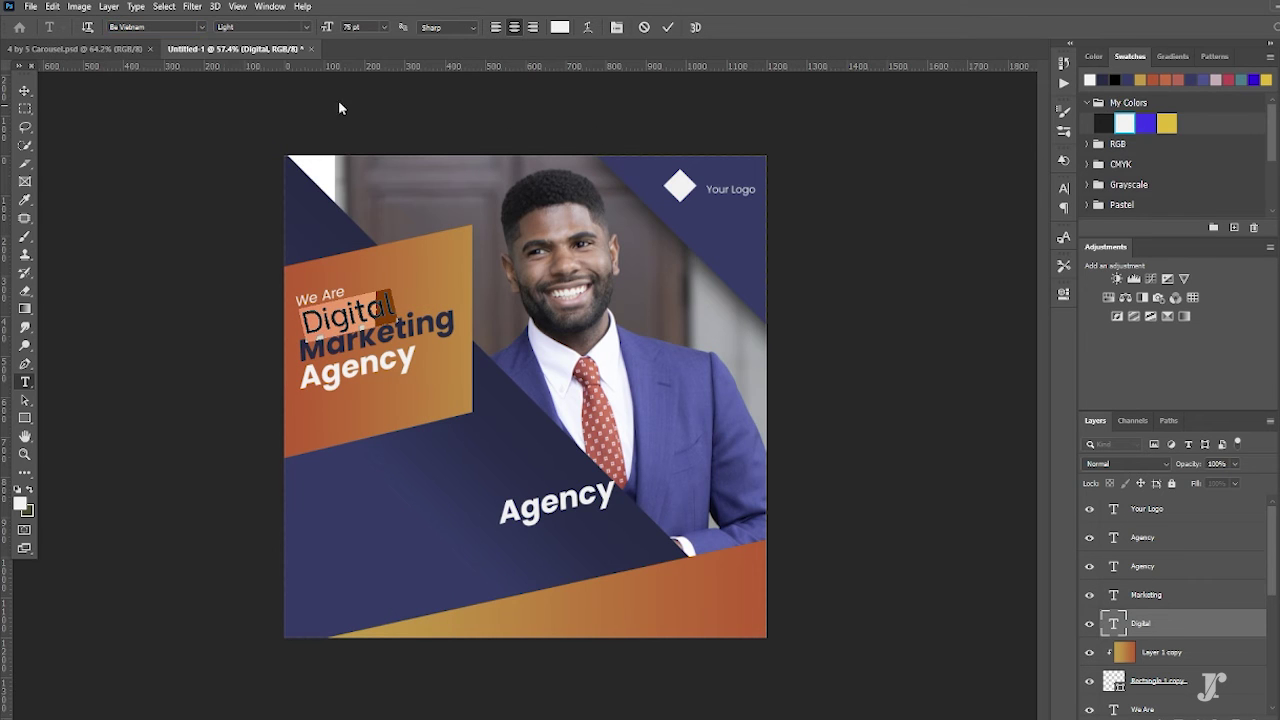
left_click(307, 27)
left_click(255, 168)
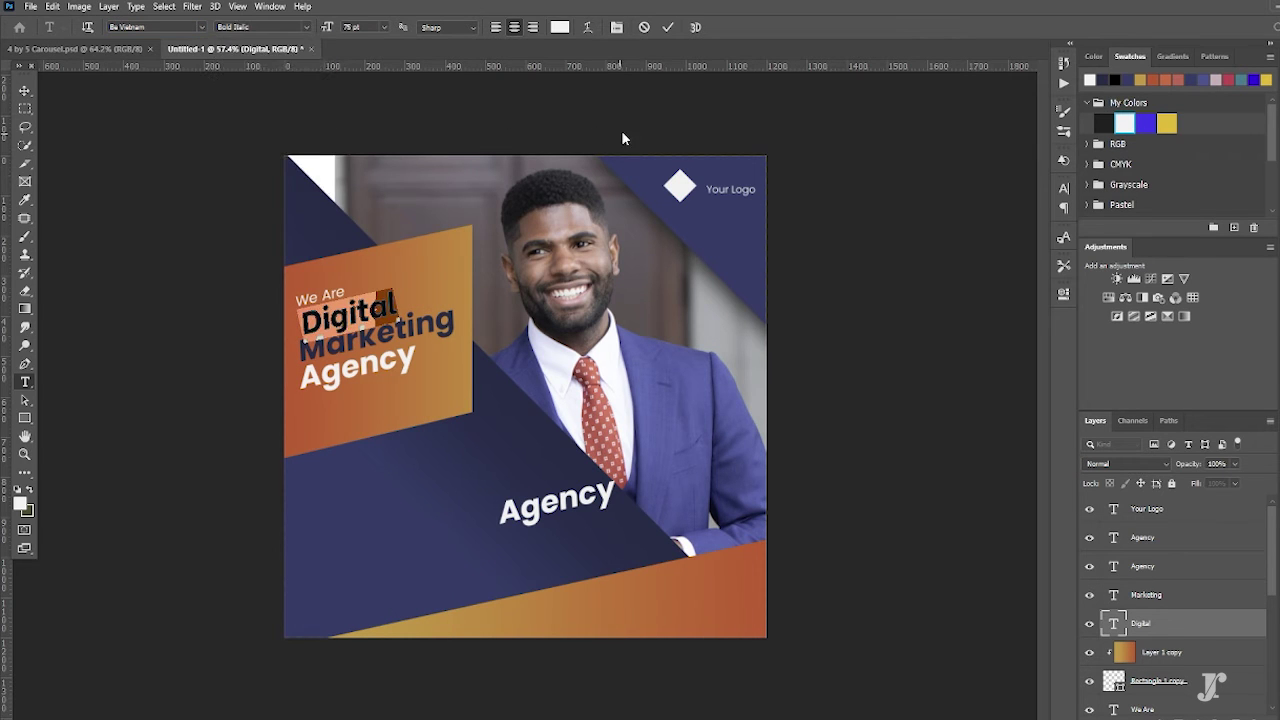
left_click(307, 27)
left_click(318, 190)
key("ctrl+Return")
- Give the 'We Are' line a light Be Vietnam weight
double_click(333, 305)
key("ctrl+0")
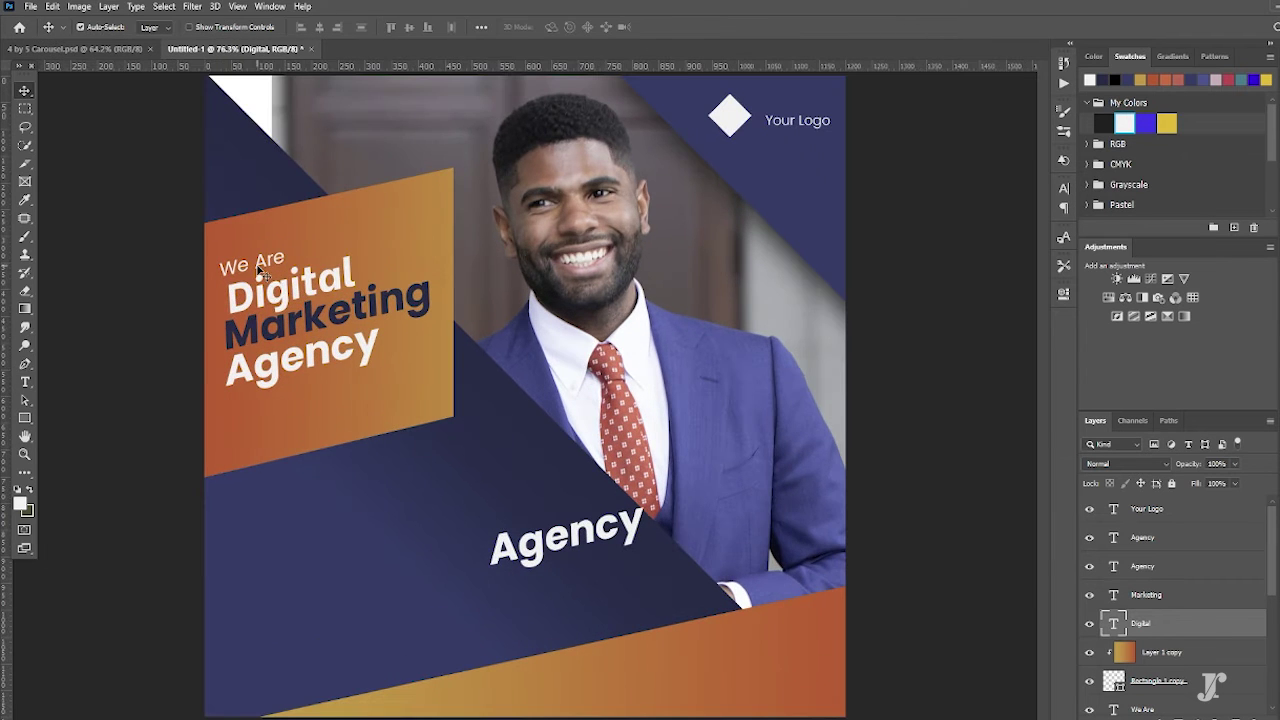
left_click(668, 27)
key("ctrl+plus")
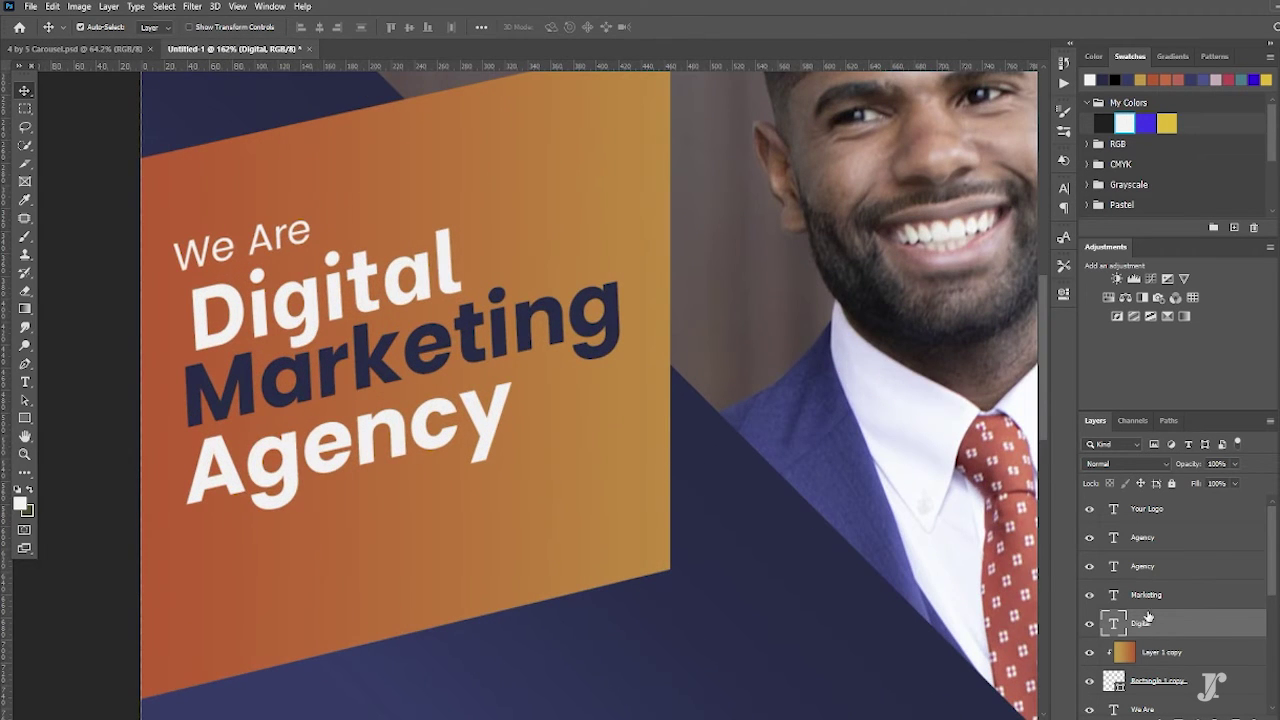
scroll(1224, 606, "down", 3)
left_click(1142, 566)
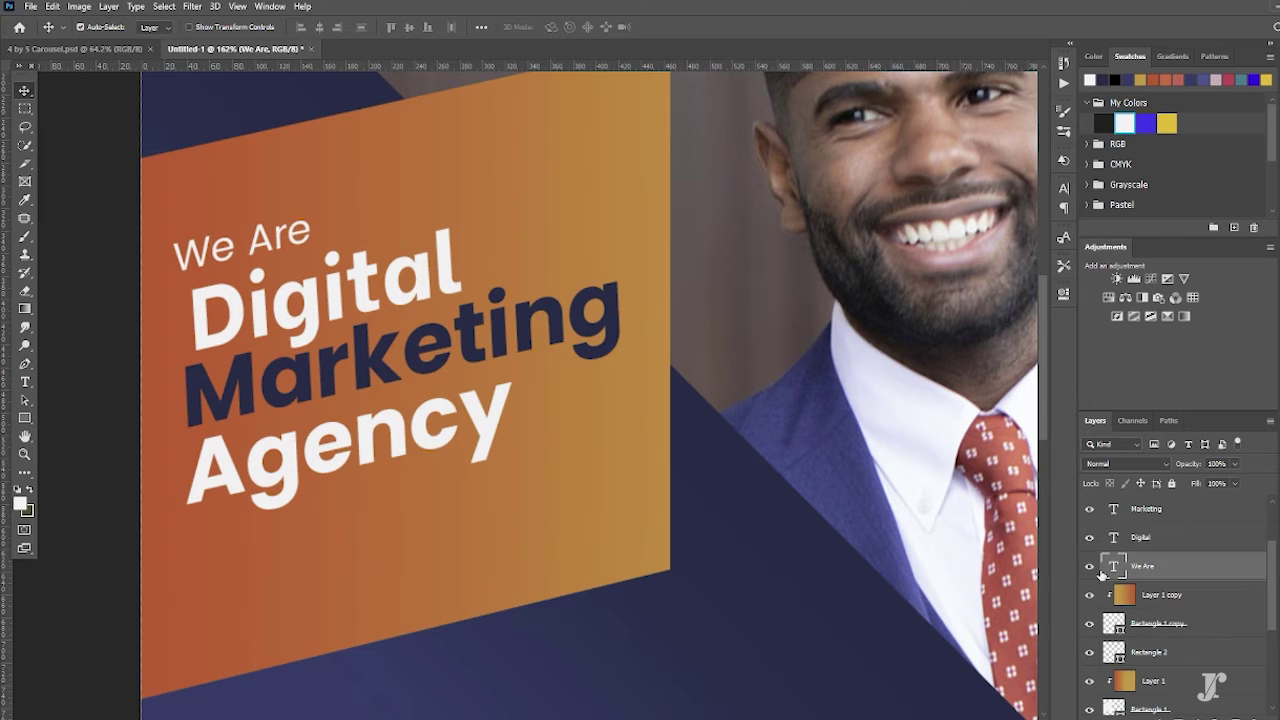
double_click(1113, 566)
left_click(202, 28)
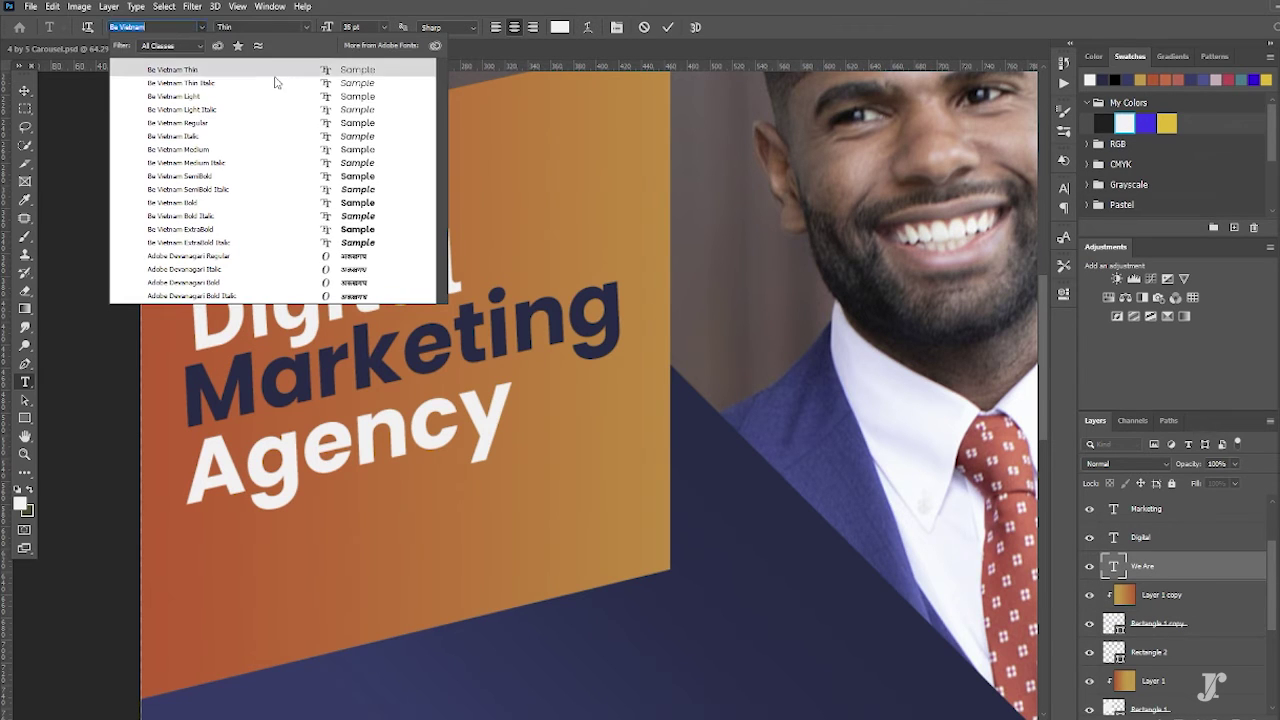
left_click(287, 96)
- Set 'Agency' to Be Vietnam Bold Italic
left_click(668, 27)
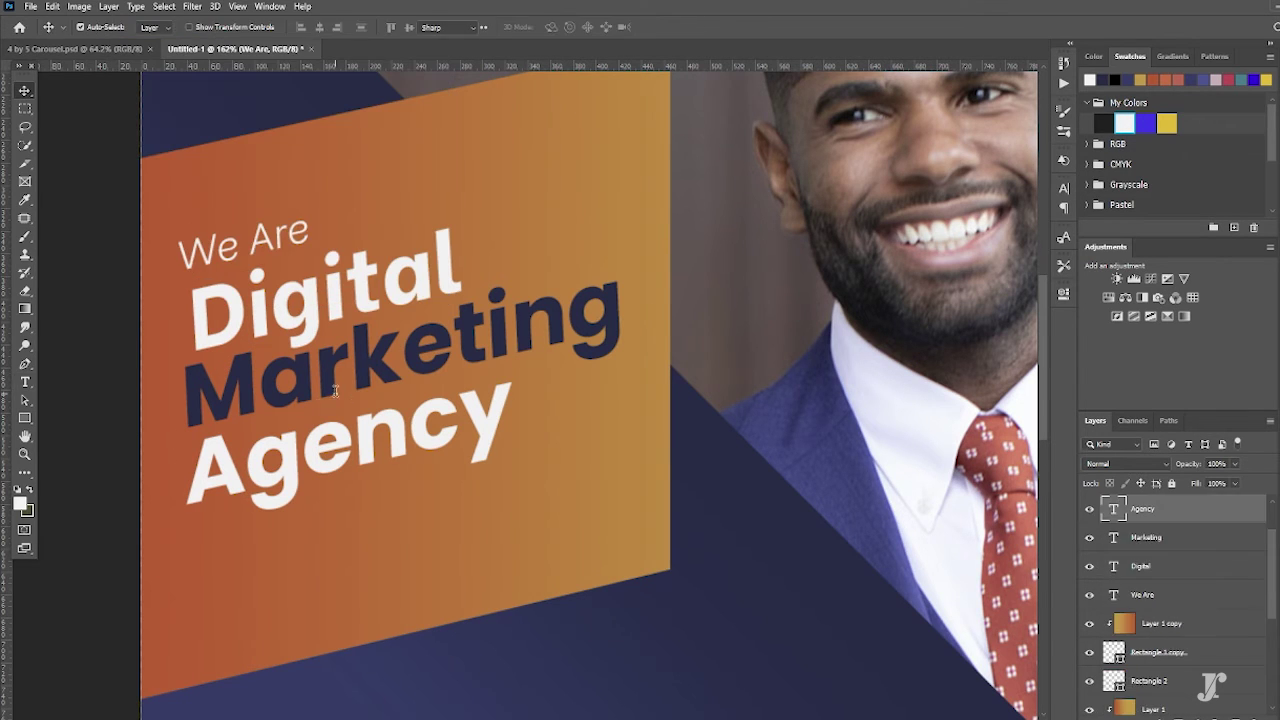
left_click(202, 27)
left_click(257, 97)
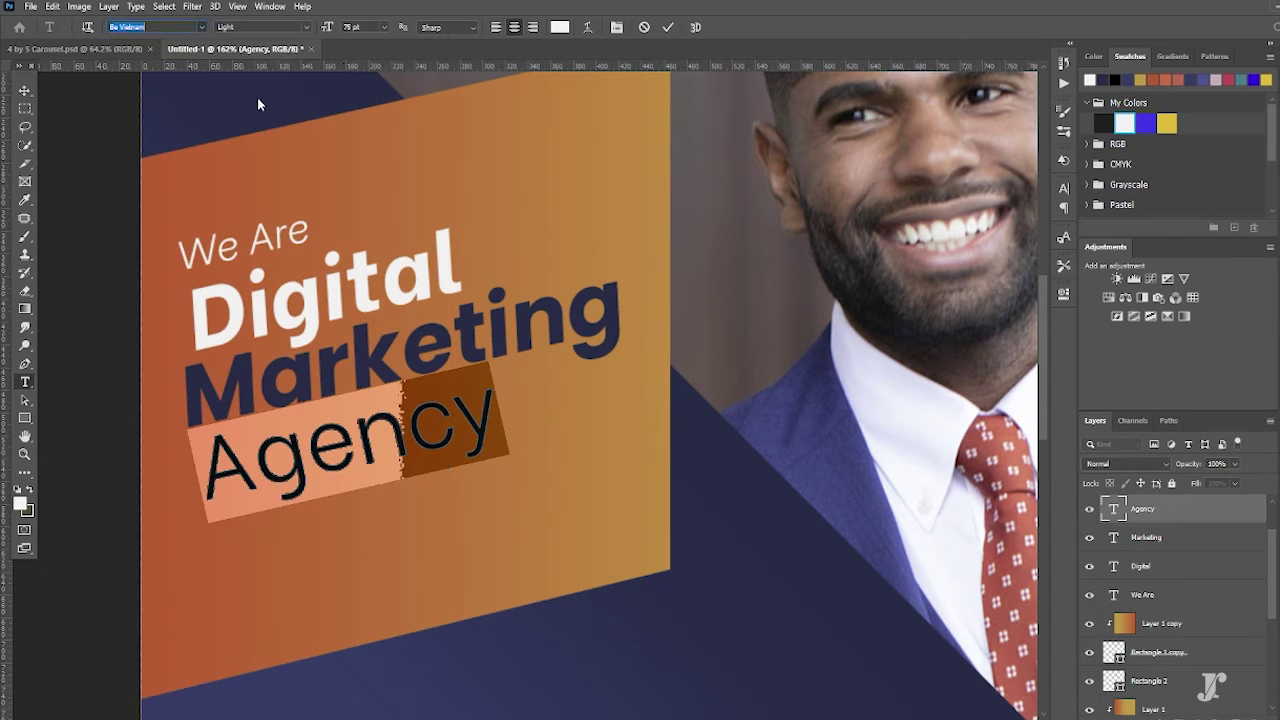
left_click(304, 27)
left_click(255, 186)
left_click(668, 27)
key("v")
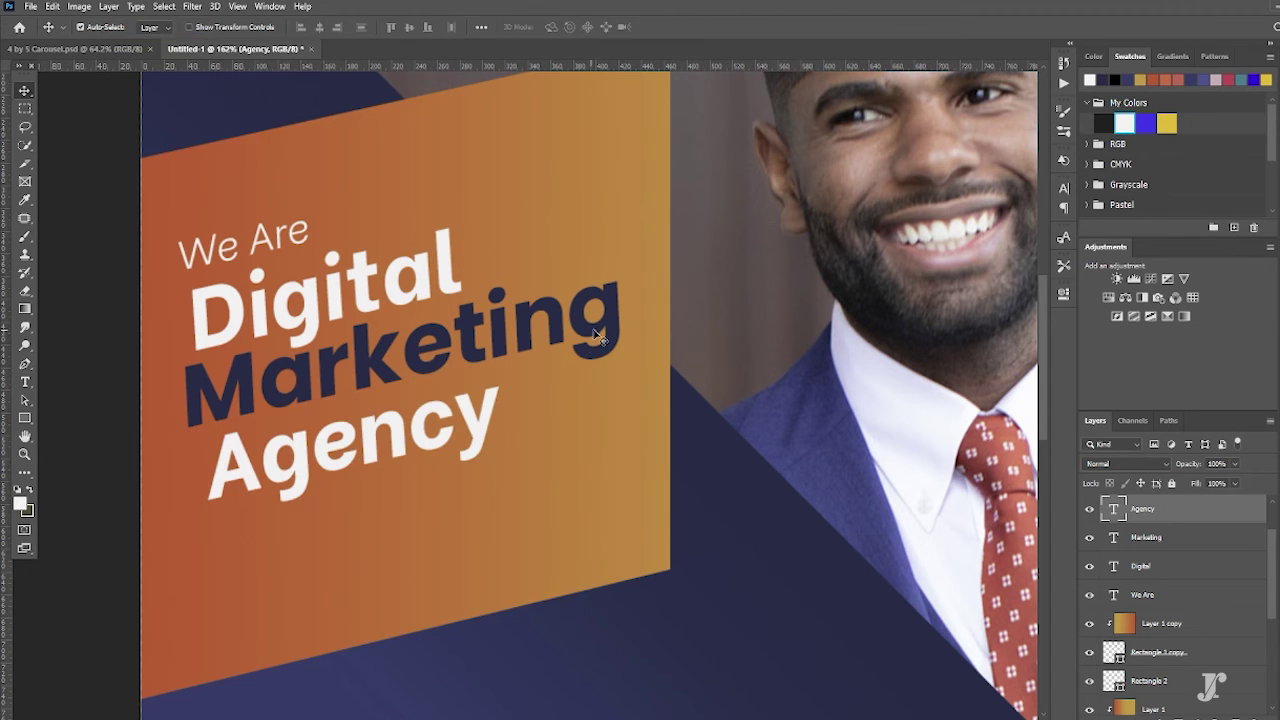
- Apply an extra-bold font style to 'Marketing'
left_click(1095, 537)
double_click(1113, 537)
left_click(202, 27)
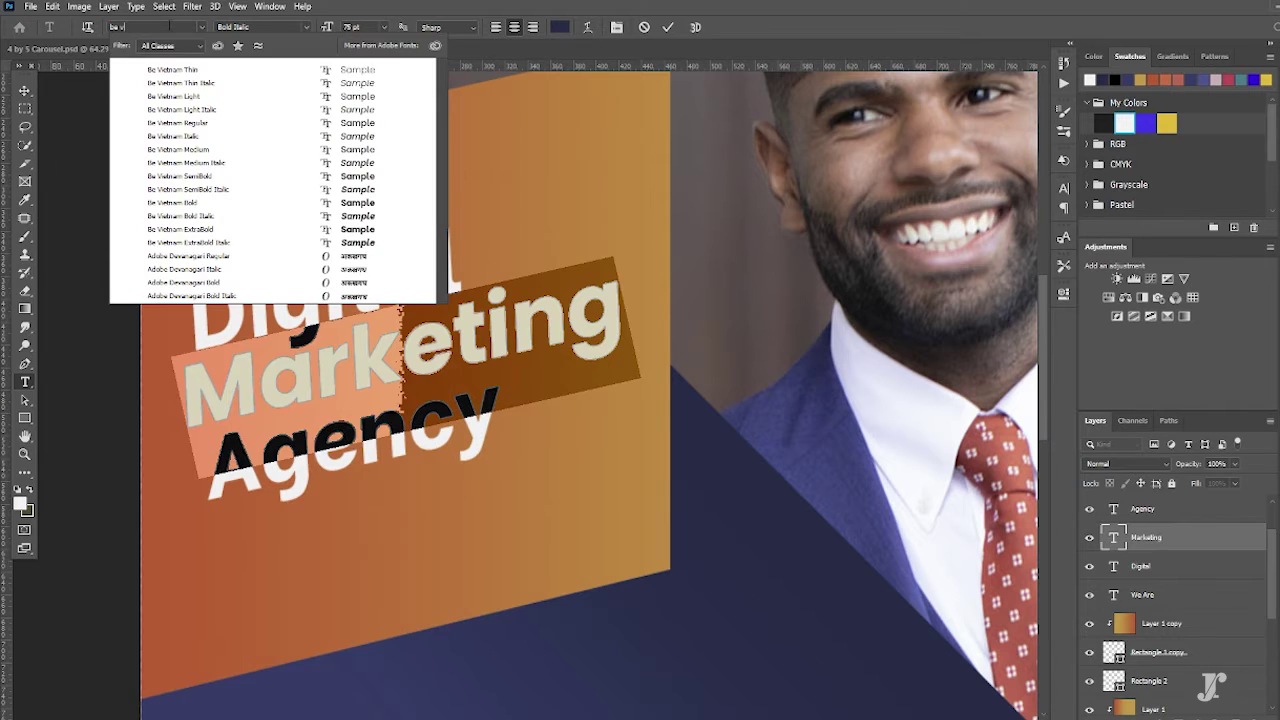
left_click(359, 229)
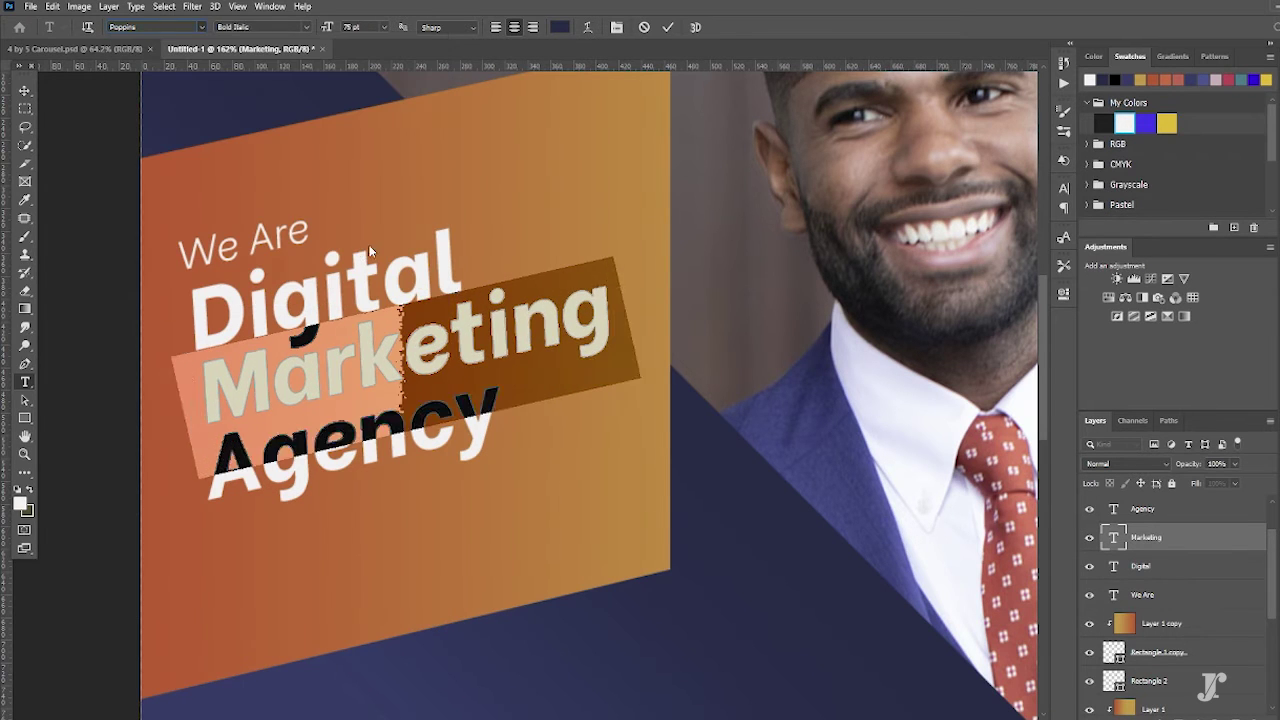
left_click(668, 27)
key("v")
scroll(590, 343, "down", 3)
- Centre the headline lines horizontally and delete the stray lower 'Agency' text
left_click(1180, 594)
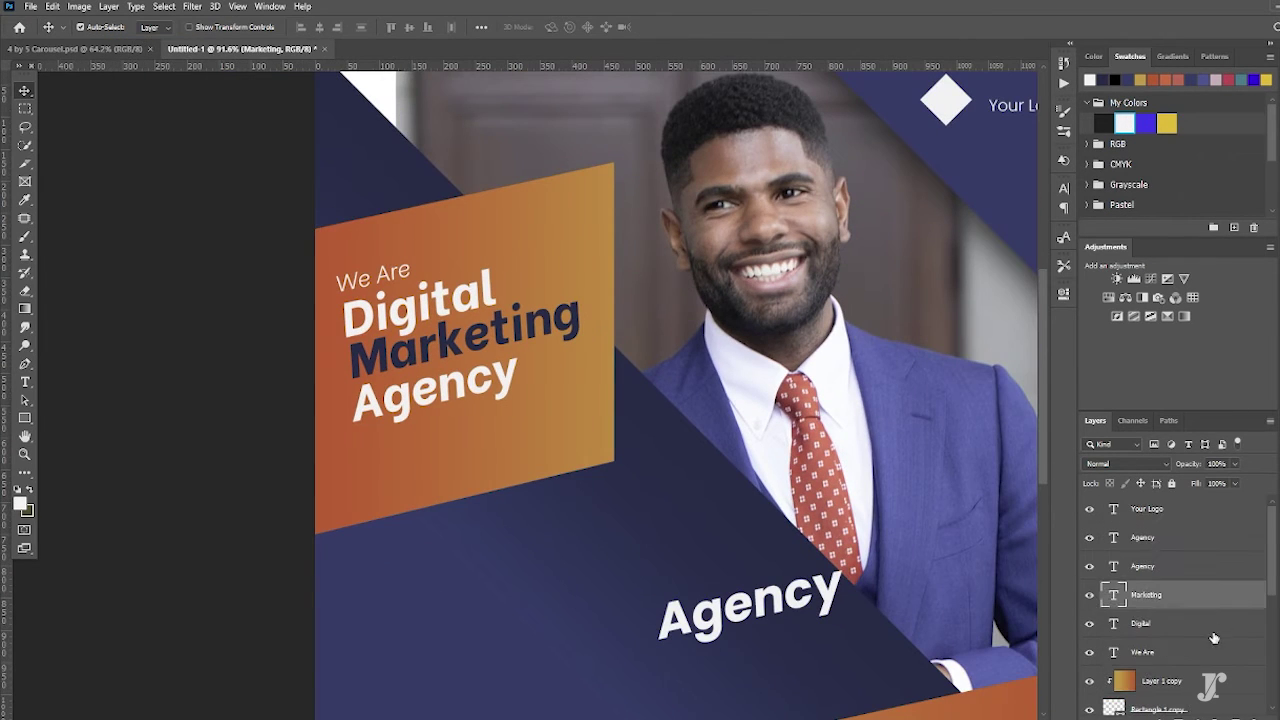
scroll(1192, 575, "up", 2)
left_click(1188, 548, "shift")
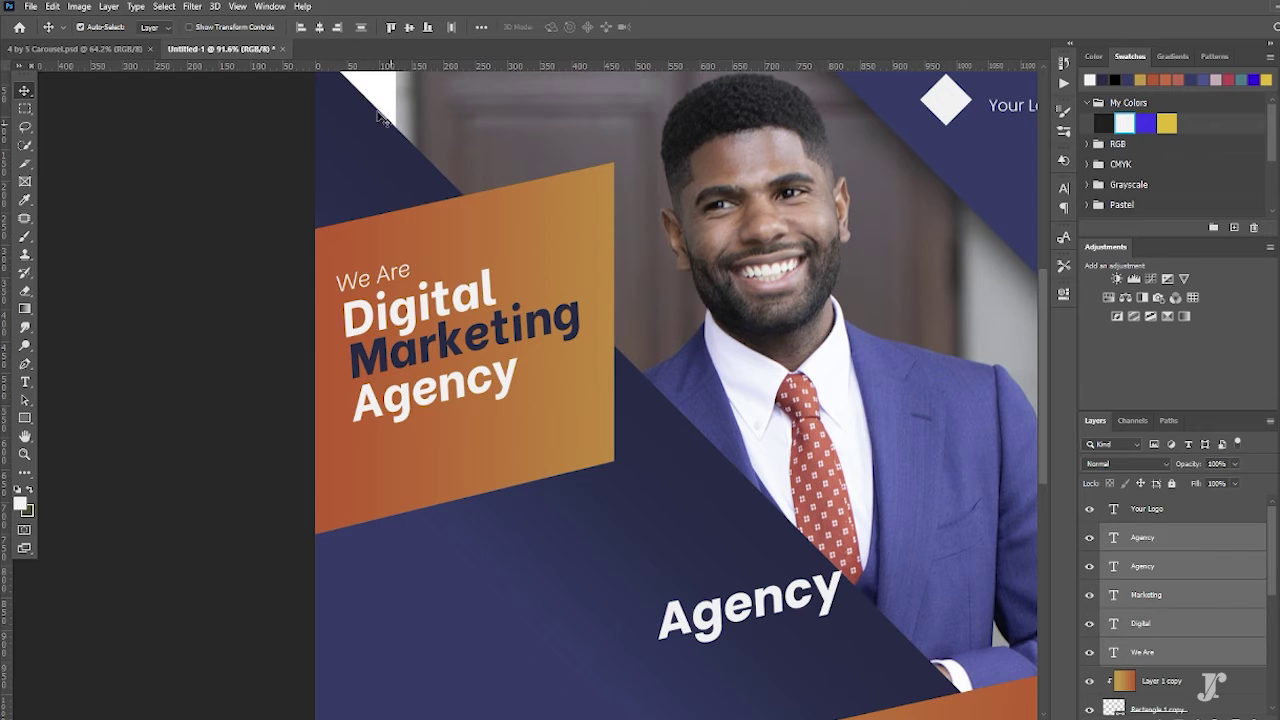
left_click(301, 27)
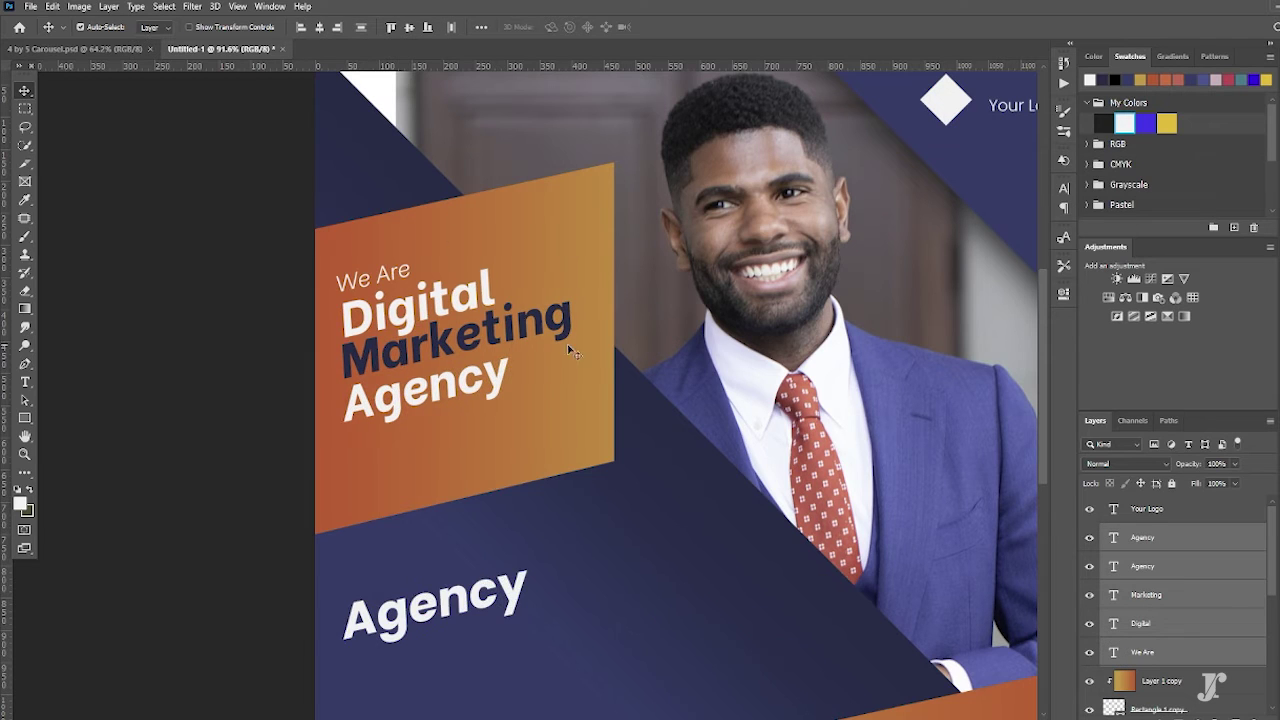
left_click(319, 27)
left_click(481, 28)
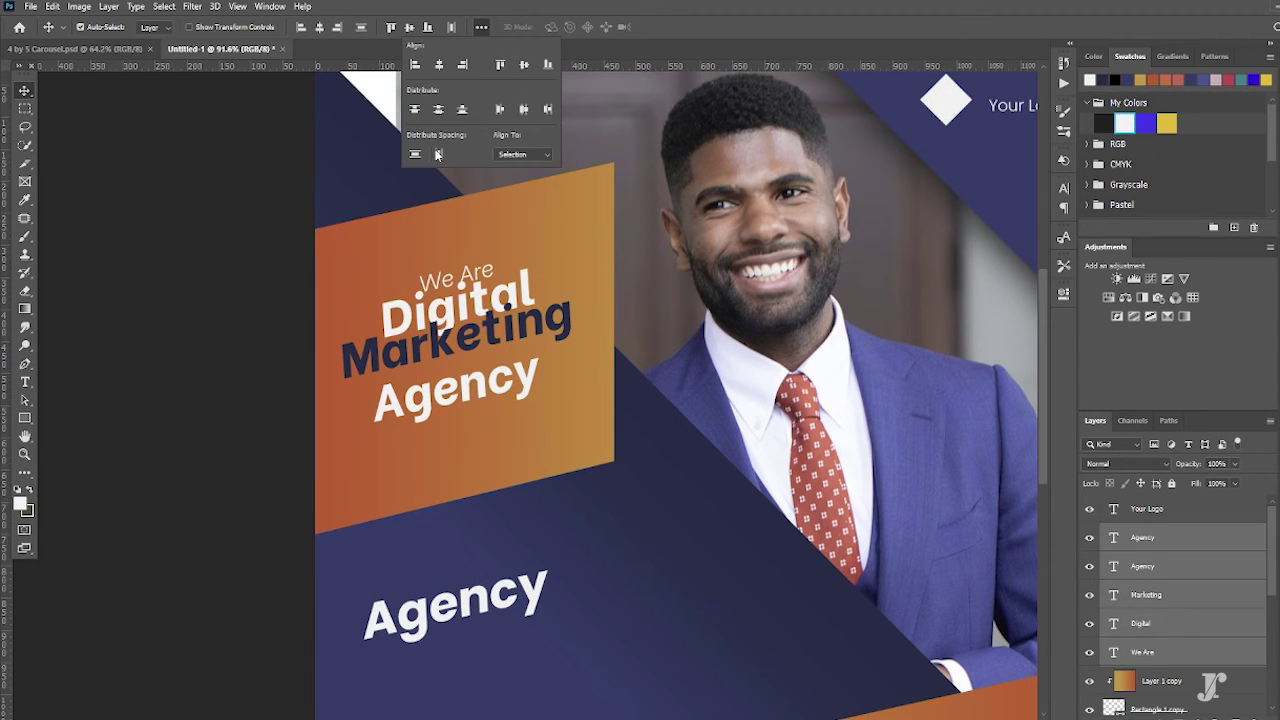
left_click(437, 154)
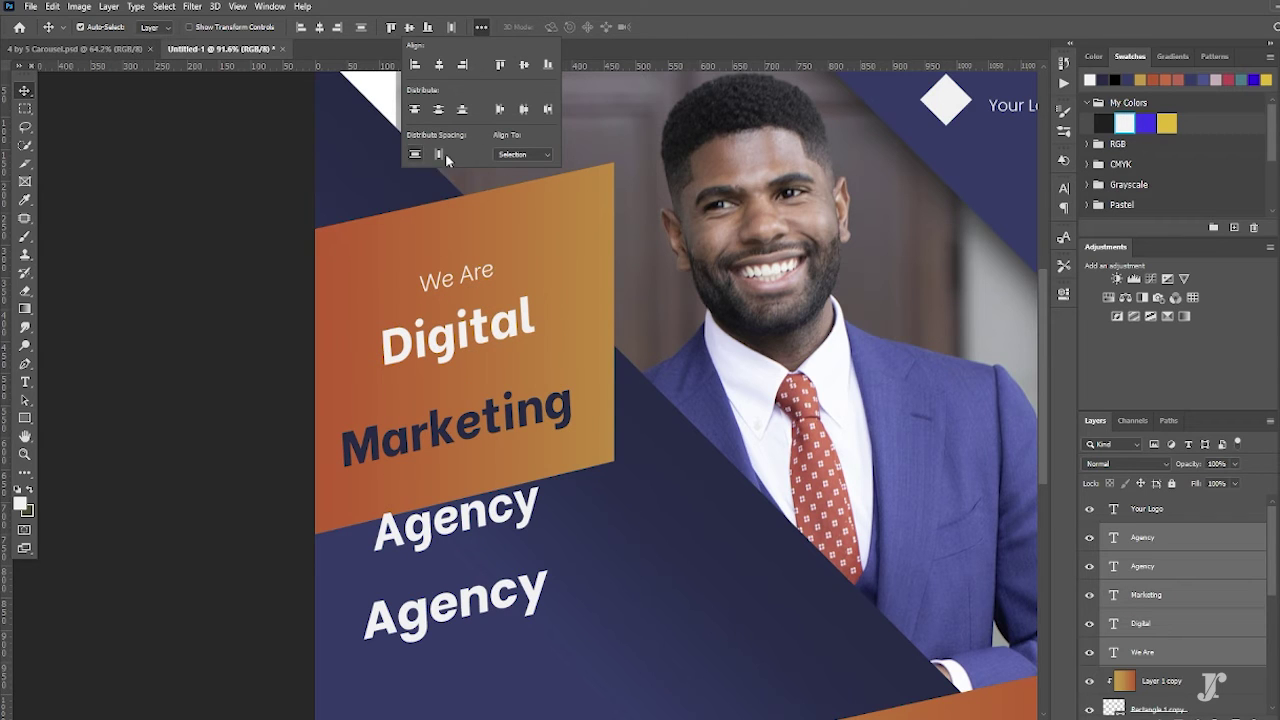
left_click(510, 176)
left_click(438, 154)
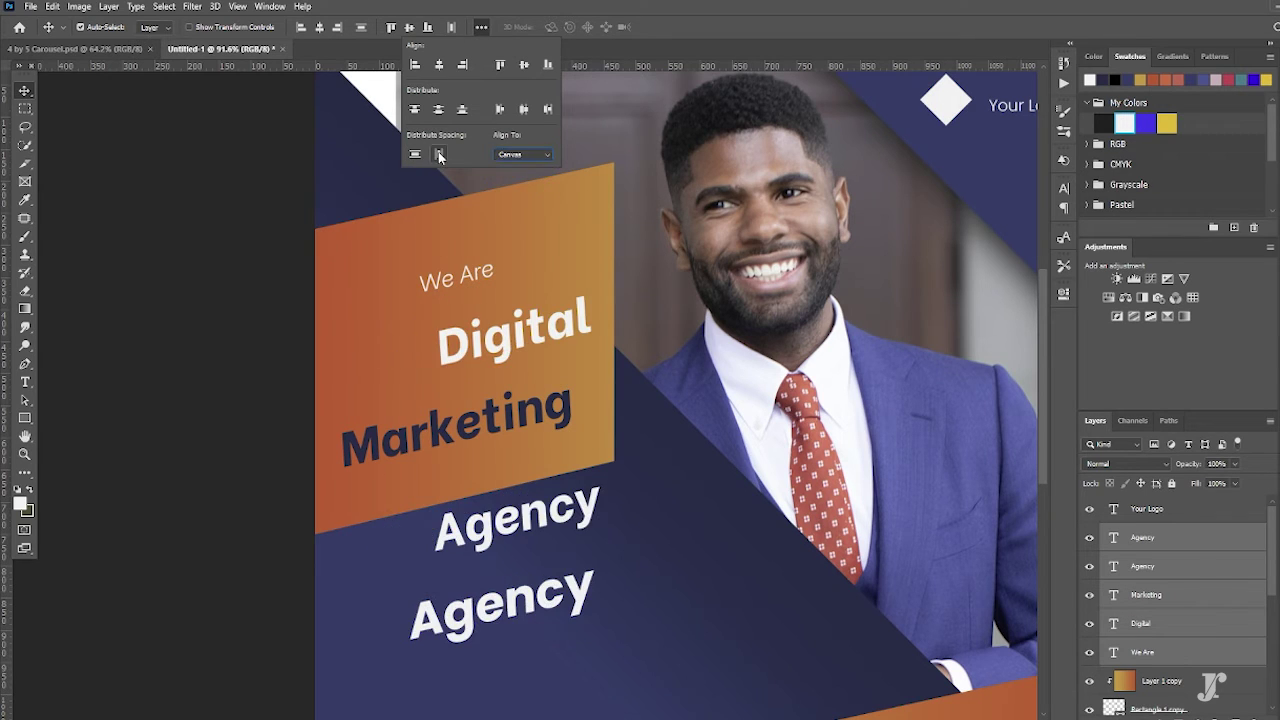
key("ctrl+z")
left_click(508, 580)
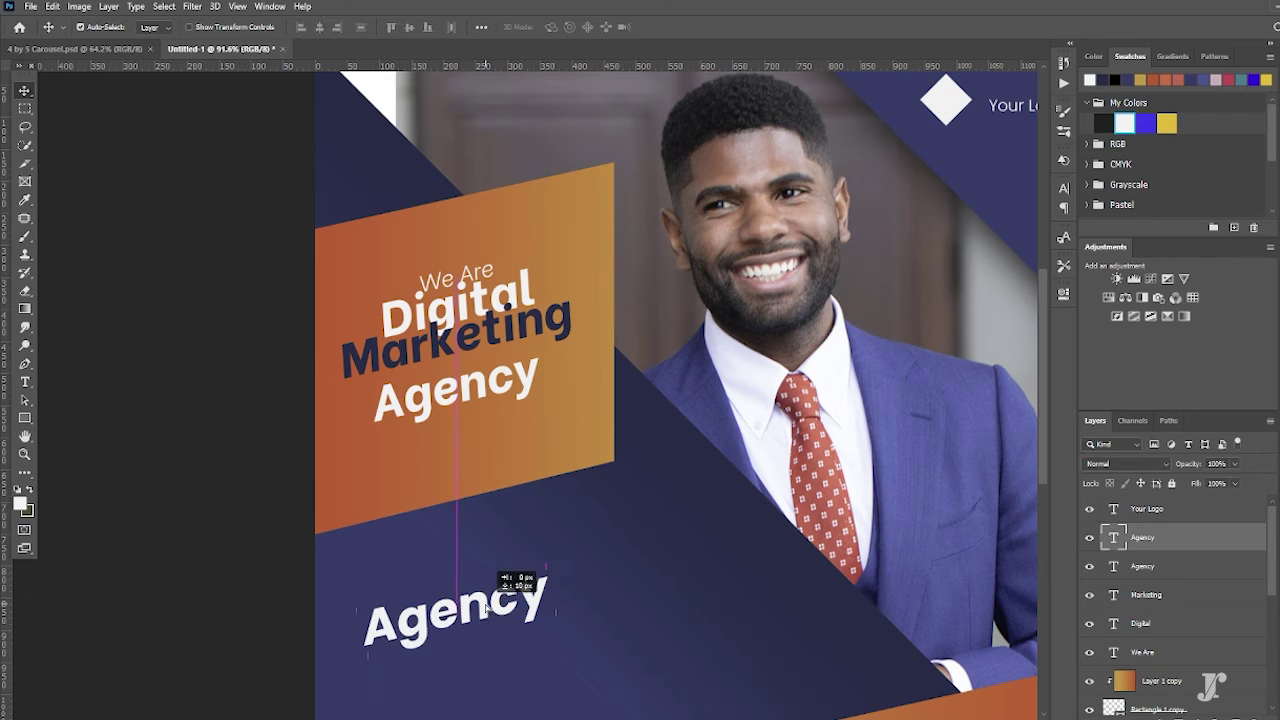
key("Delete")
- Align the four headline lines to the selection, evenly distributed and horizontally centred
left_click(1199, 624, "shift")
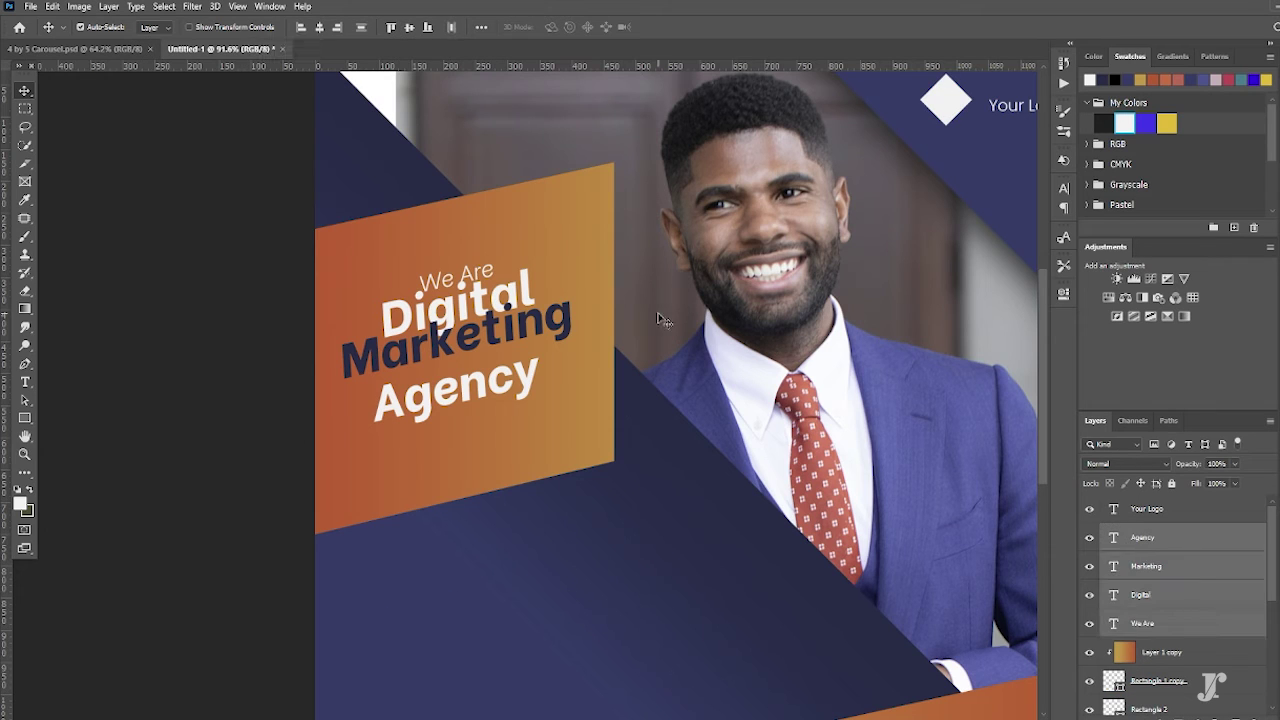
left_click(481, 28)
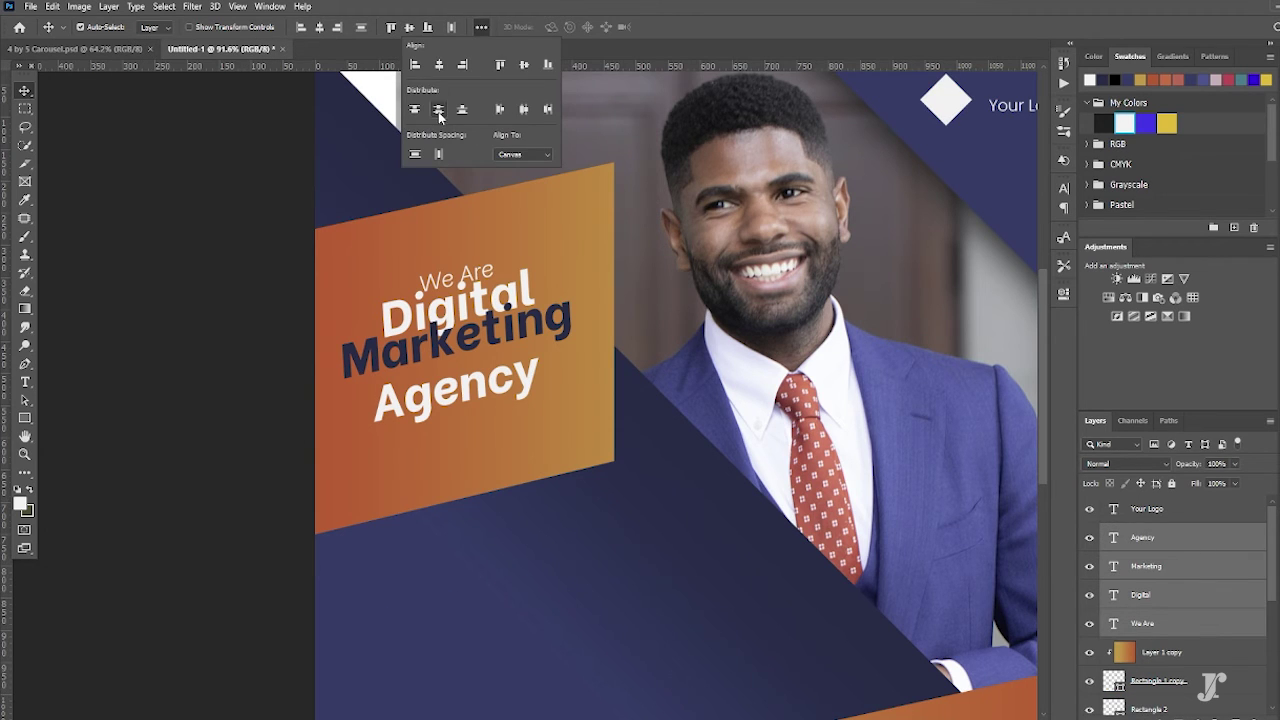
left_click(439, 110)
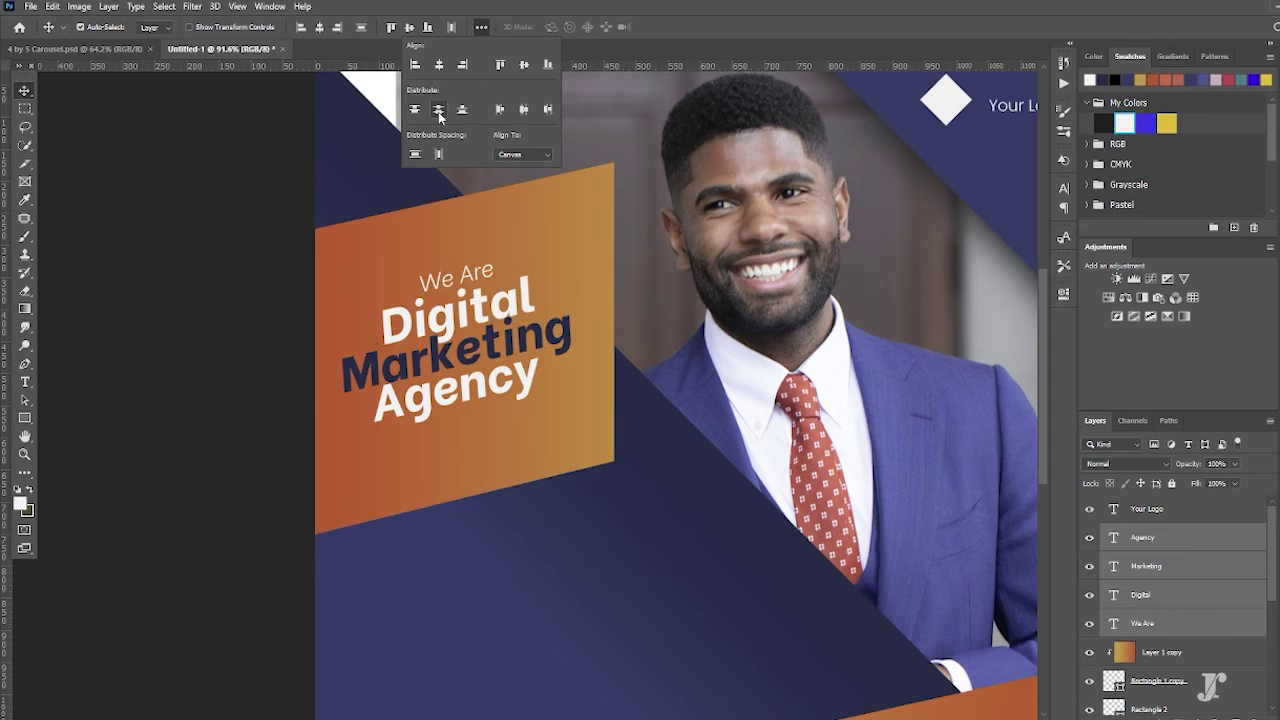
left_click(522, 155)
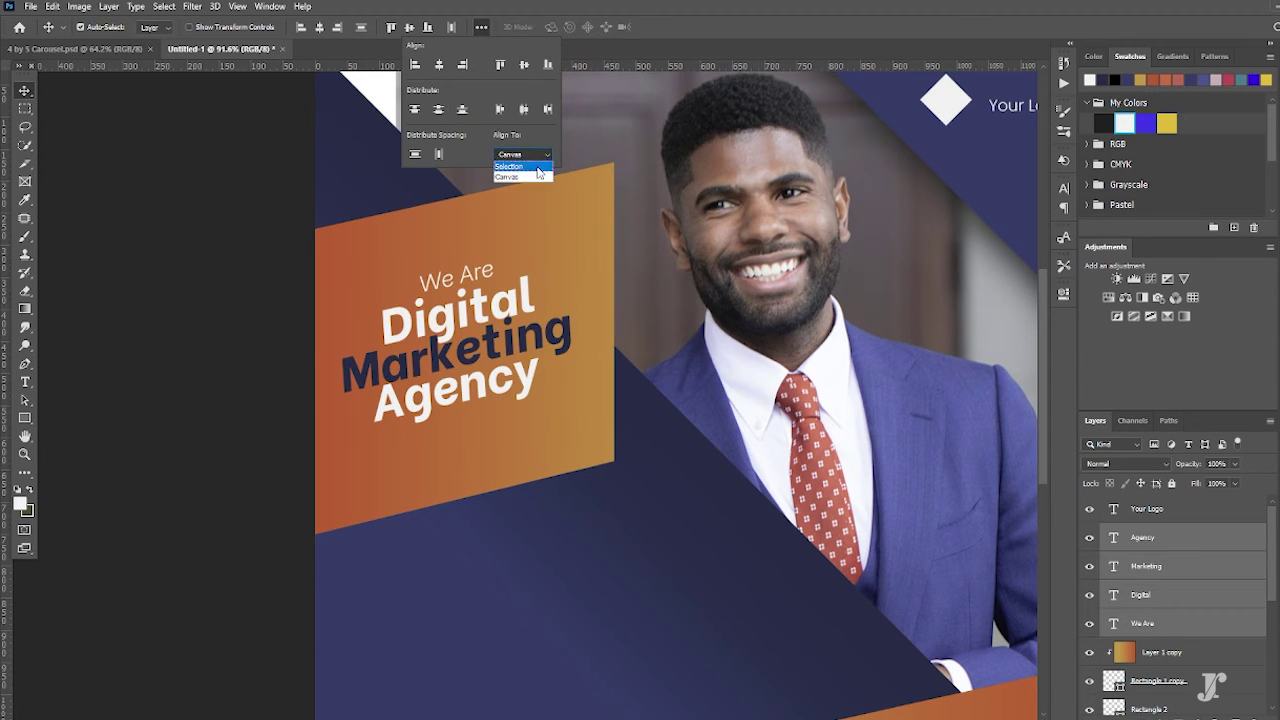
left_click(524, 64)
key("ctrl+z")
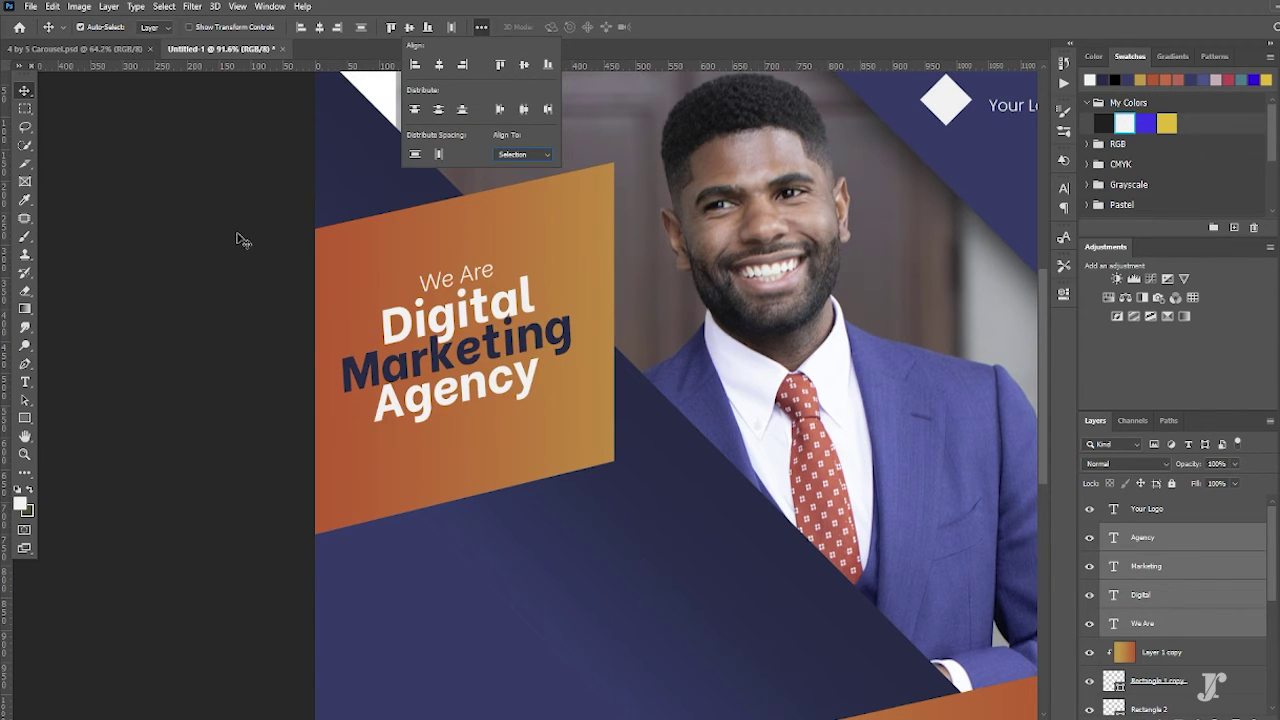
left_click(414, 64)
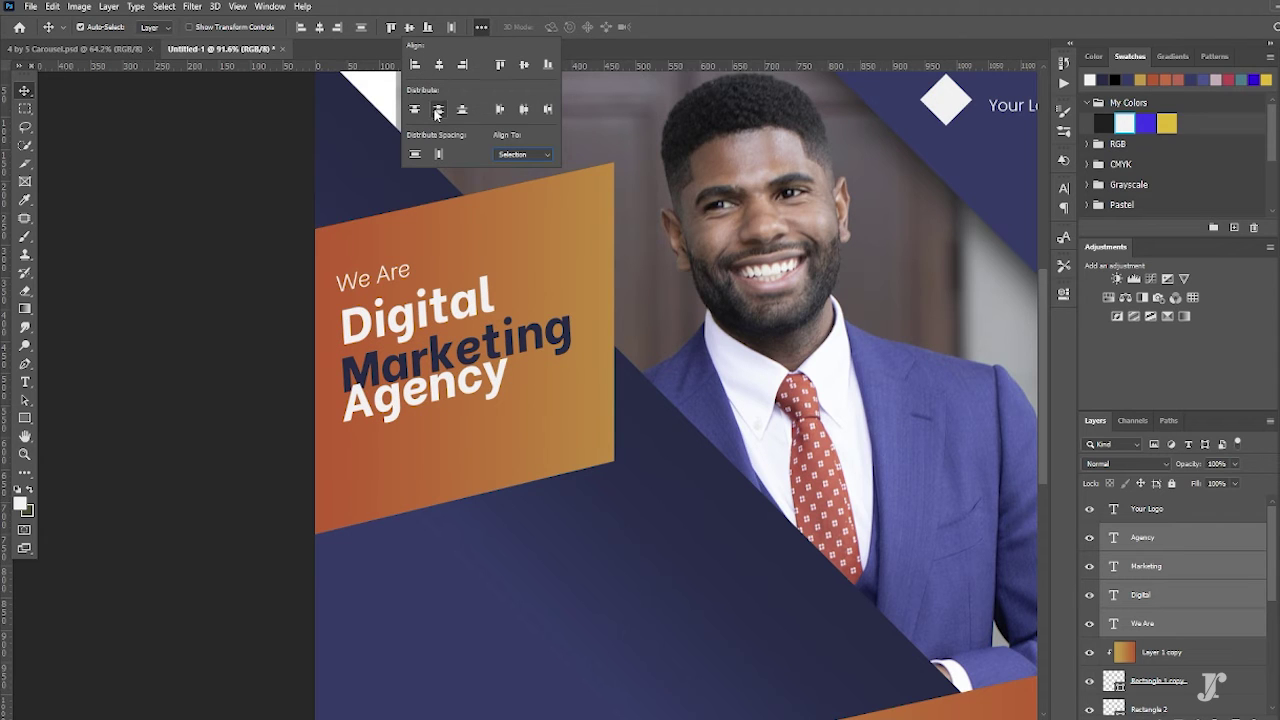
left_click(462, 110)
left_click(438, 64)
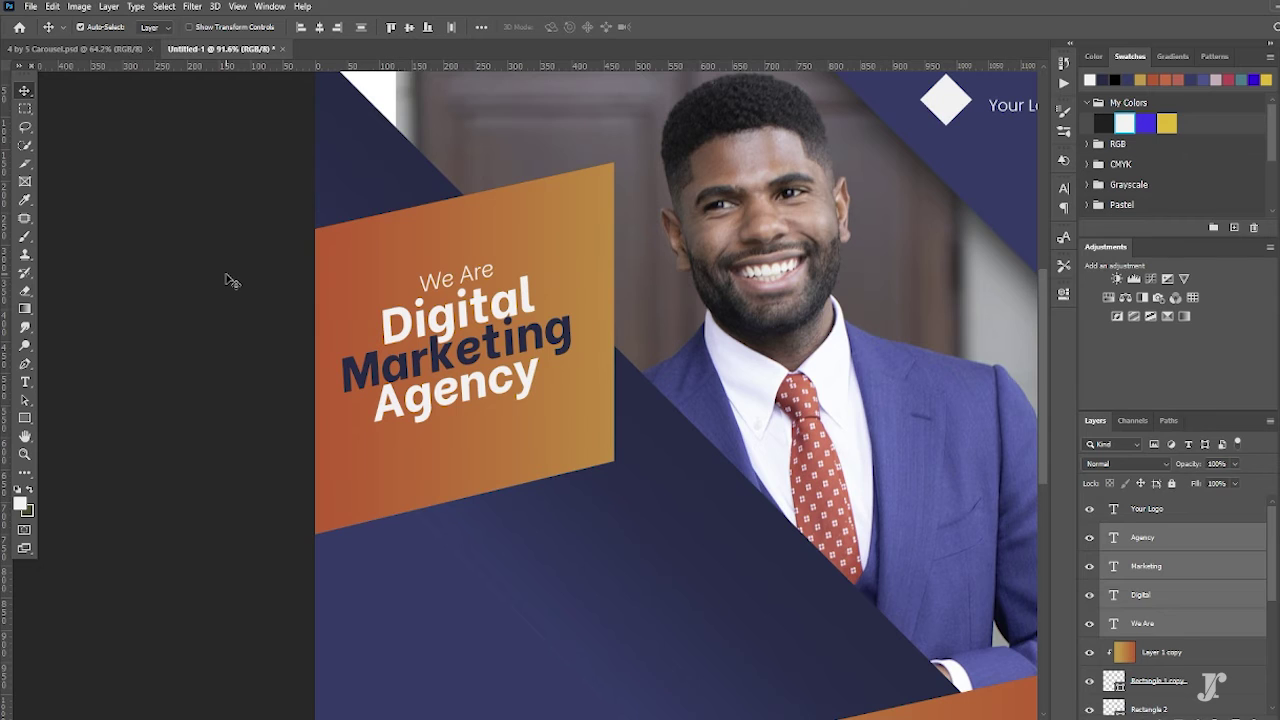
scroll(230, 281, "down", 5)
scroll(240, 200, "right", 3)
- Remove the duplicate 'Agency' text dragged onto the lower band
left_click_drag(250, 110, 690, 478)
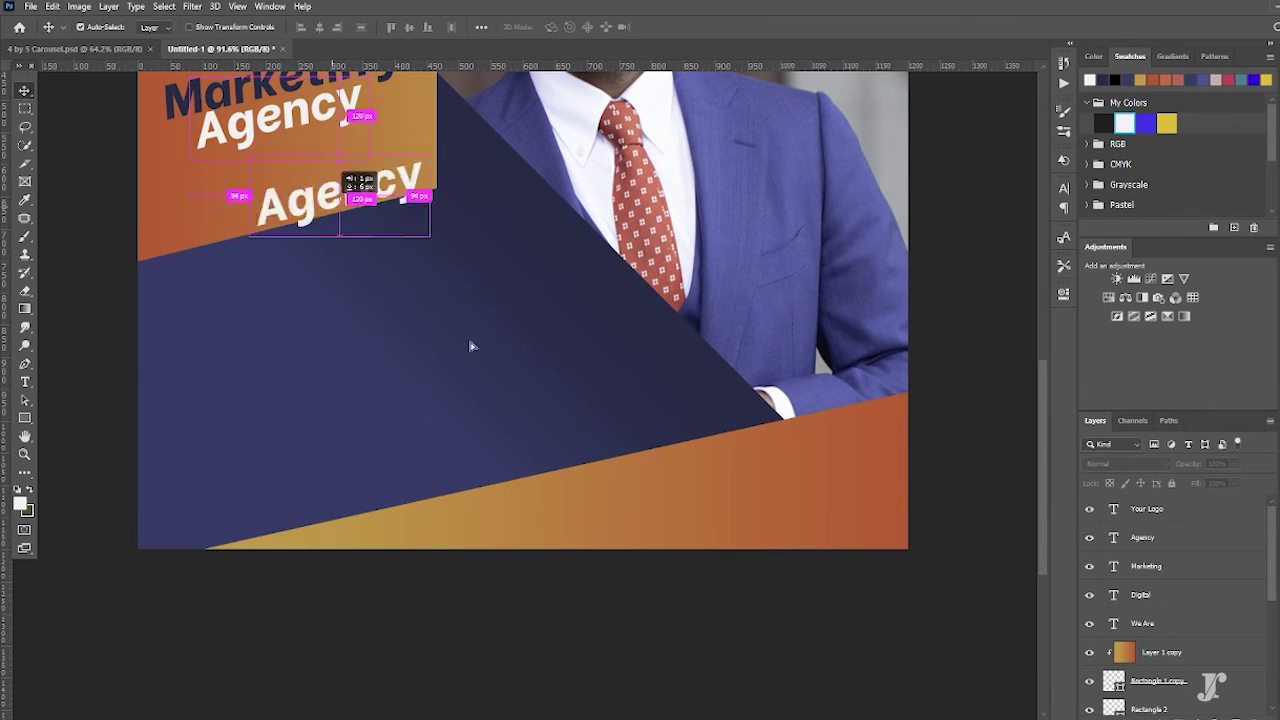
double_click(695, 480)
left_click(668, 27)
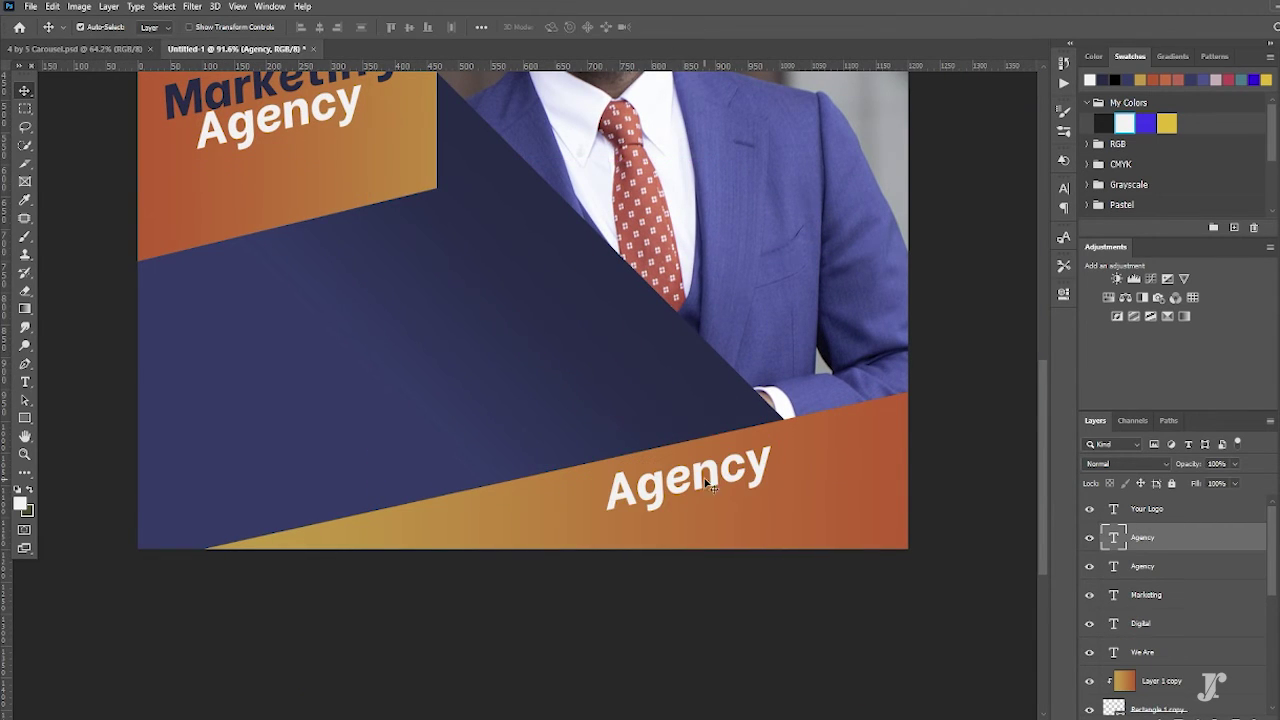
key("Delete")
- Type 'Grow your / Business with us!' on the bottom orange band with tighter leading
left_click(648, 472)
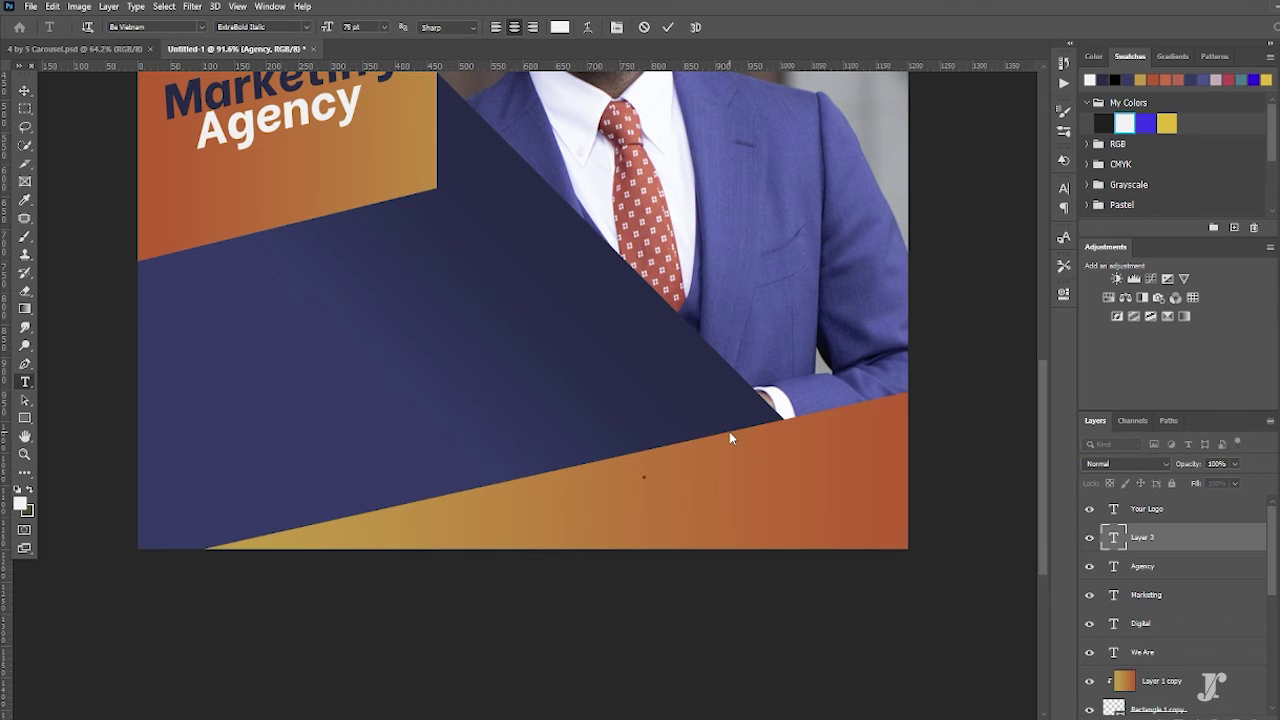
type("Grow your Business")
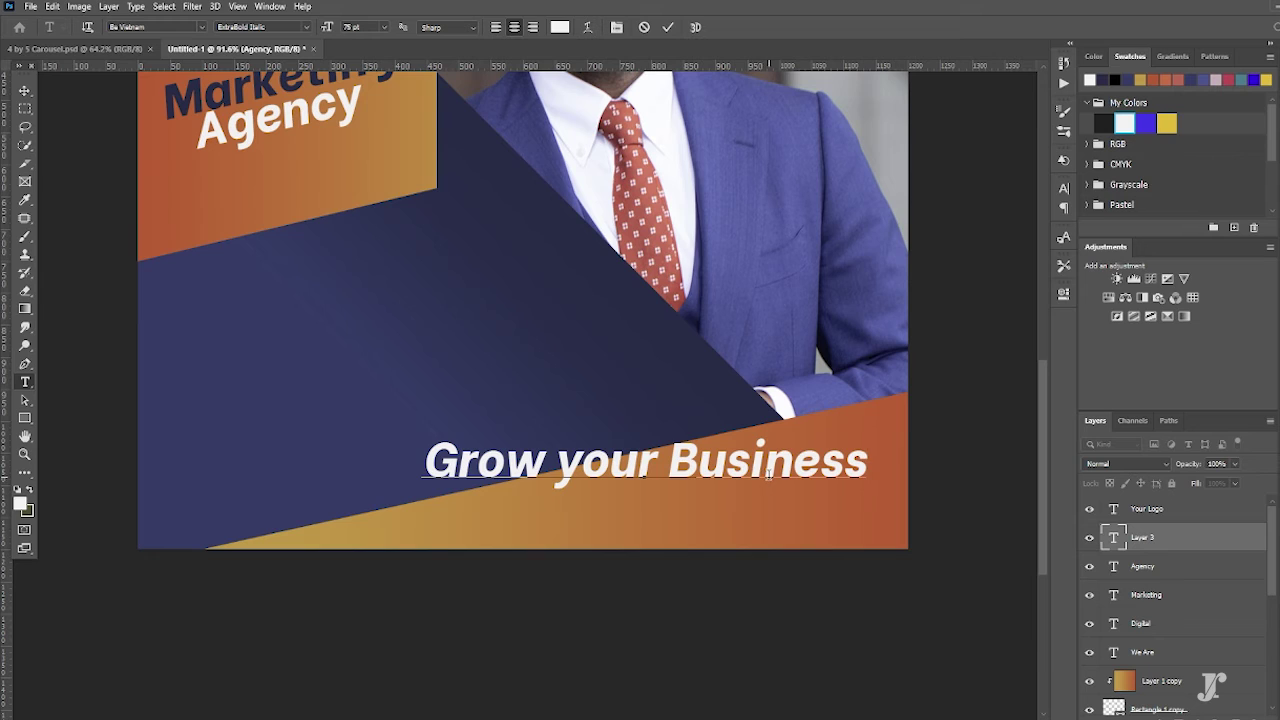
left_click_drag(672, 463, 882, 472)
key("BackSpace")
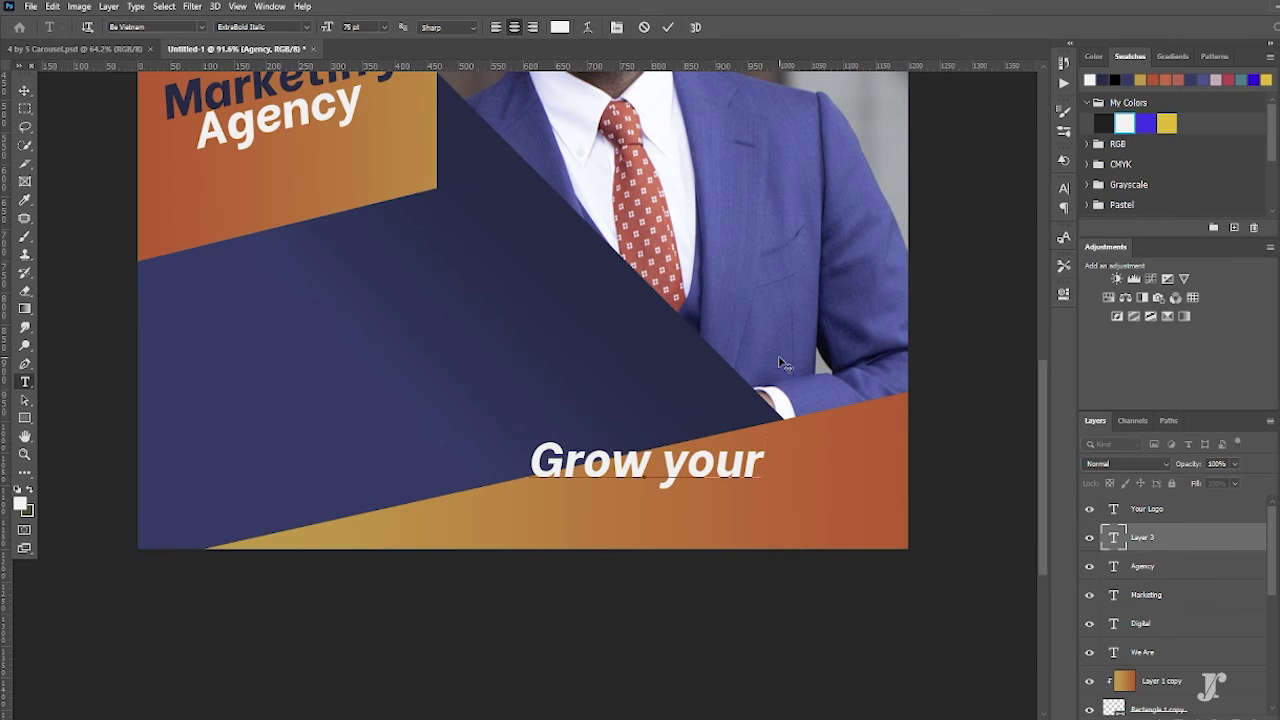
type("Business")
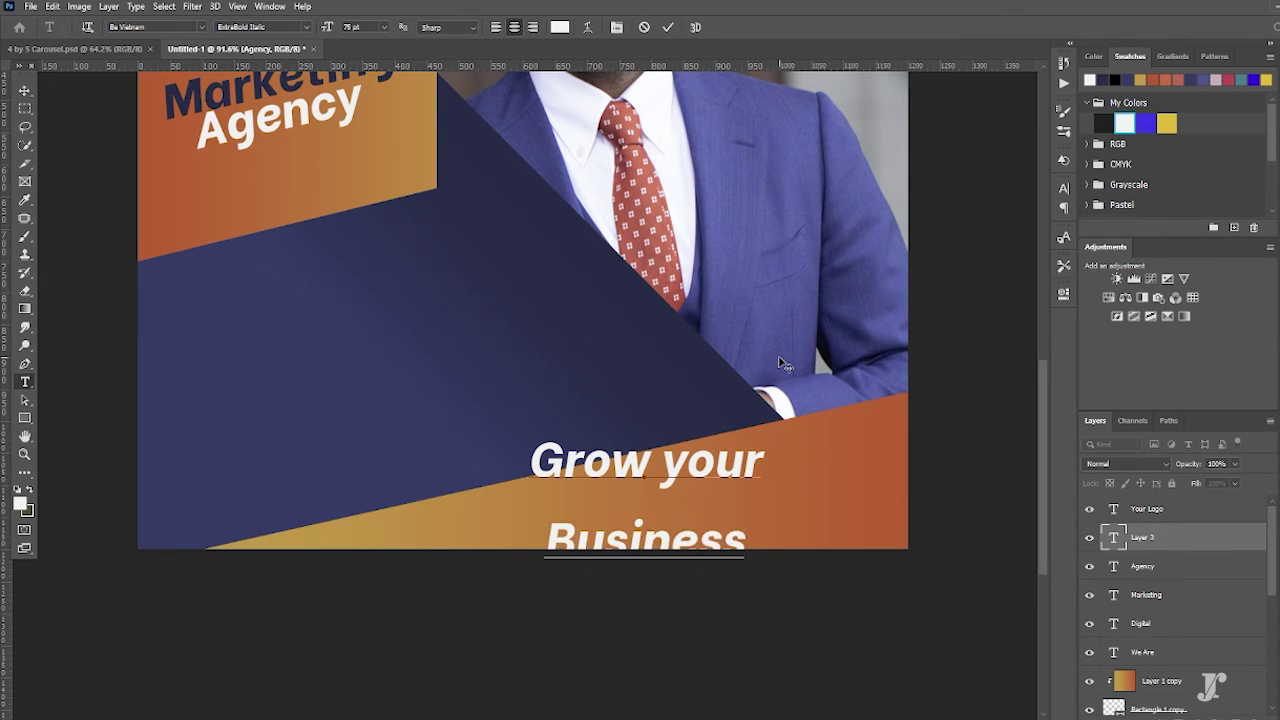
type(" with us!")
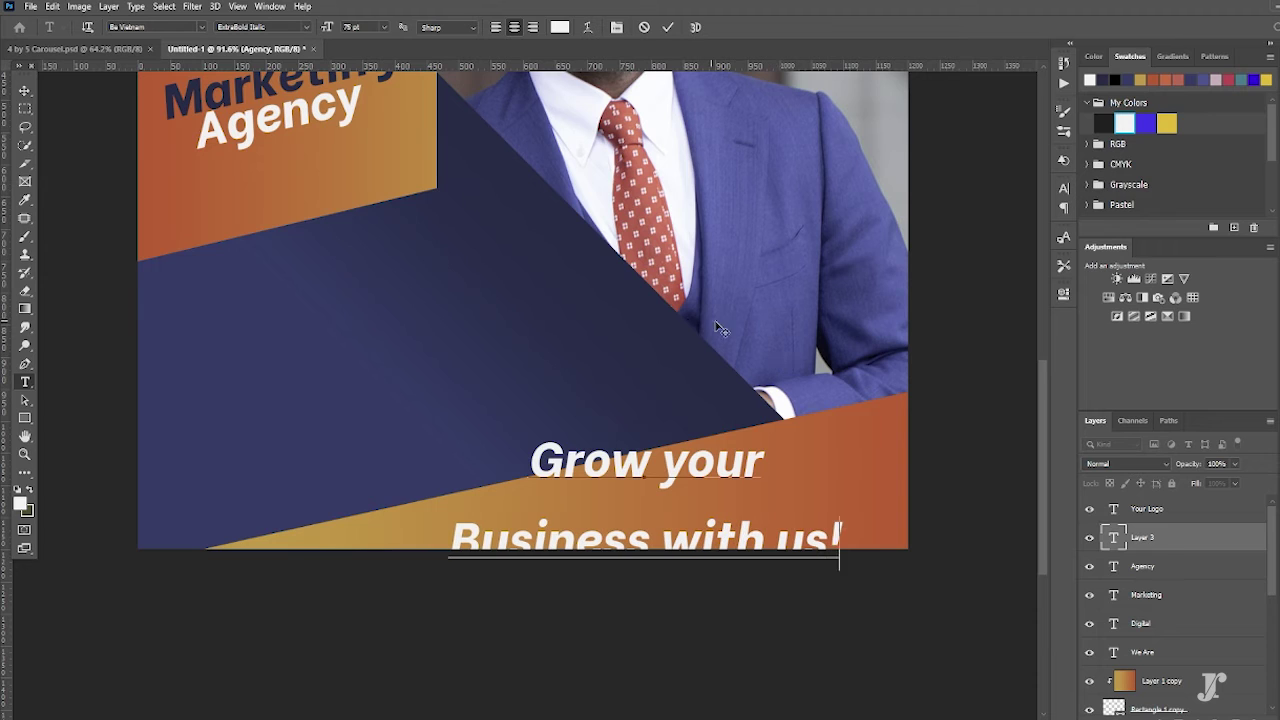
key("ctrl+a")
key("ctrl+t")
left_click(1040, 226)
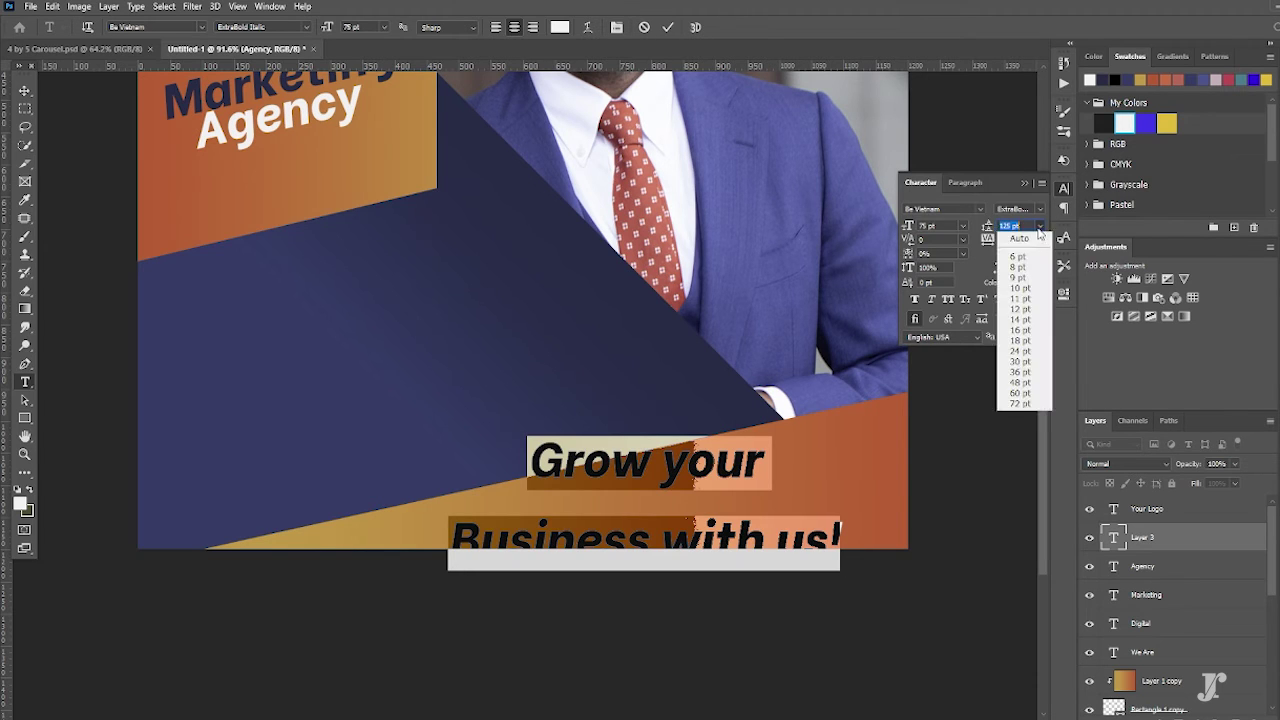
key("ctrl+Return")
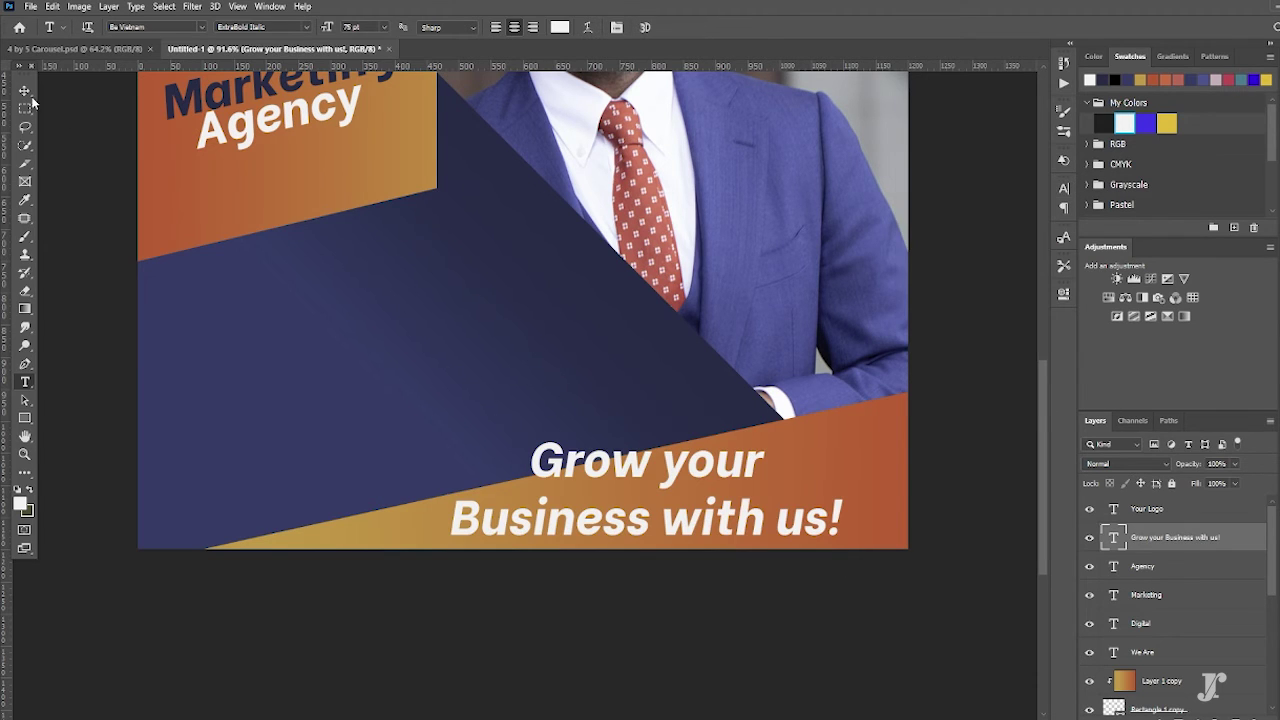
- Set the tagline to 70 pt with 60 pt leading
left_click_drag(650, 490, 710, 495)
key("ctrl+a")
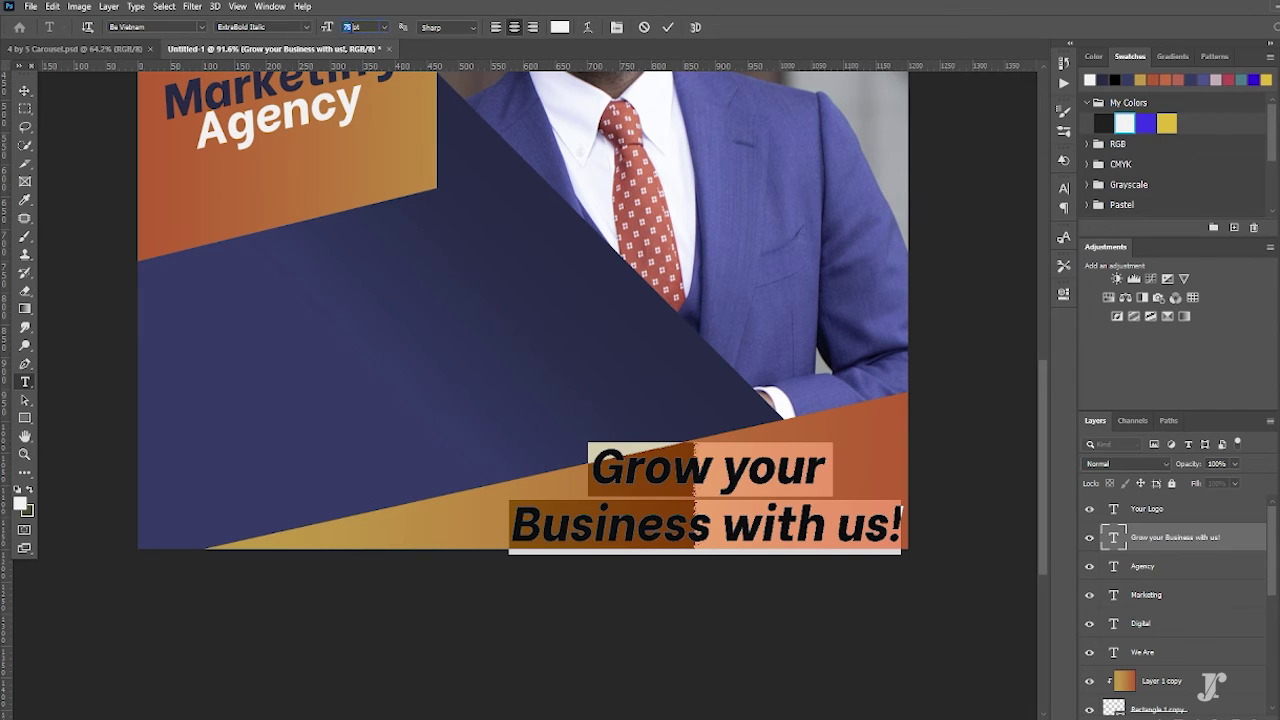
type("70")
key("Return")
left_click(614, 28)
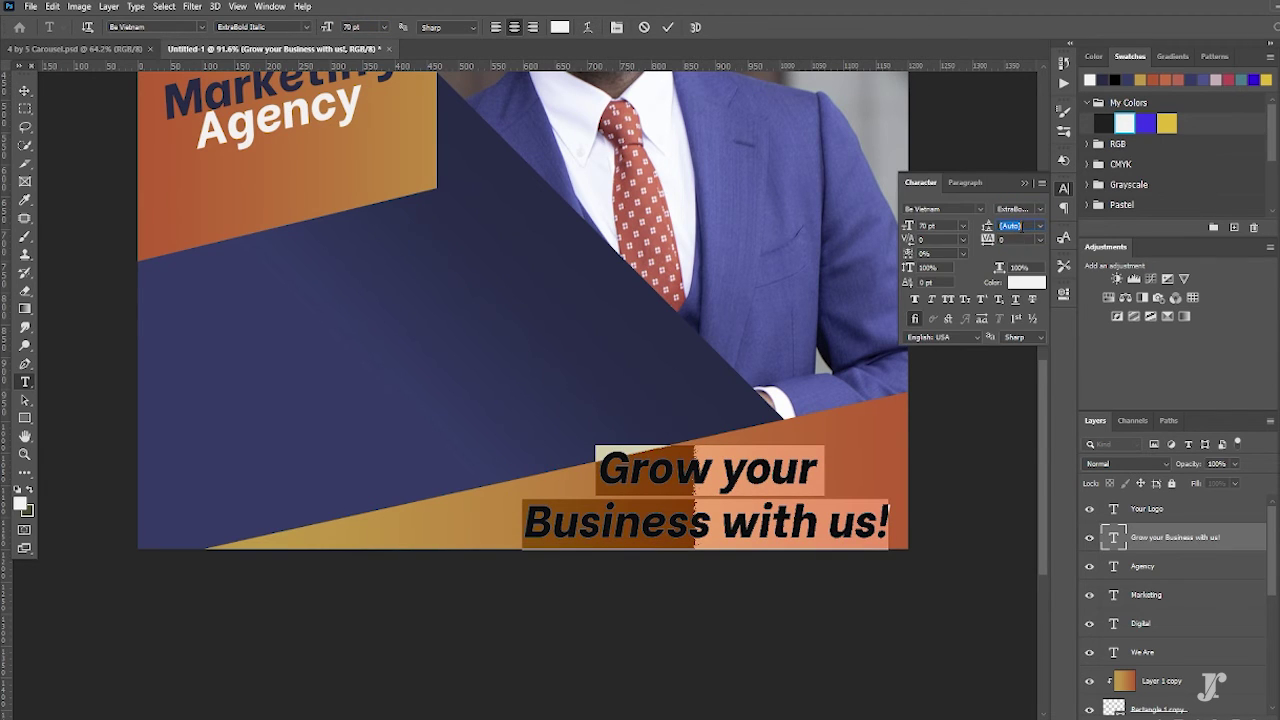
left_click(1038, 227)
left_click(1025, 326)
key("ctrl+Return")
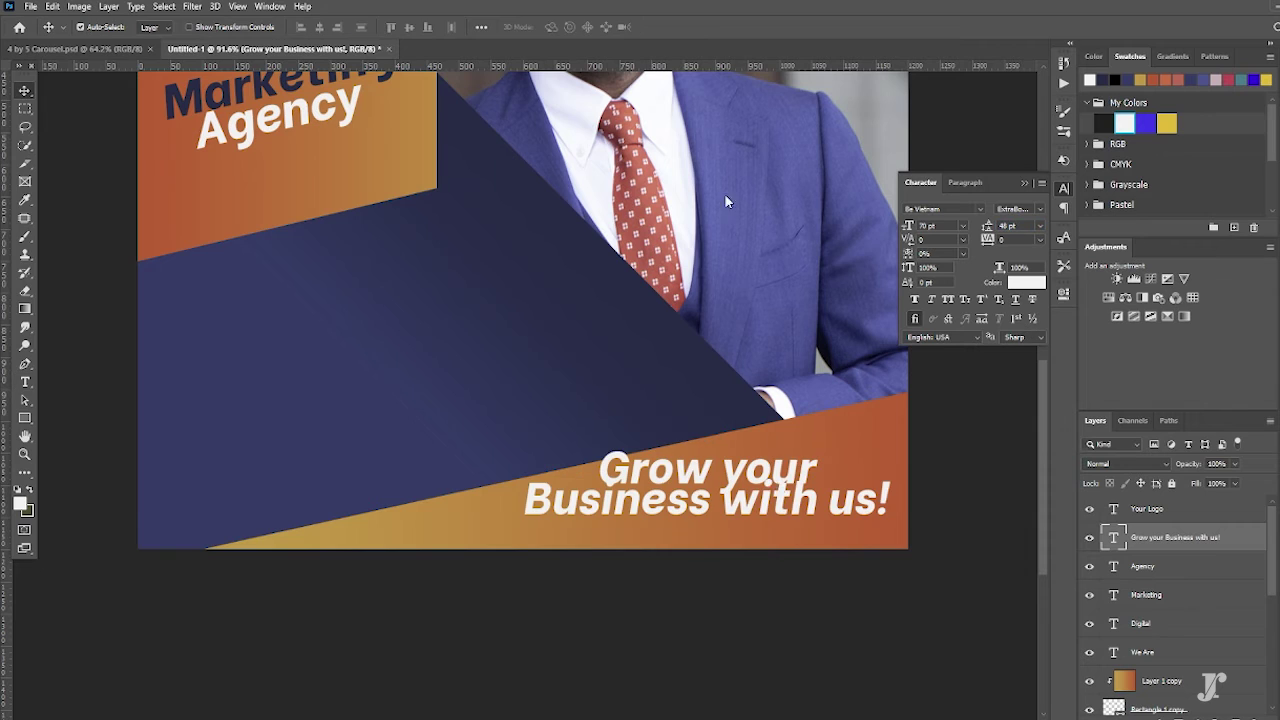
left_click(1040, 227)
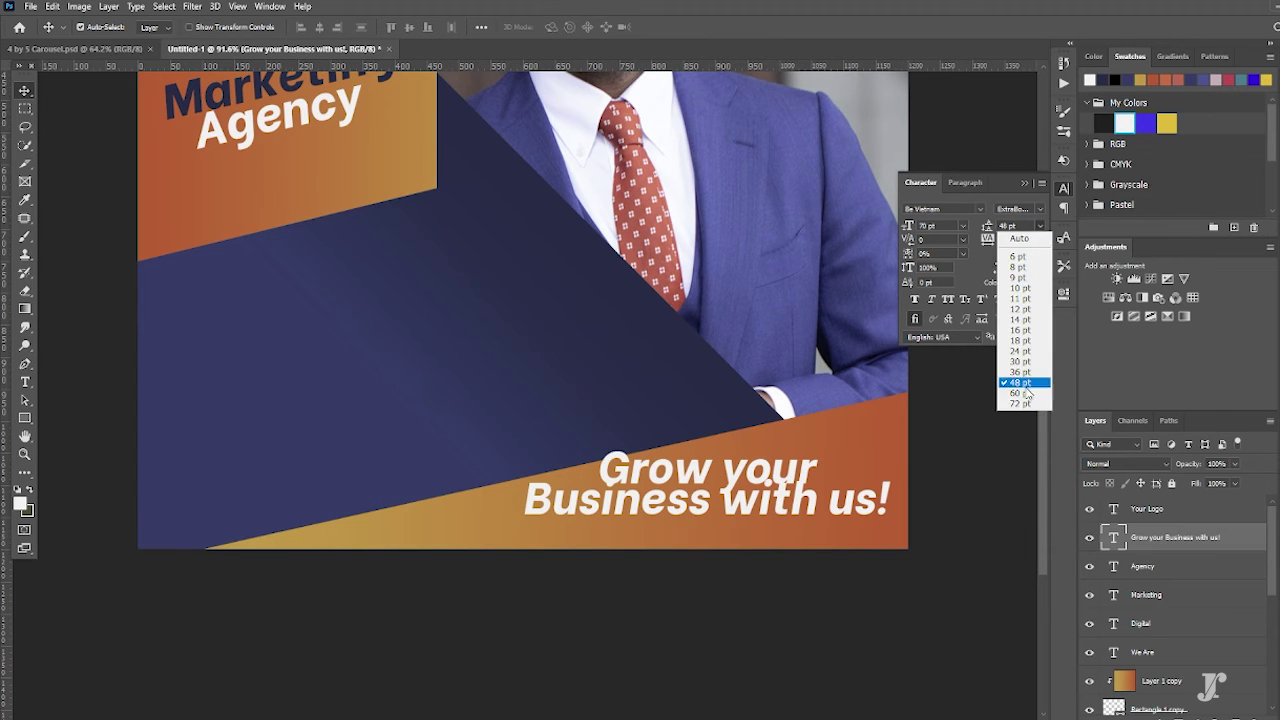
left_click(1020, 388)
- Right-align the tagline and move it right and slightly up
left_click_drag(812, 476, 808, 490)
double_click(805, 493)
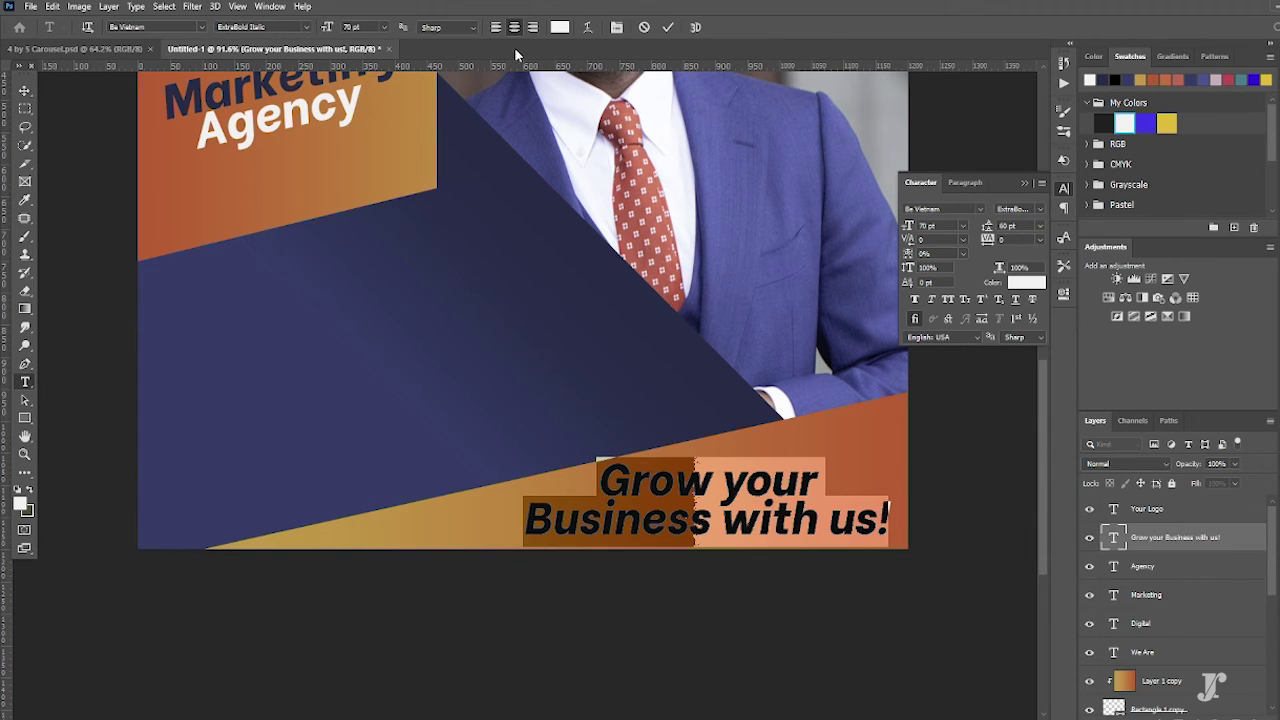
key("ctrl+Return")
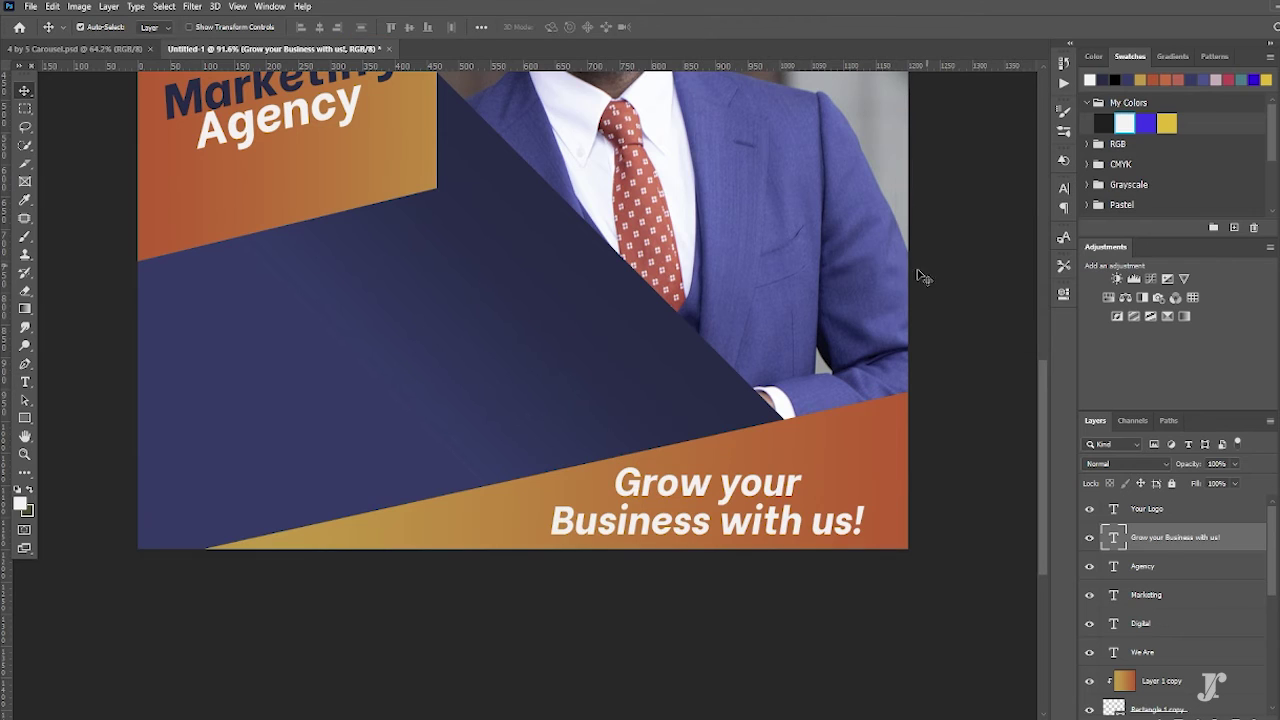
double_click(778, 492)
left_click(534, 28)
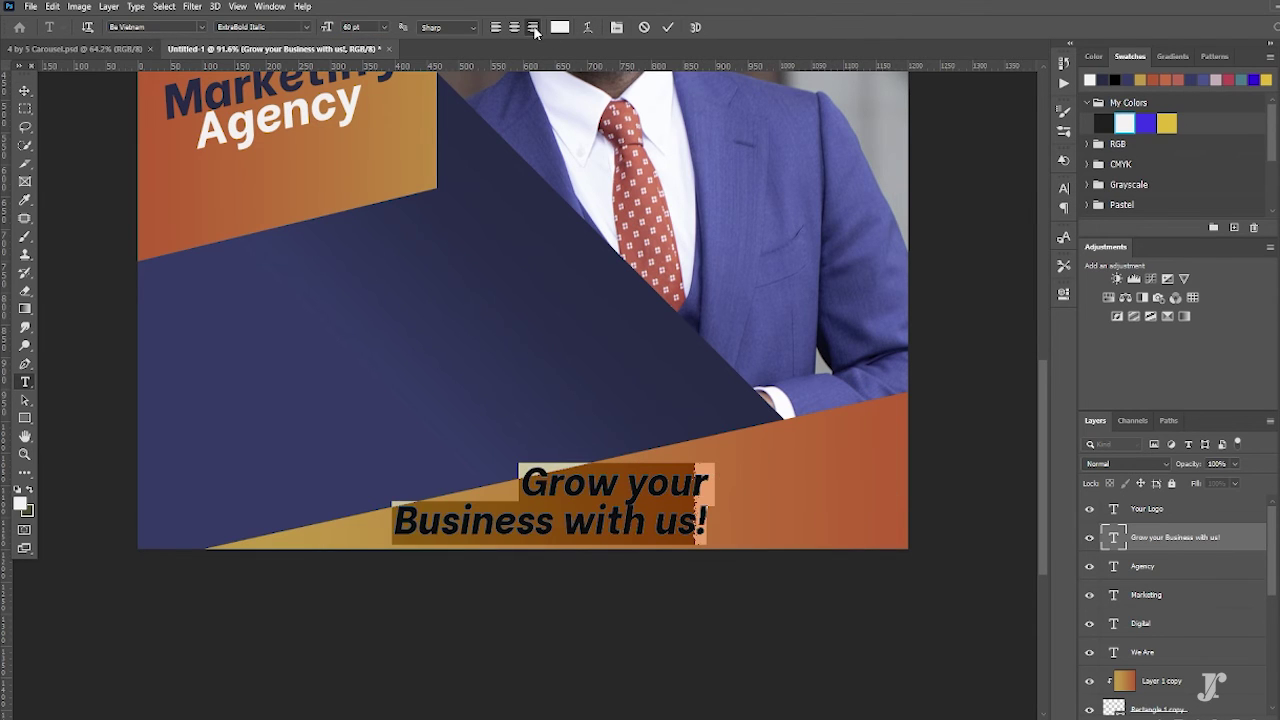
left_click(669, 28)
left_click_drag(655, 485, 826, 474)
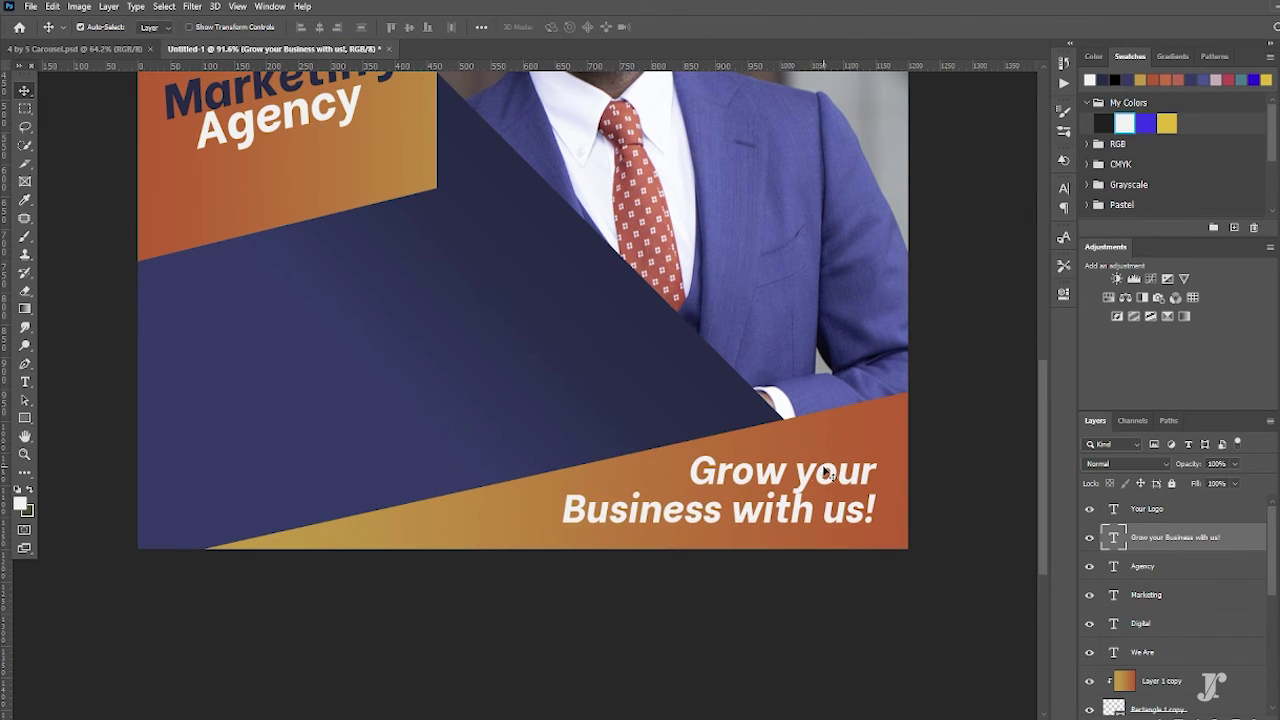
- Change 'Grow your' to Light Italic
double_click(826, 474)
left_click(790, 476)
left_click_drag(688, 472, 876, 472)
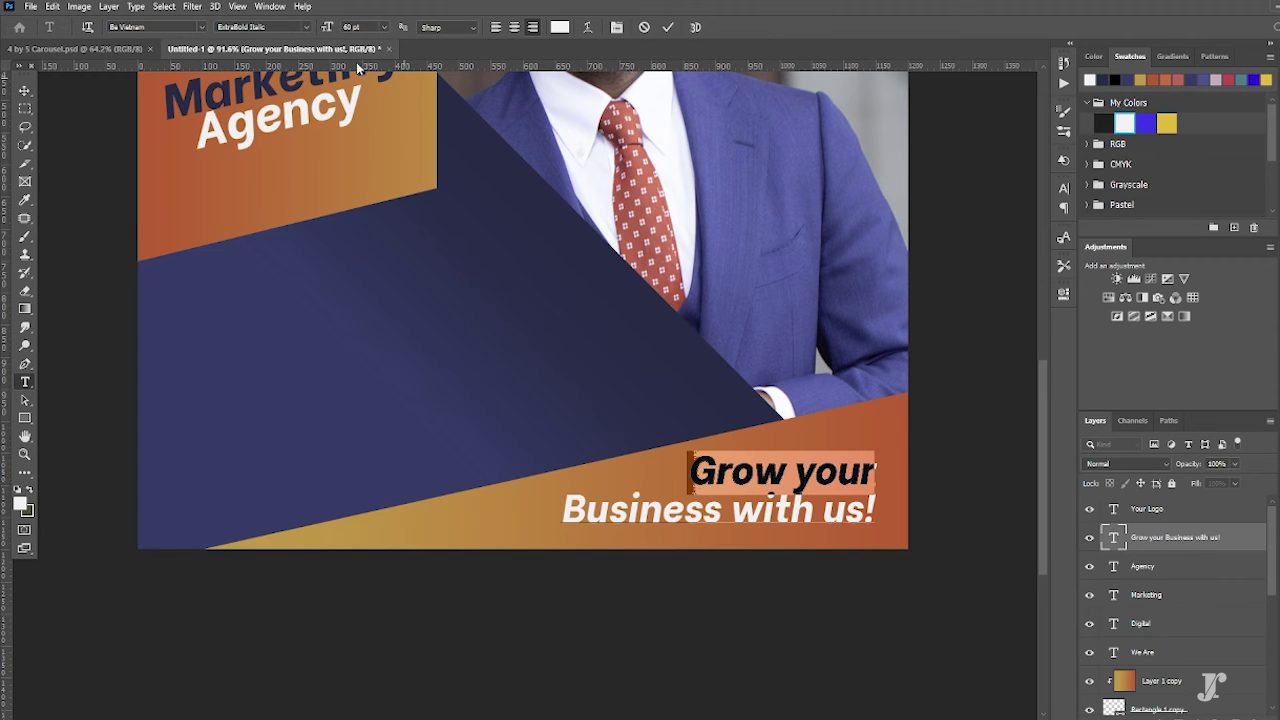
left_click(305, 27)
left_click(250, 63)
left_click(305, 27)
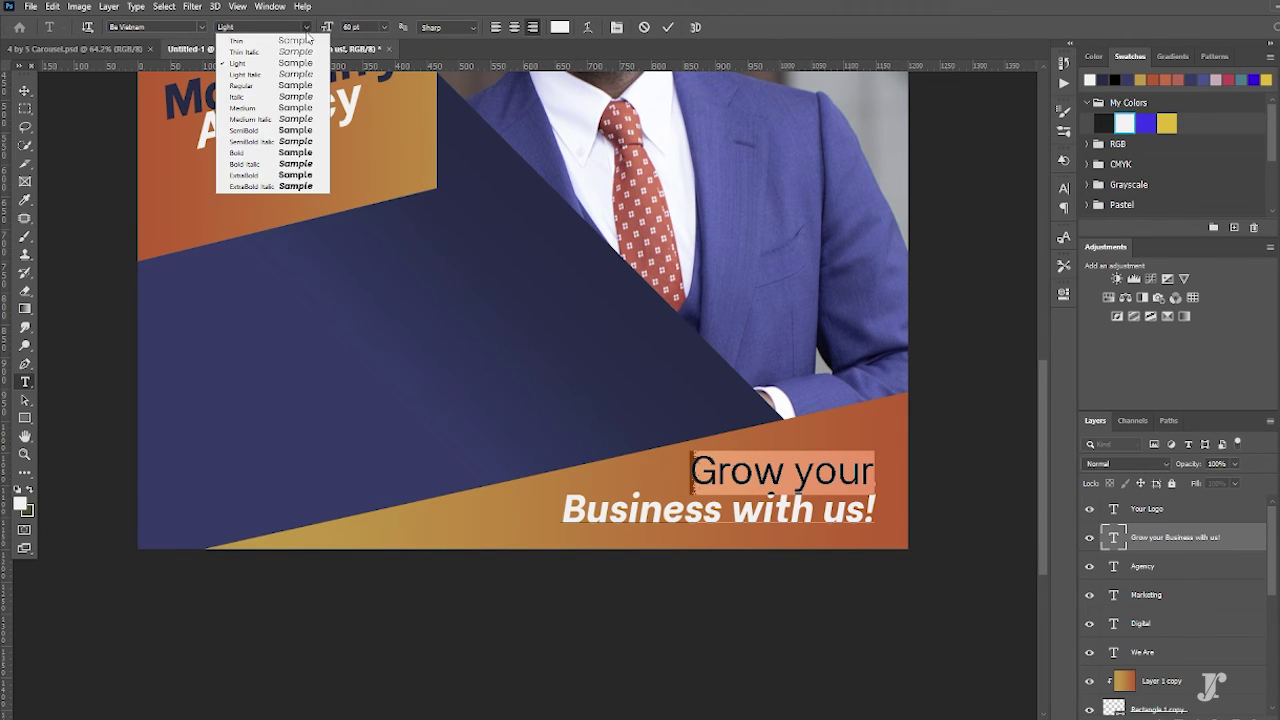
left_click(245, 74)
left_click(669, 28)
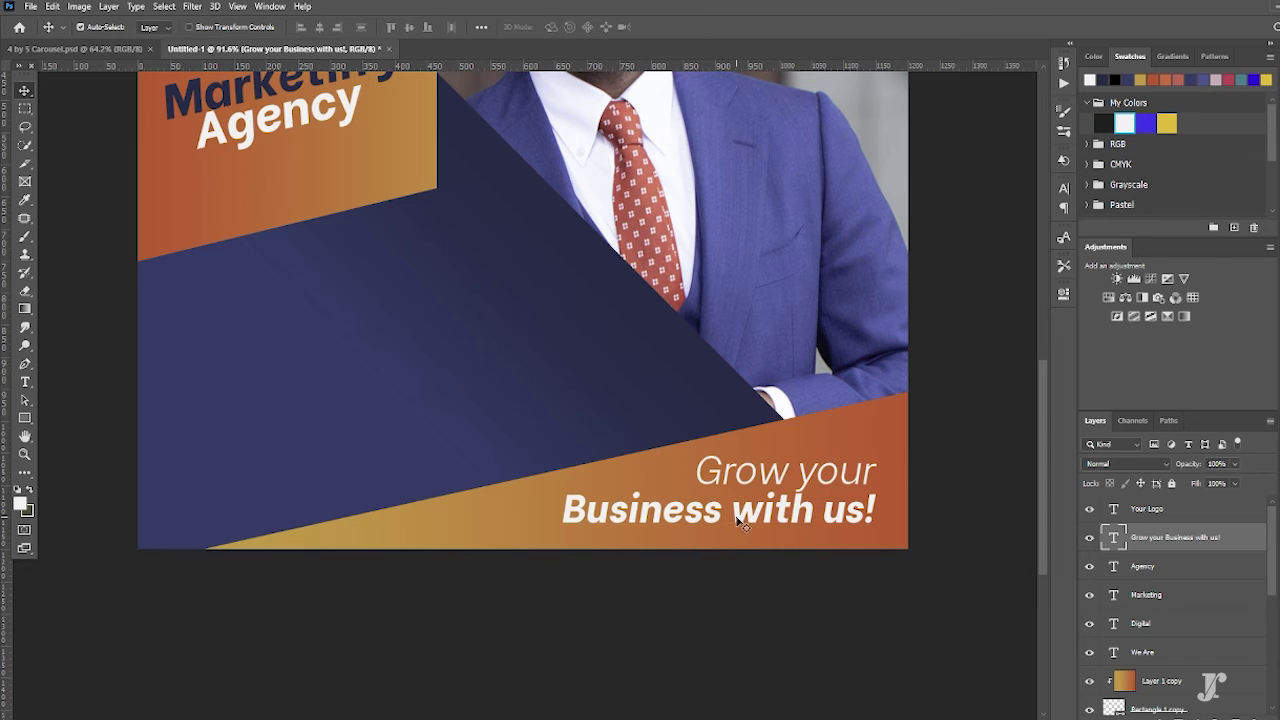
- Change 'with us!' to a lighter italic, leaving 'Business' bold italic
double_click(740, 522)
left_click_drag(730, 512, 897, 524)
left_click(305, 27)
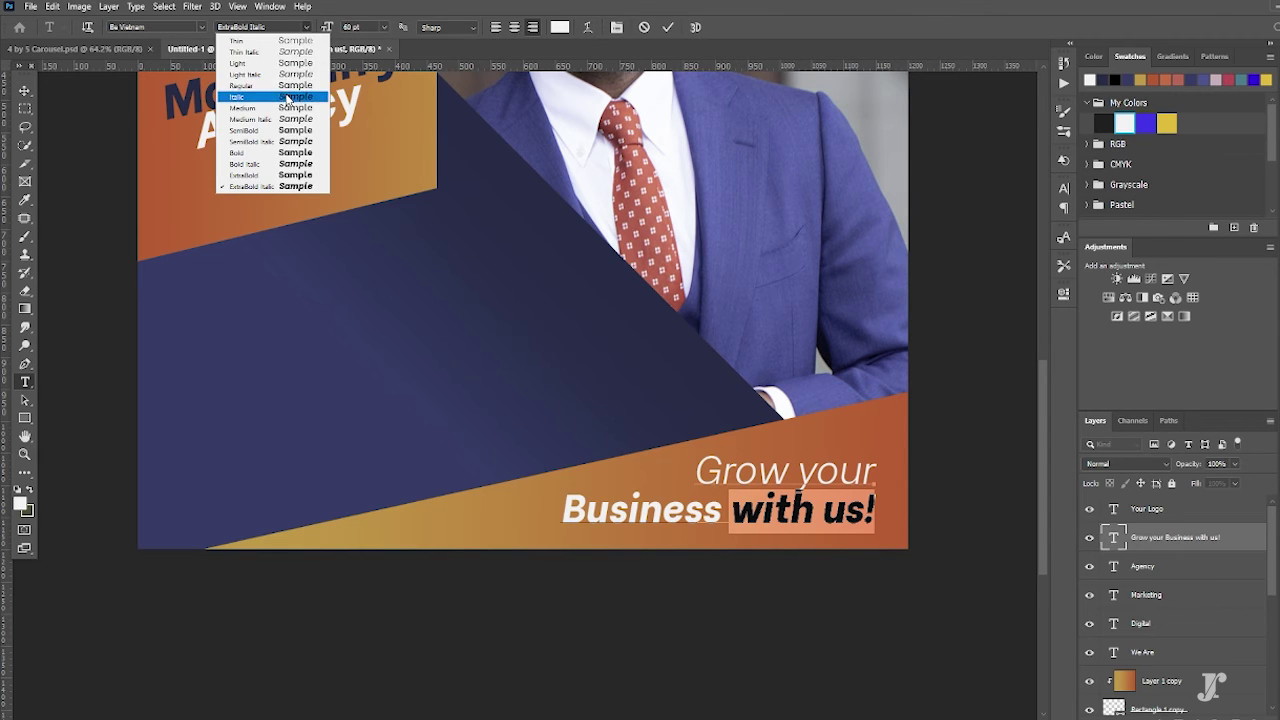
left_click(290, 97)
left_click(305, 27)
left_click(300, 97)
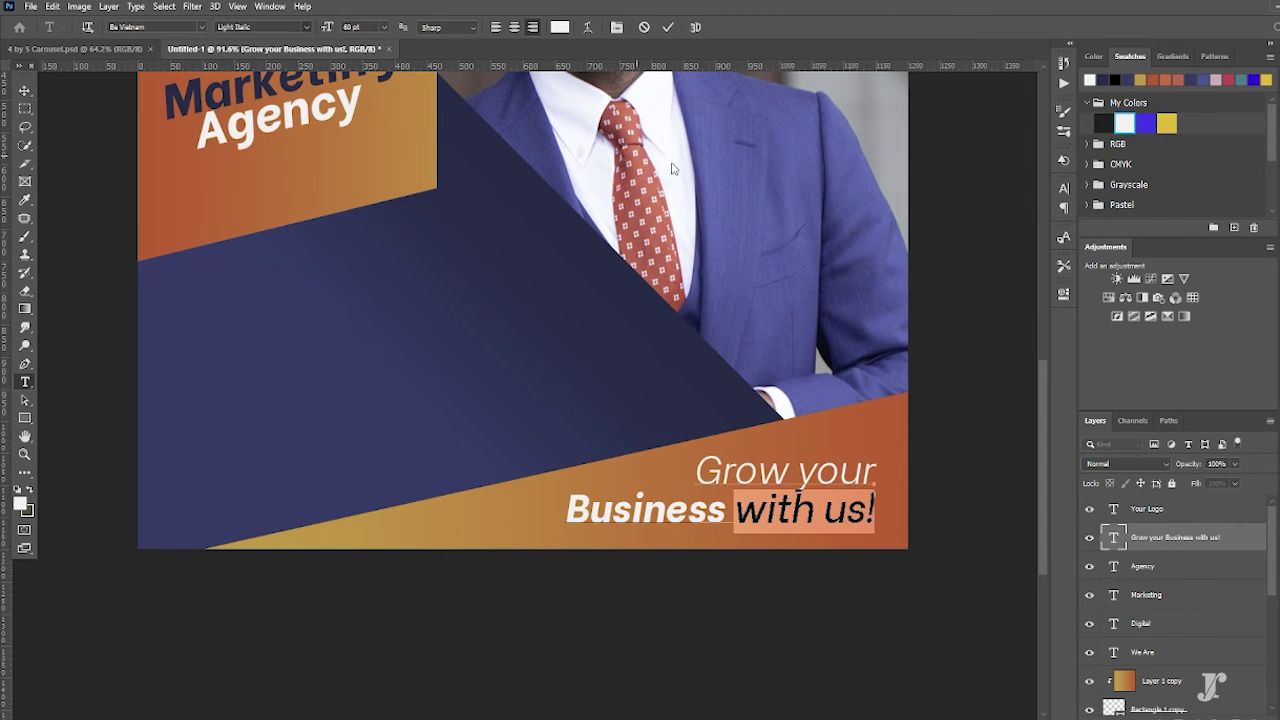
left_click(669, 28)
key("ctrl+0")
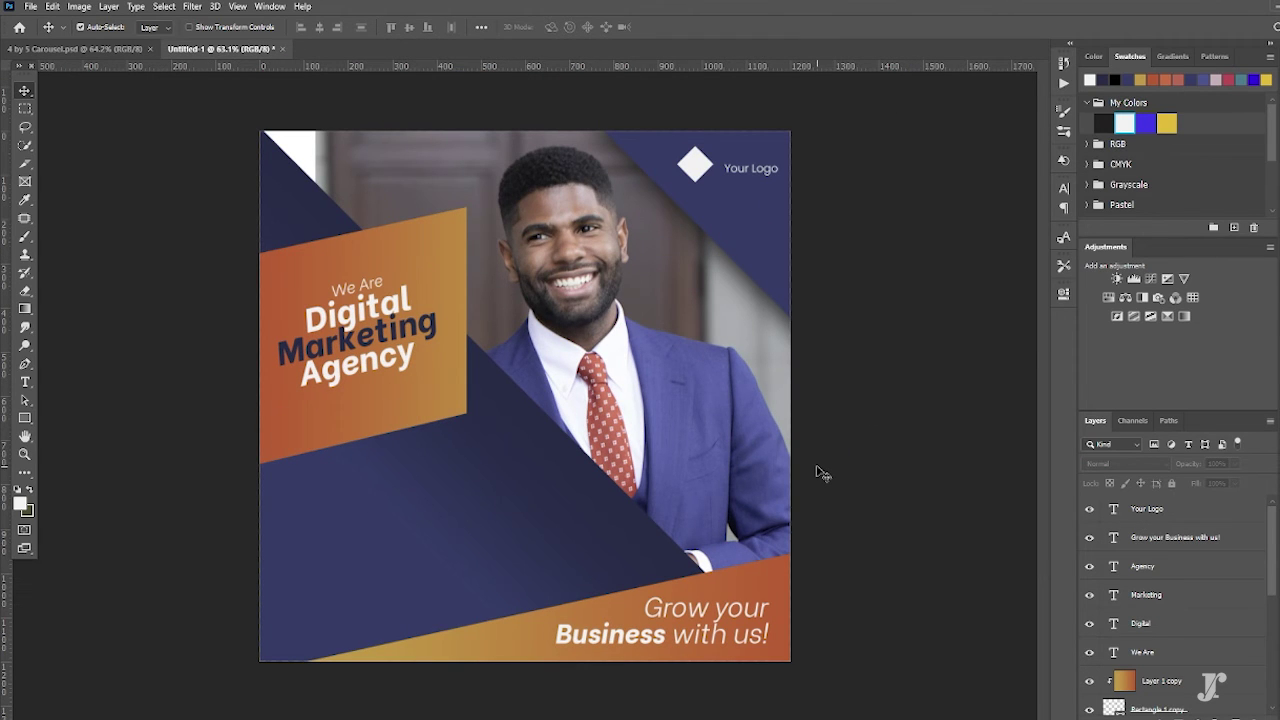
- Place the Facebook icon as an embedded image
left_click(29, 6)
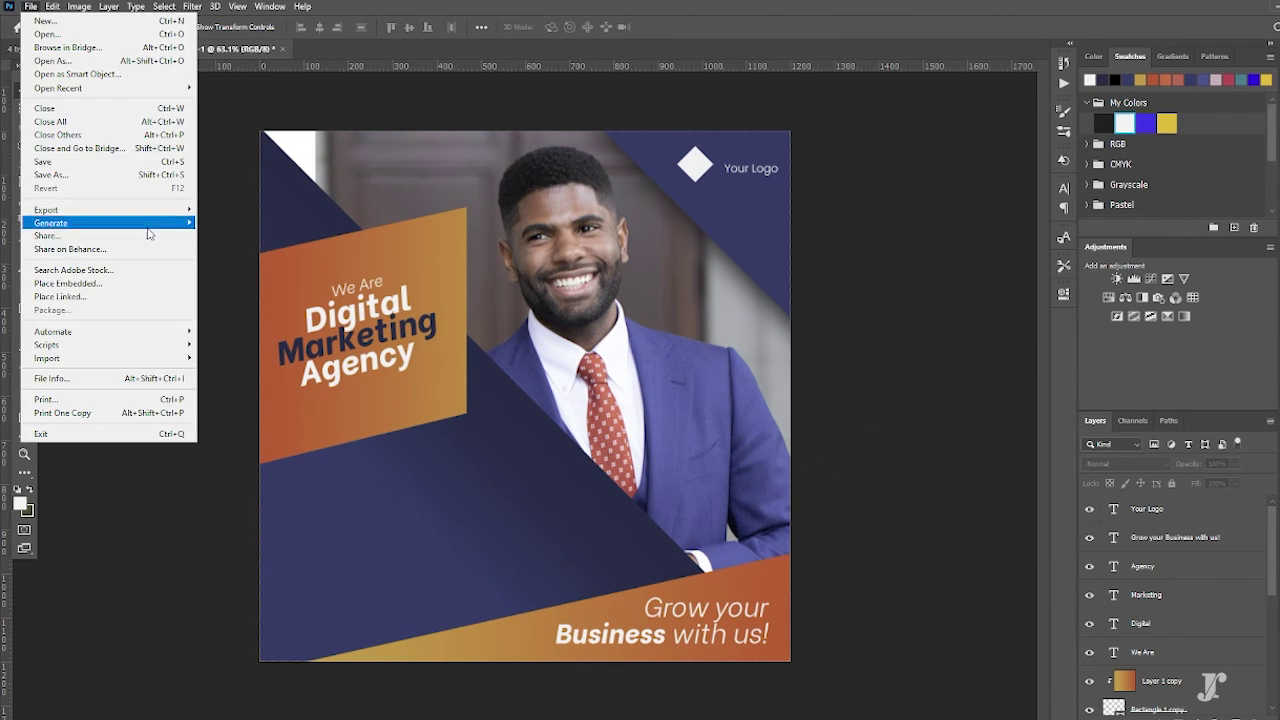
left_click(150, 298)
left_click(467, 133)
left_click(362, 112)
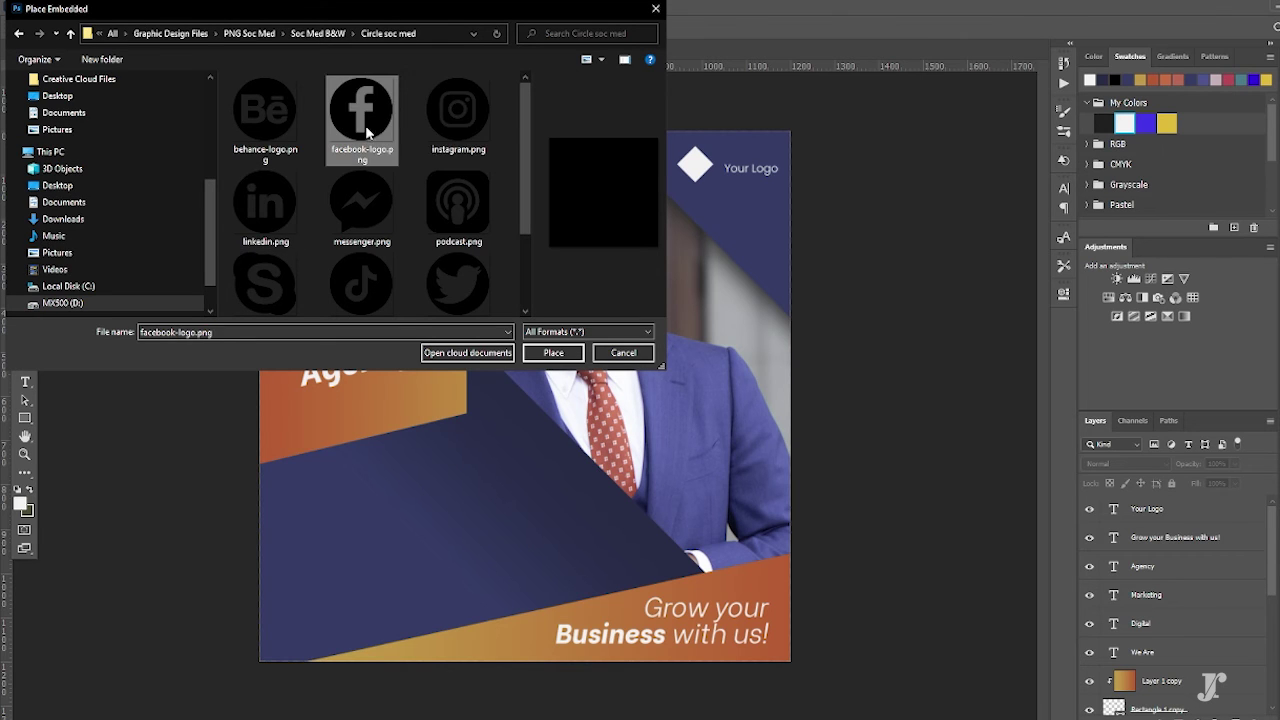
left_click(548, 352)
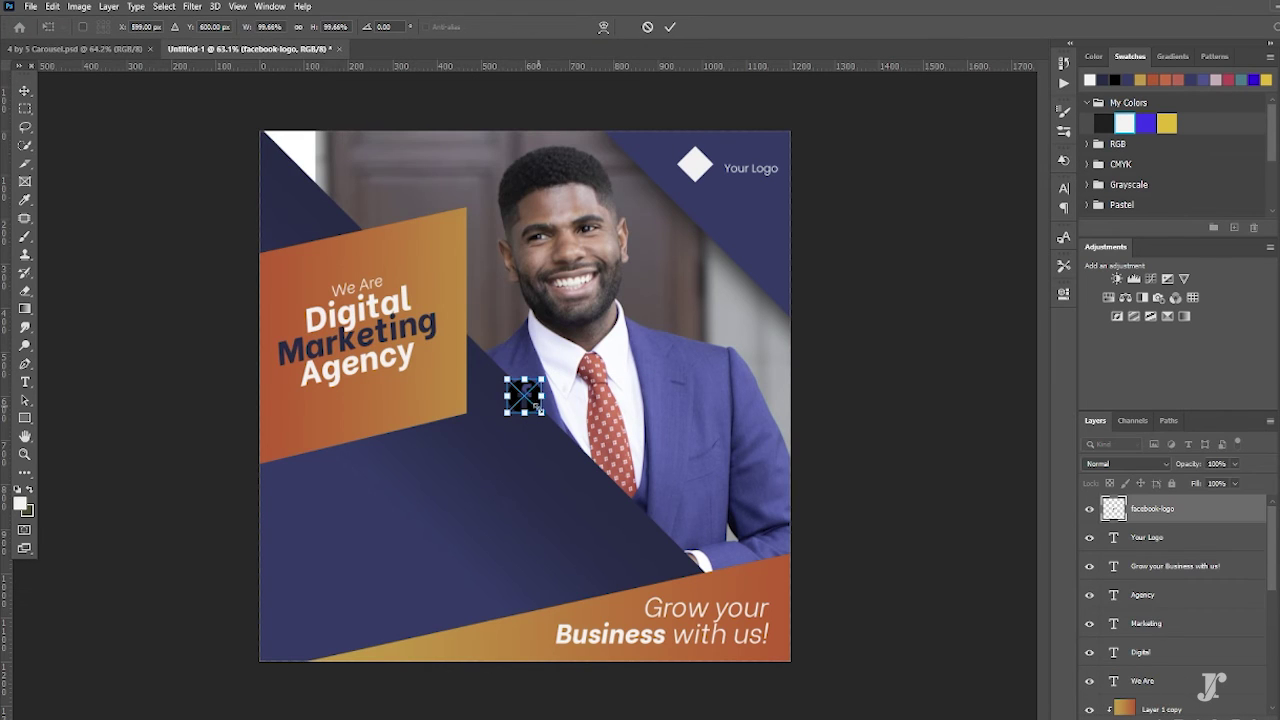
left_click(669, 27)
- Place the Instagram icon as an embedded image
left_click(31, 6)
left_click(150, 287)
left_click(458, 112)
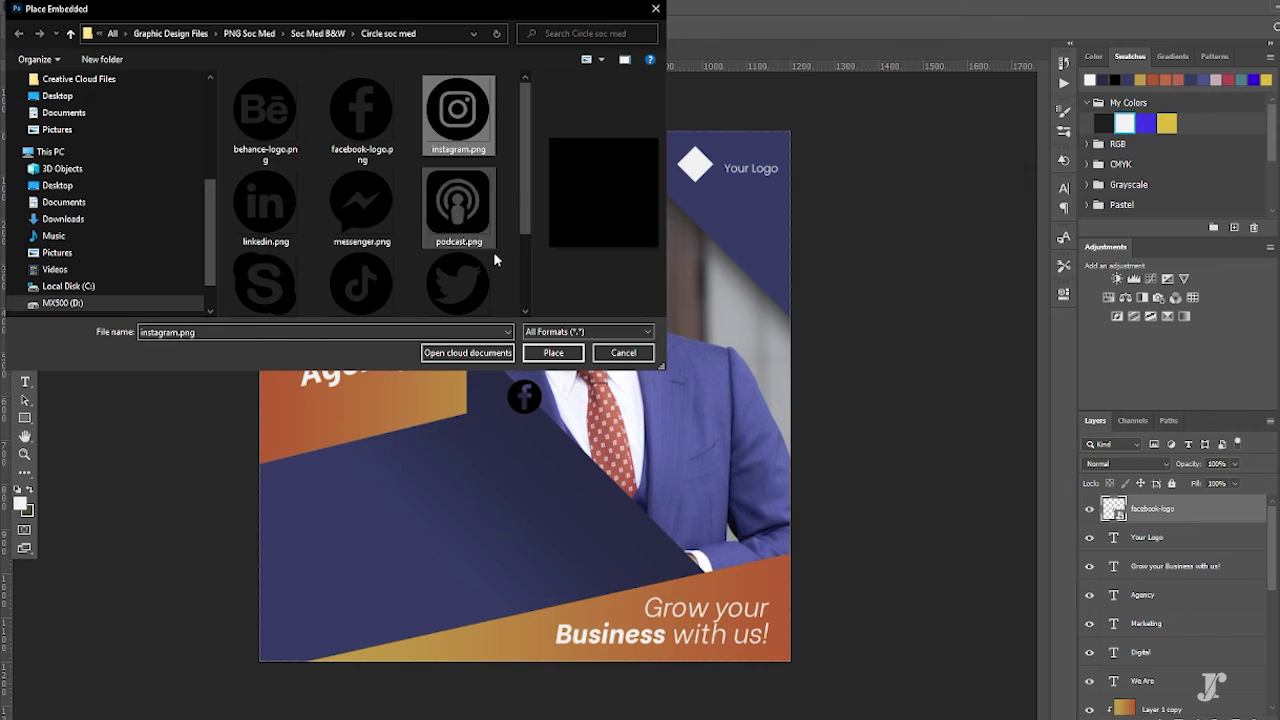
left_click(553, 352)
left_click(670, 27)
- Place the LinkedIn icon, shrink it and set it beside the Facebook icon
left_click(31, 6)
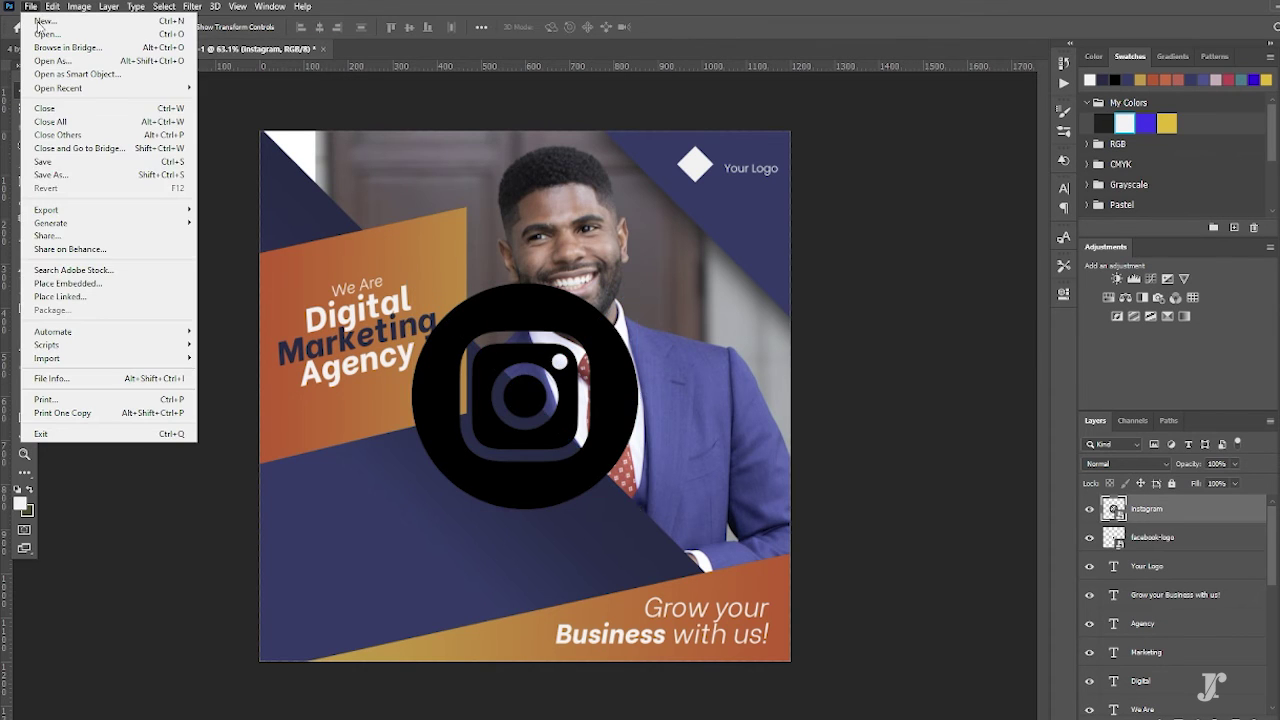
left_click(166, 287)
left_click(265, 205)
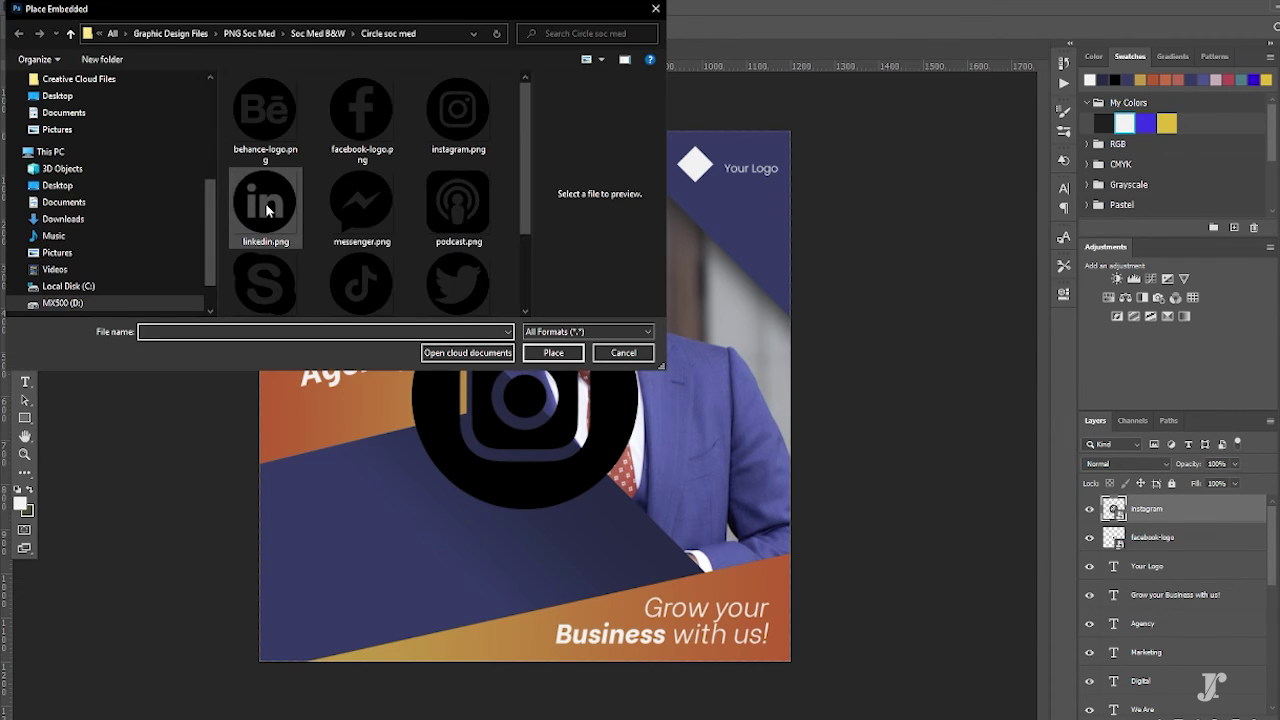
left_click(553, 352)
left_click_drag(524, 391, 441, 549)
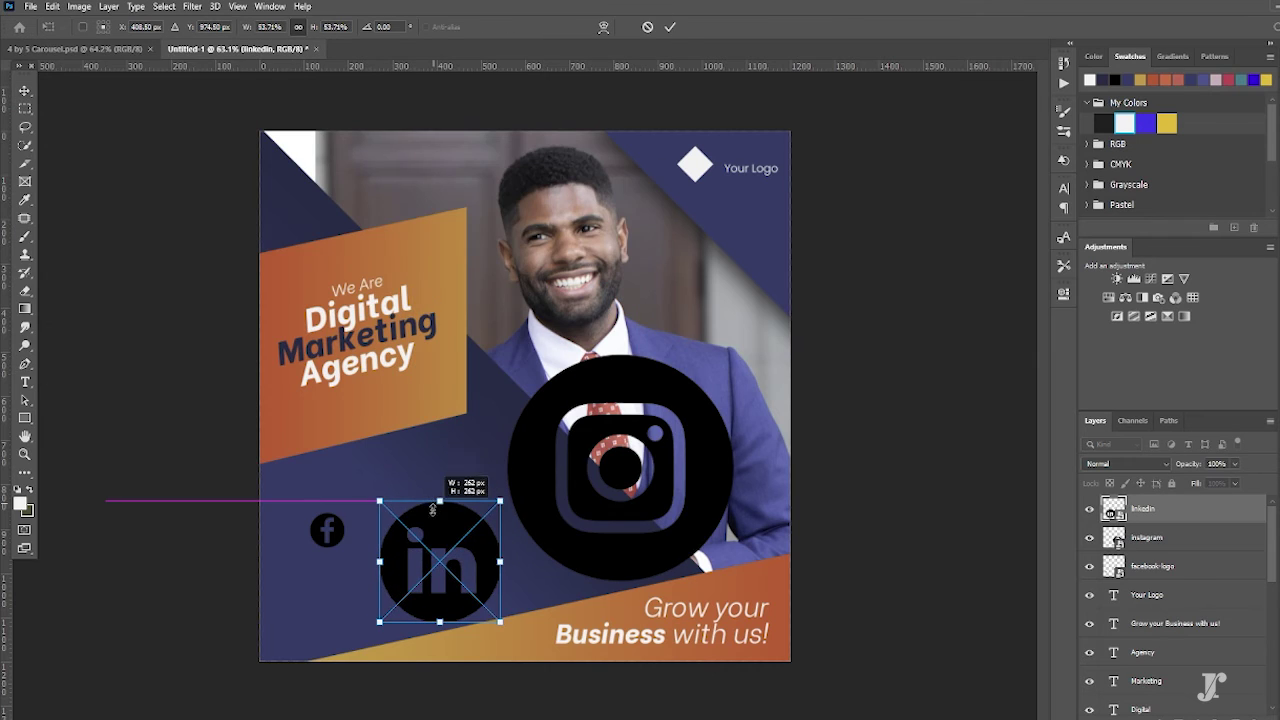
mouse_move(443, 608)
left_mouse_down()
mouse_move(440, 544)
mouse_move(374, 530)
left_mouse_up()
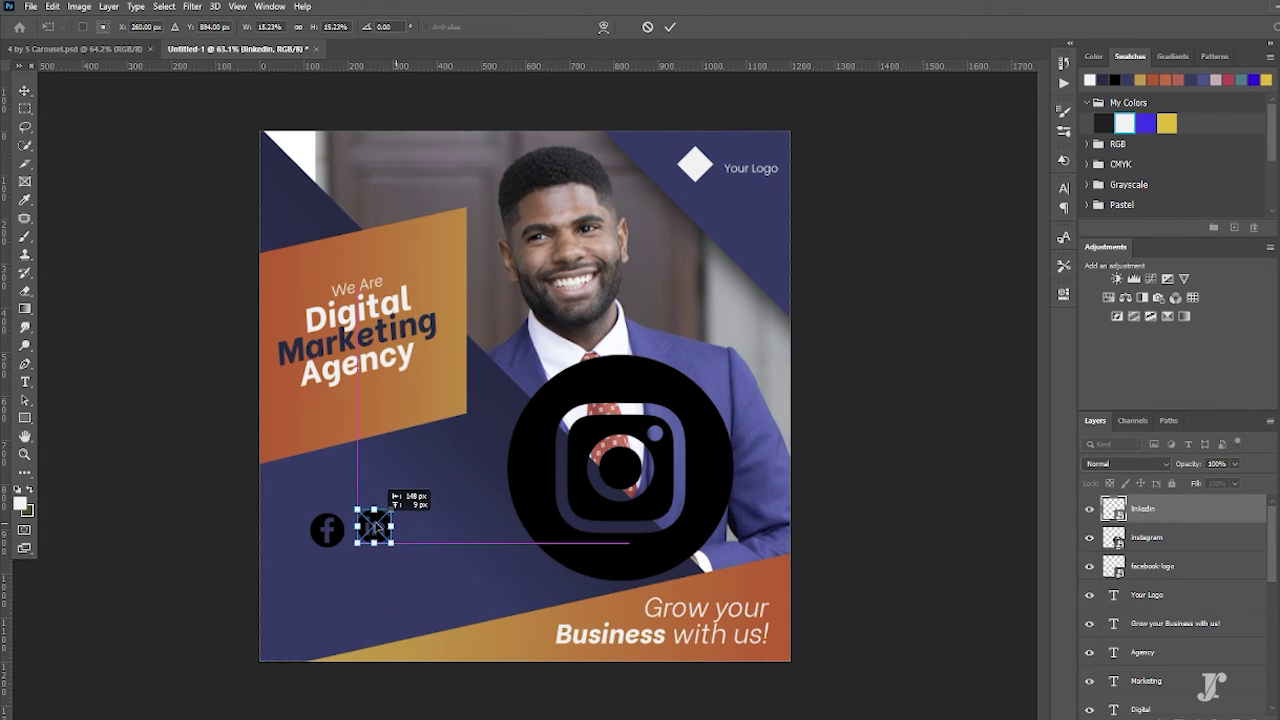
left_click(670, 28)
- Resize the Instagram icon into the row to match the other icons
left_click(1147, 537)
mouse_move(508, 355)
left_mouse_down()
mouse_move(406, 408)
mouse_move(500, 500)
mouse_move(466, 519)
mouse_move(465, 643)
mouse_move(465, 547)
mouse_move(426, 533)
left_mouse_up()
left_click(670, 28)
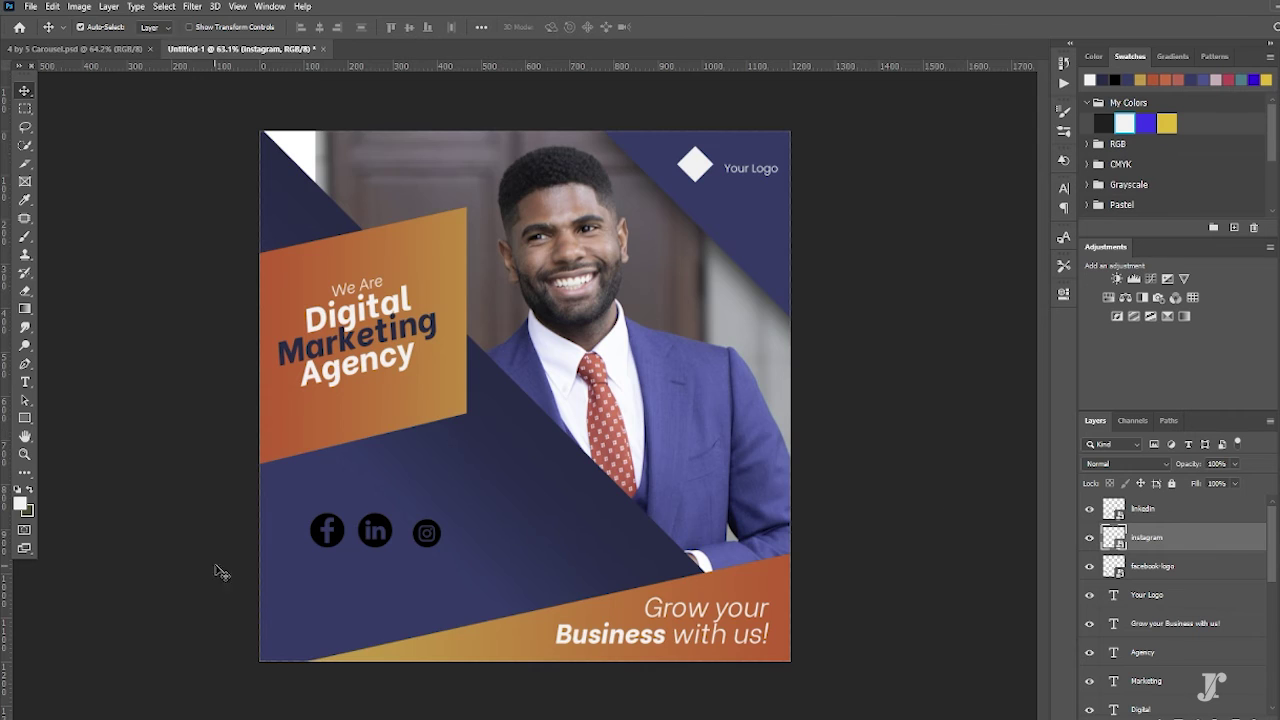
scroll(377, 512, "up", 3)
key("ctrl+t")
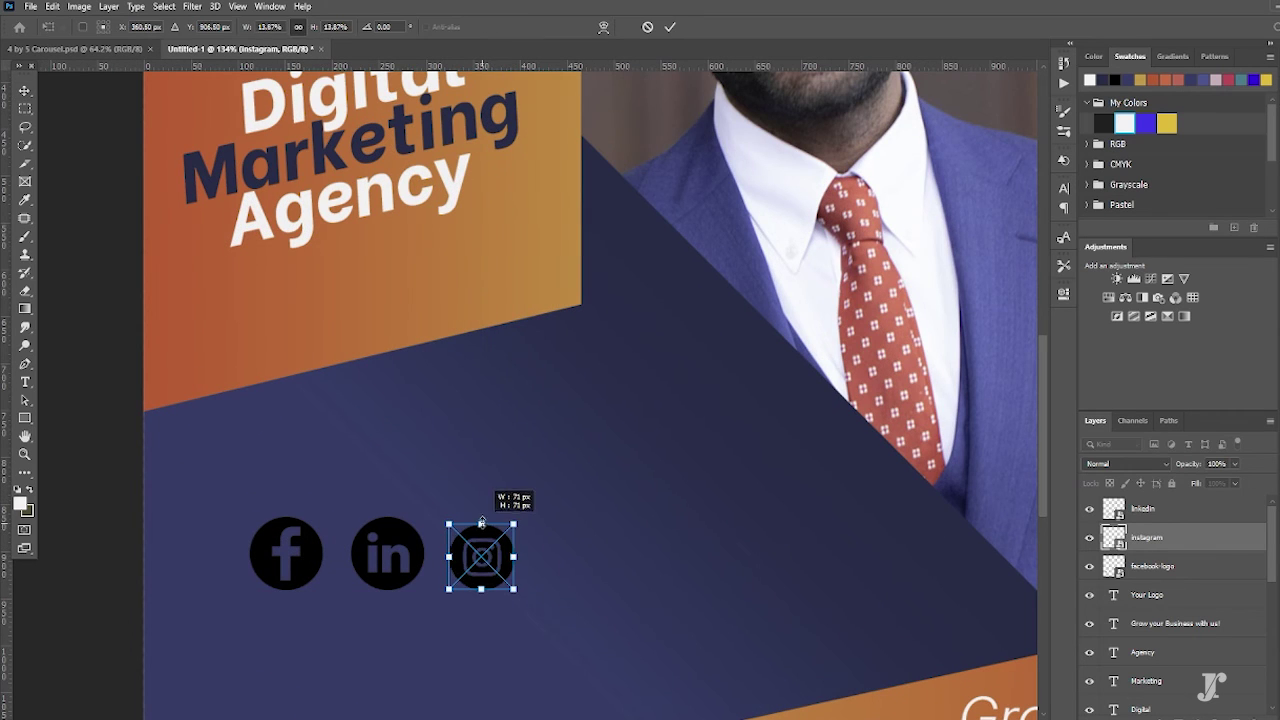
left_click_drag(514, 589, 519, 593)
left_click(670, 28)
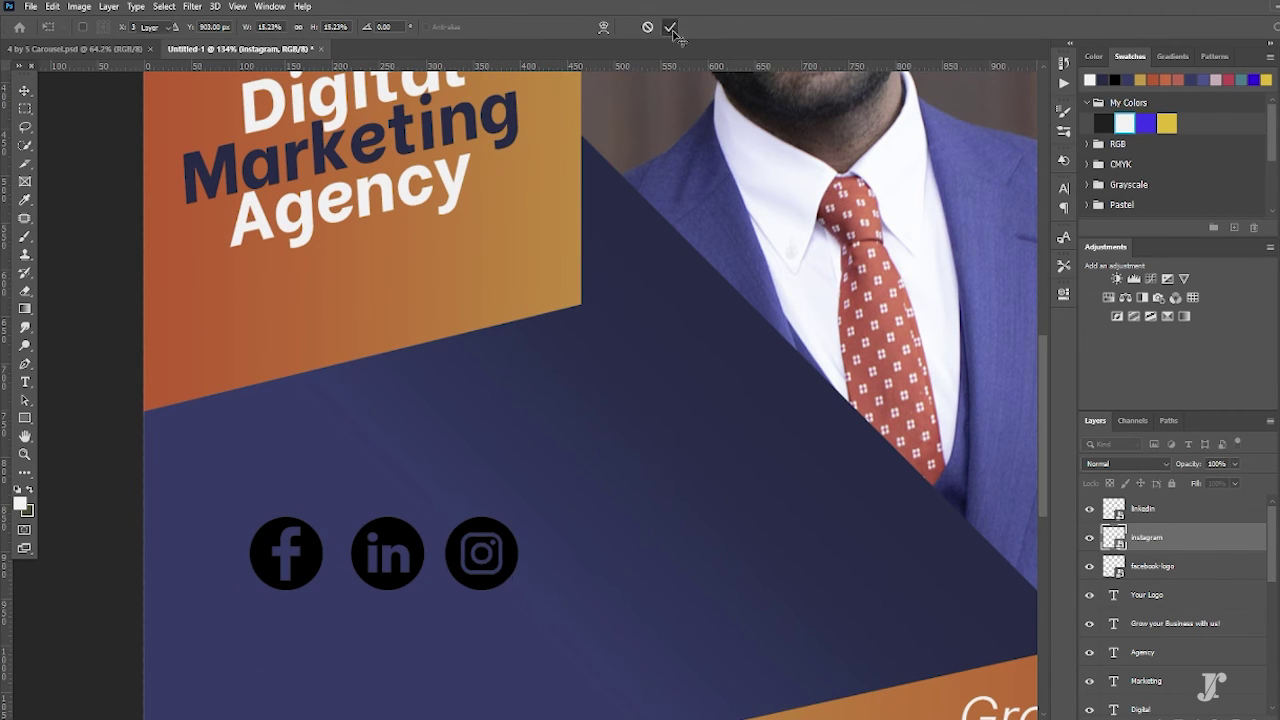
- Group the three social icon layers
left_click(1160, 566)
left_click(1150, 509, "shift")
key("ctrl+g")
type("Soci")
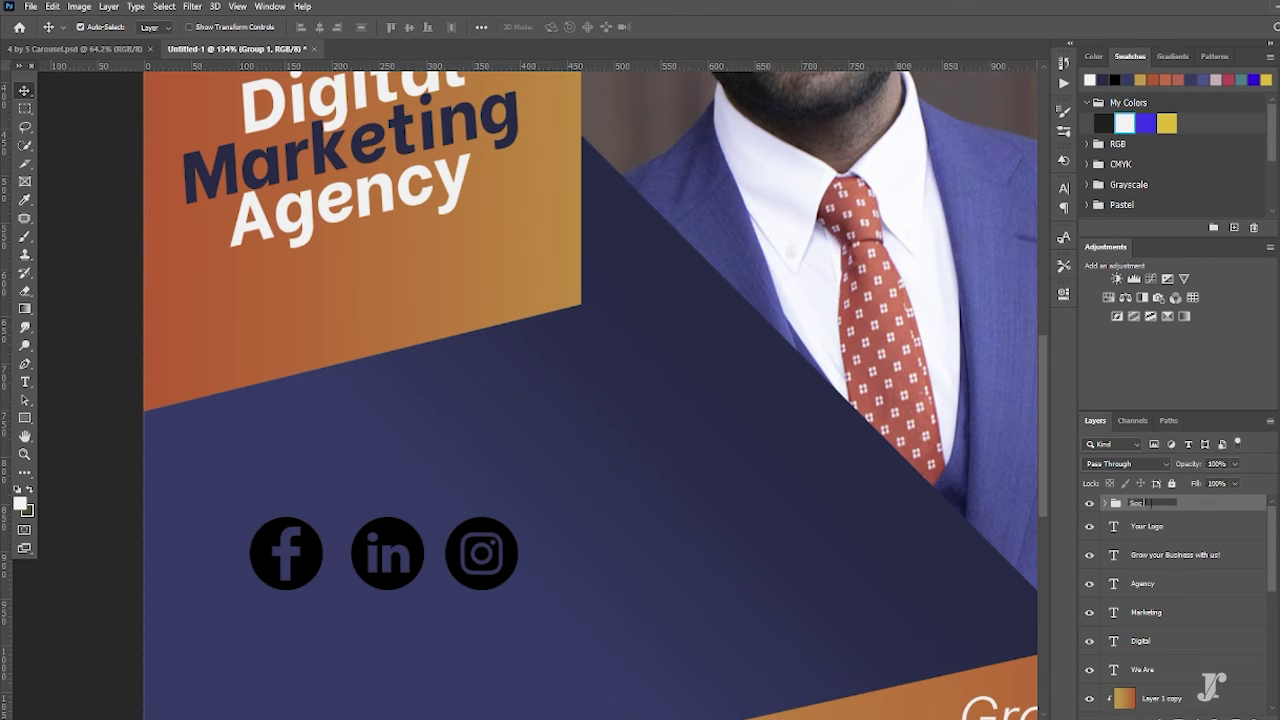
- Name the icon group 'Soc Med' and evenly distribute the three icons' horizontal spacing
type("Med")
key("Return")
left_click(1105, 503)
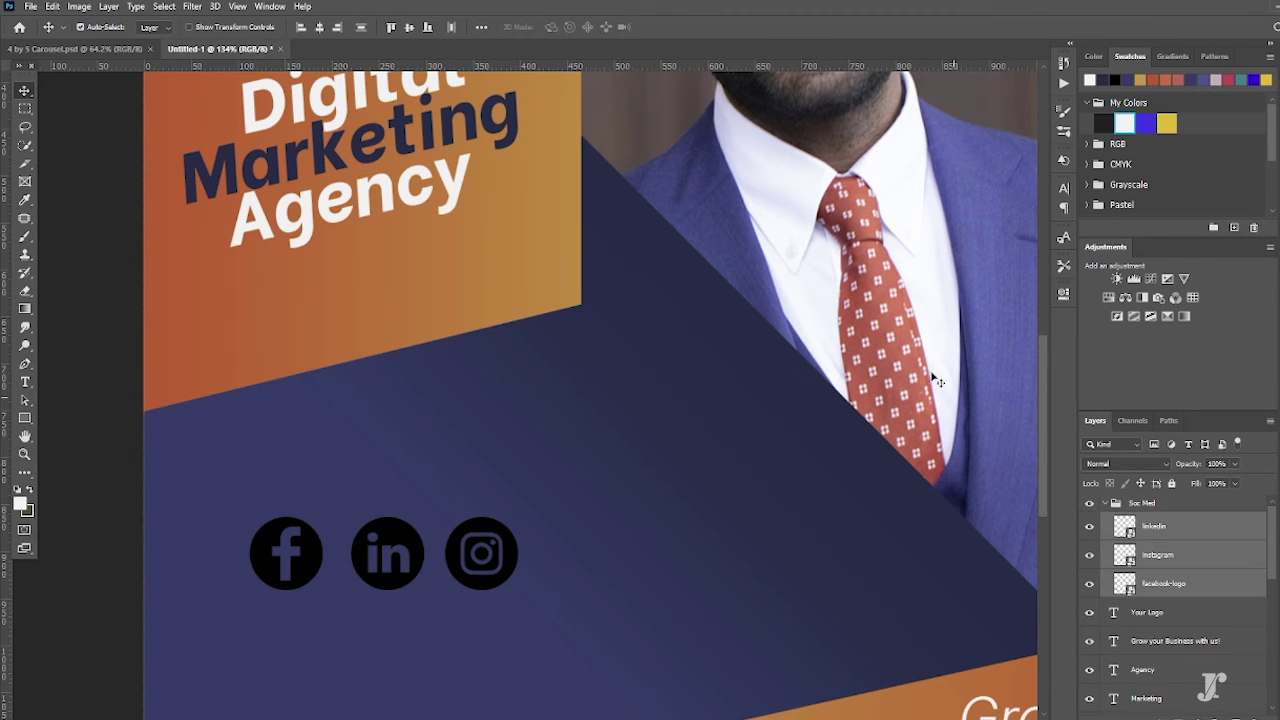
left_click(480, 28)
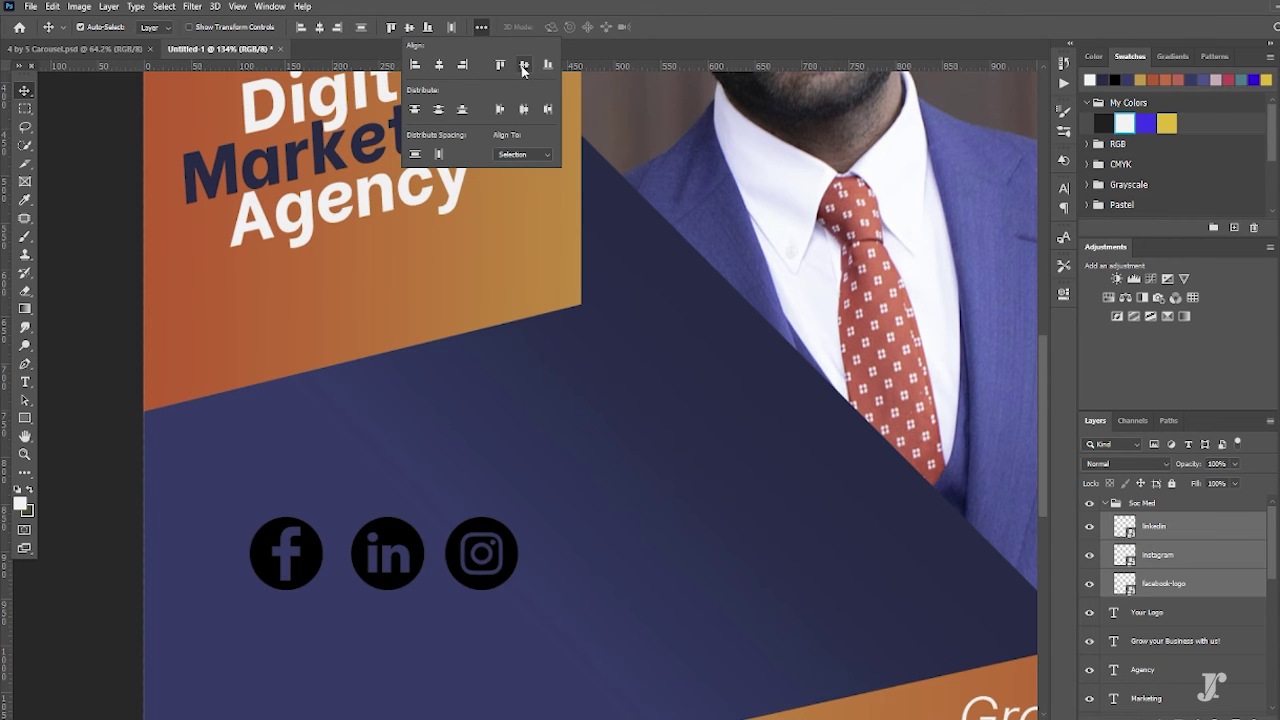
left_click(438, 154)
- Add a white Color Overlay layer style to the Soc Med group
scroll(708, 307, "down", 3)
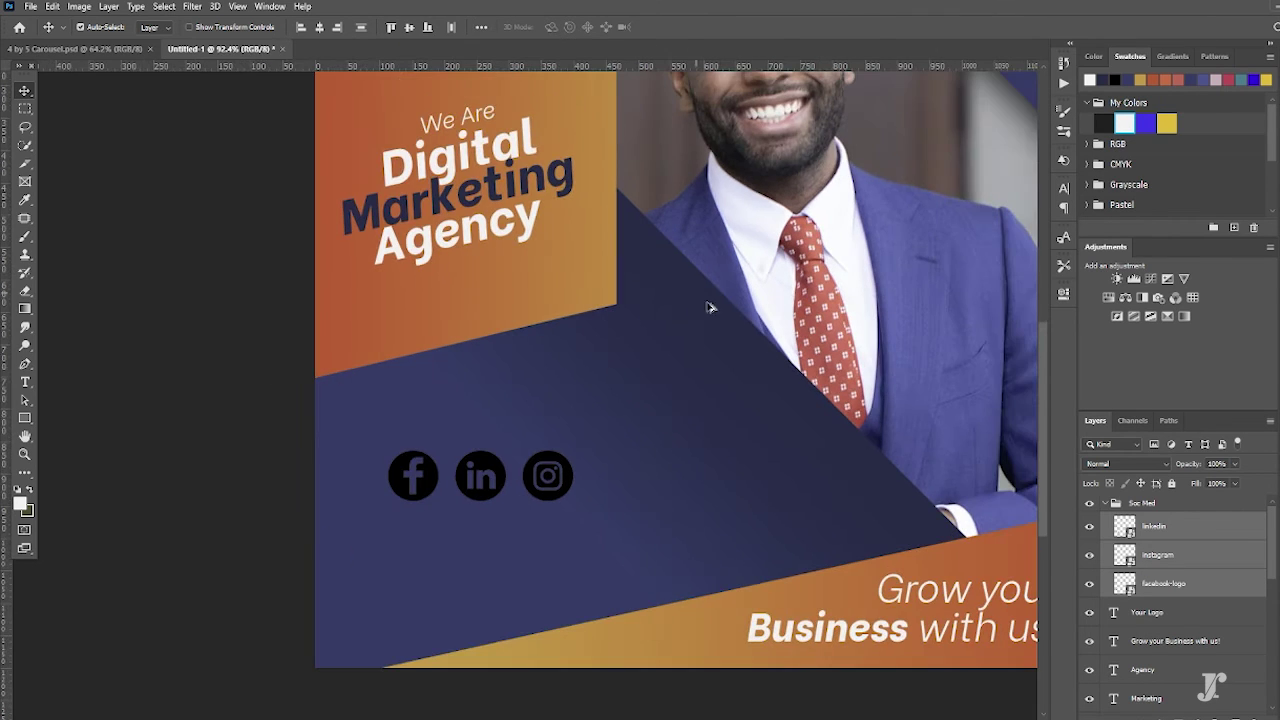
left_click(1108, 504)
right_click(1150, 582)
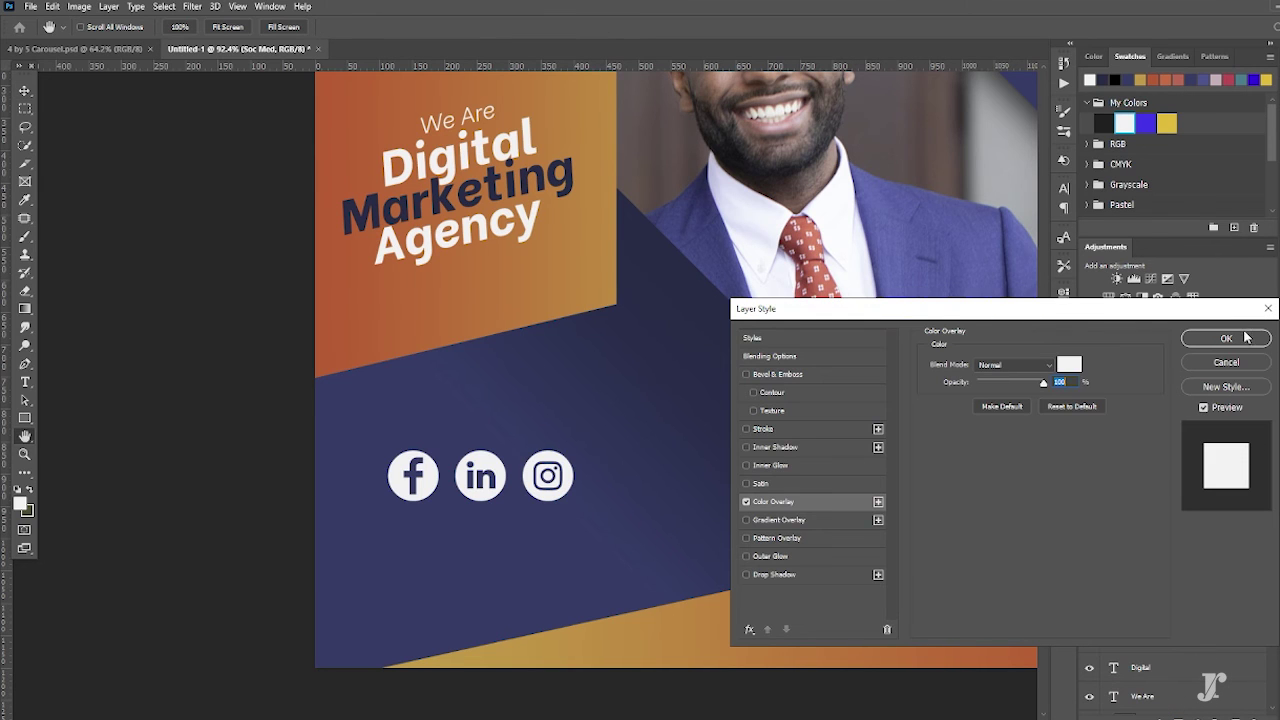
left_click(1246, 338)
- Scale the social icons down to about 64% and move them lower
key("ctrl+t")
mouse_move(580, 504)
left_mouse_down()
mouse_move(540, 490)
mouse_move(500, 542)
left_mouse_up()
key("Return")
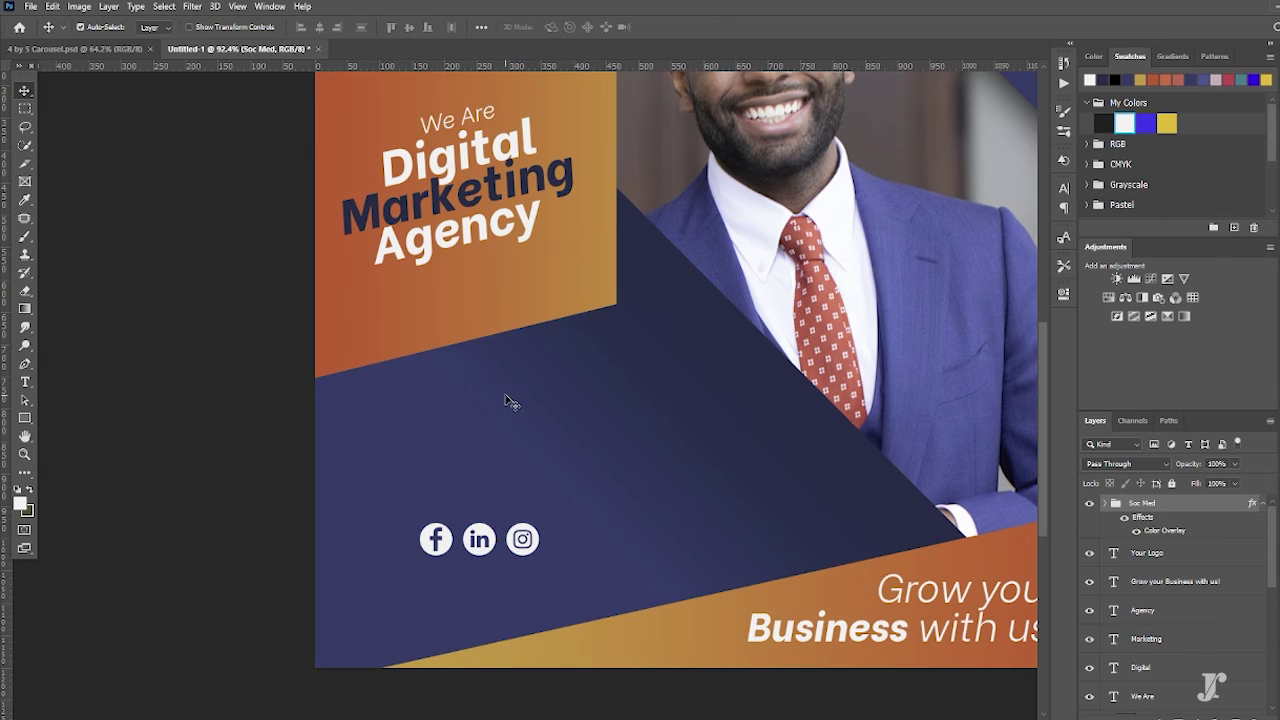
scroll(510, 402, "up", 1)
- Add a 'Contact us' text line centred above the social icons
key("t")
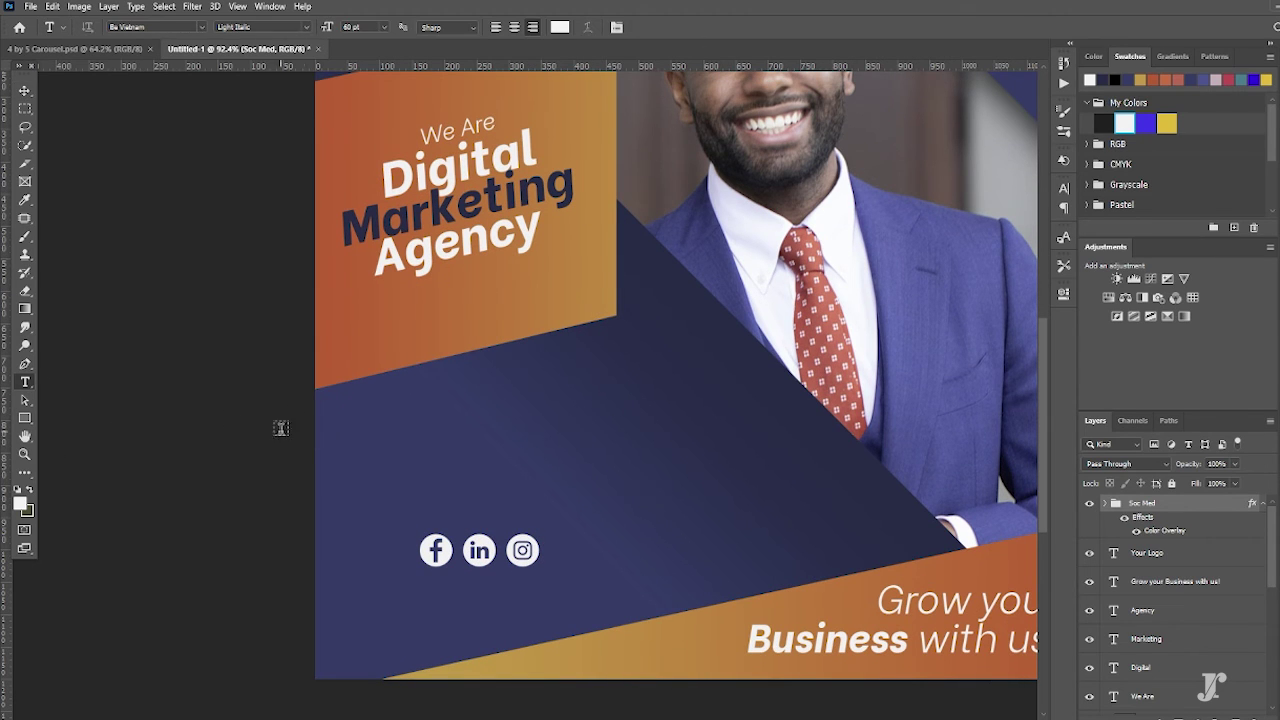
left_click(470, 455)
type("Contact us")
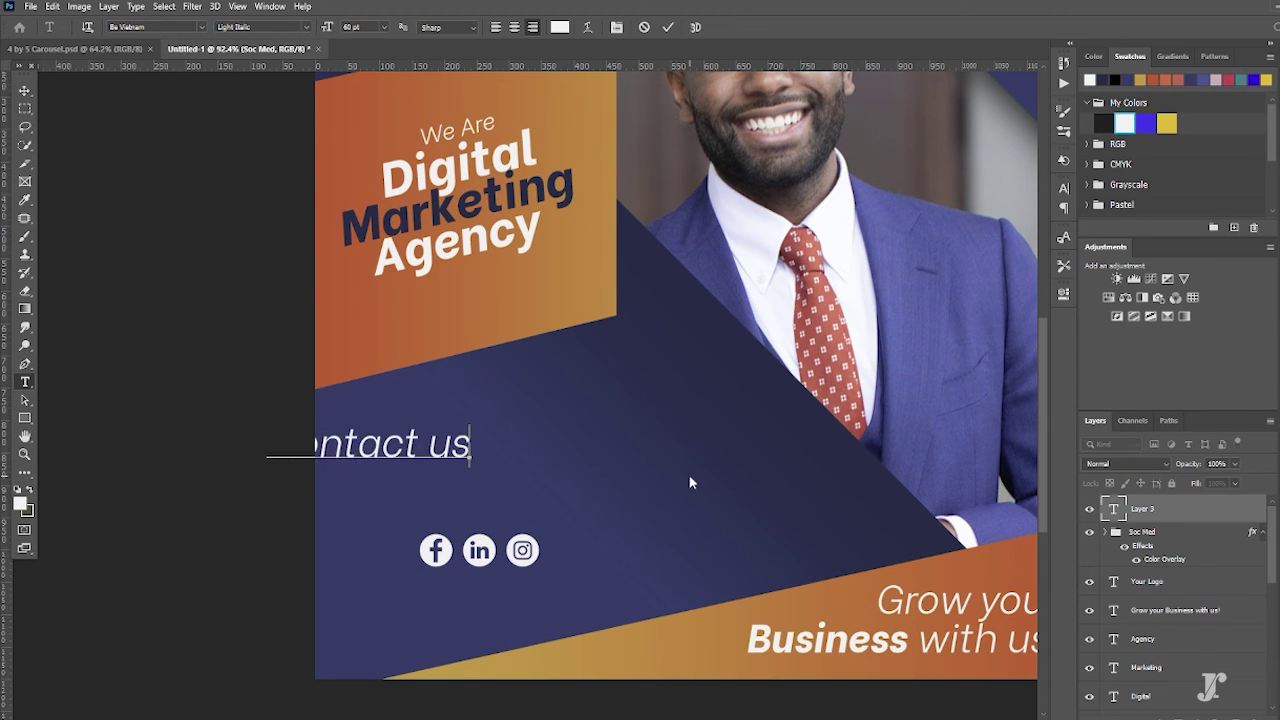
left_click(668, 27)
left_click(25, 90)
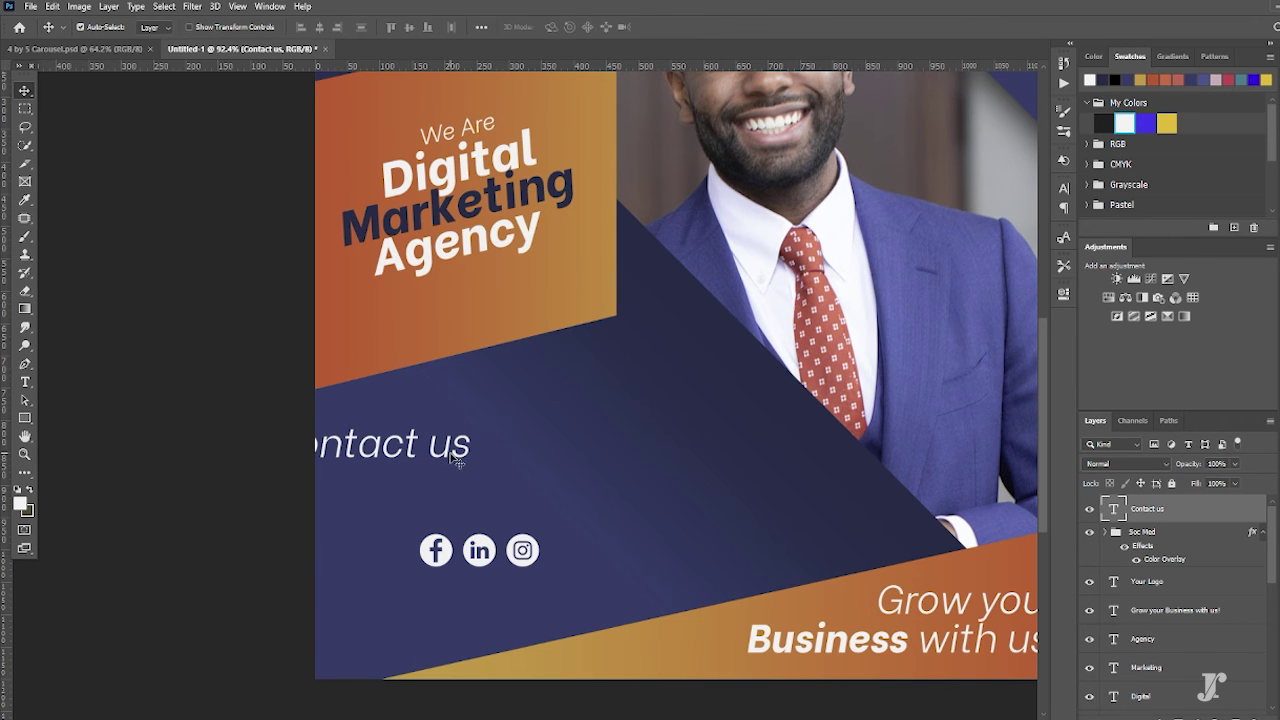
left_click_drag(457, 445, 567, 492)
- Nudge the caption slightly upward and extend its wording to 'Contact us to'
key("ctrl+0")
scroll(350, 620, "up", 3)
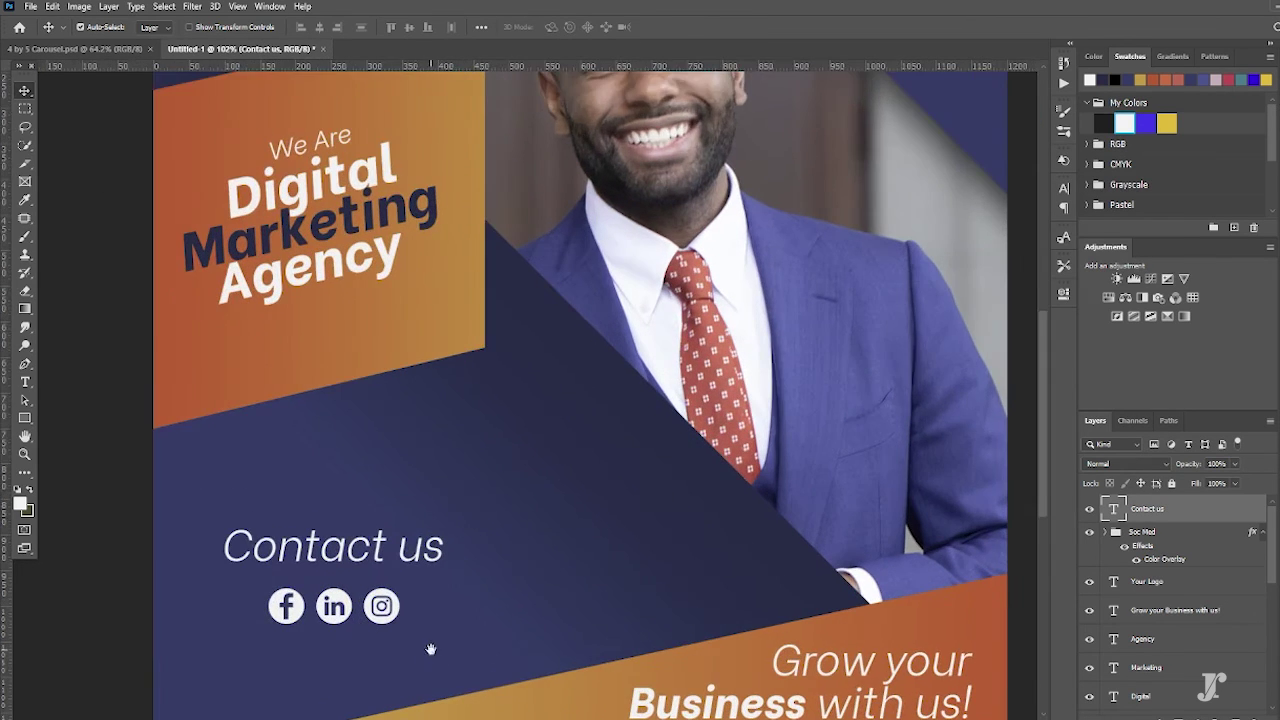
left_click_drag(434, 646, 509, 549)
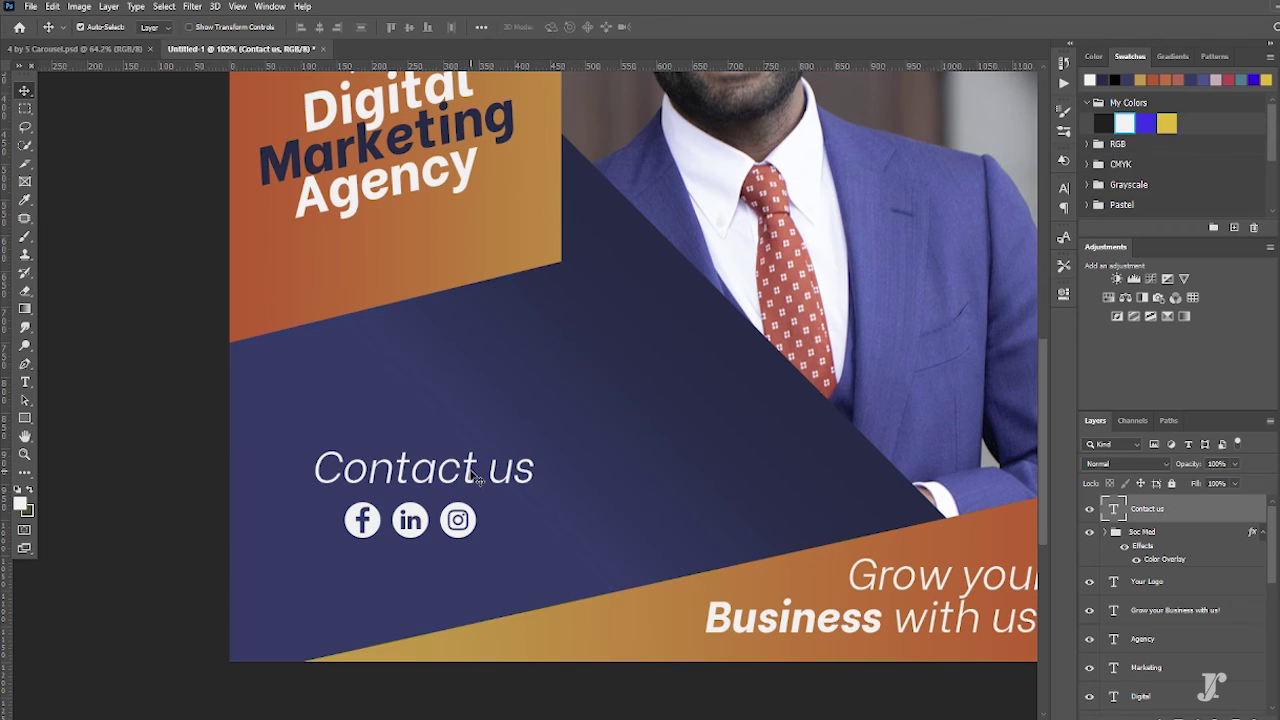
left_click_drag(478, 481, 378, 462)
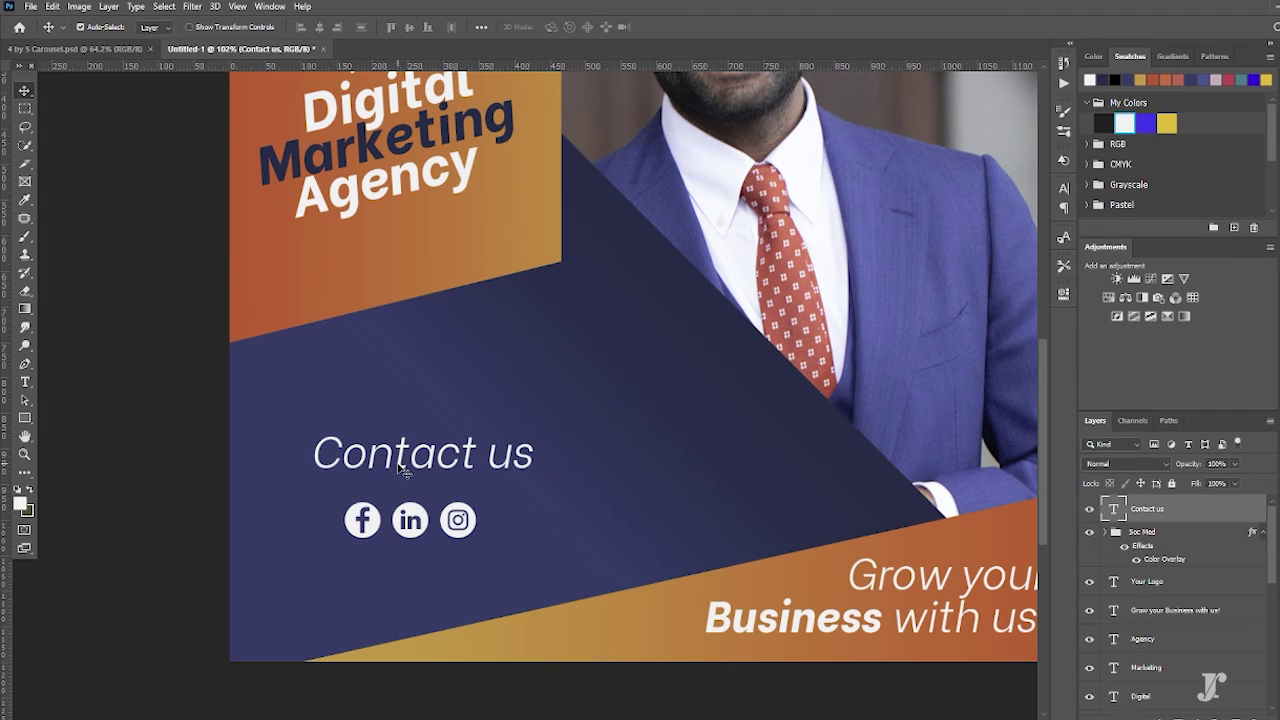
double_click(548, 467)
type("to")
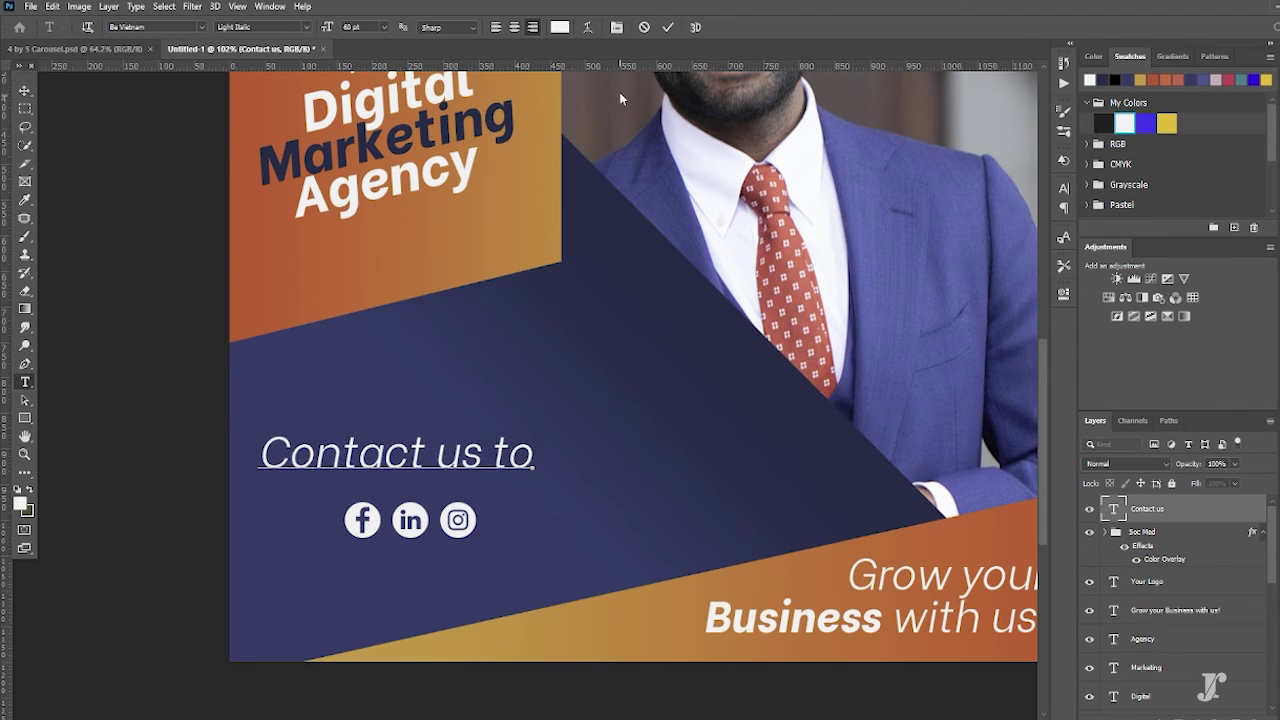
key("Escape")
- Reduce the caption's font size and recentre it above the icons
double_click(520, 452)
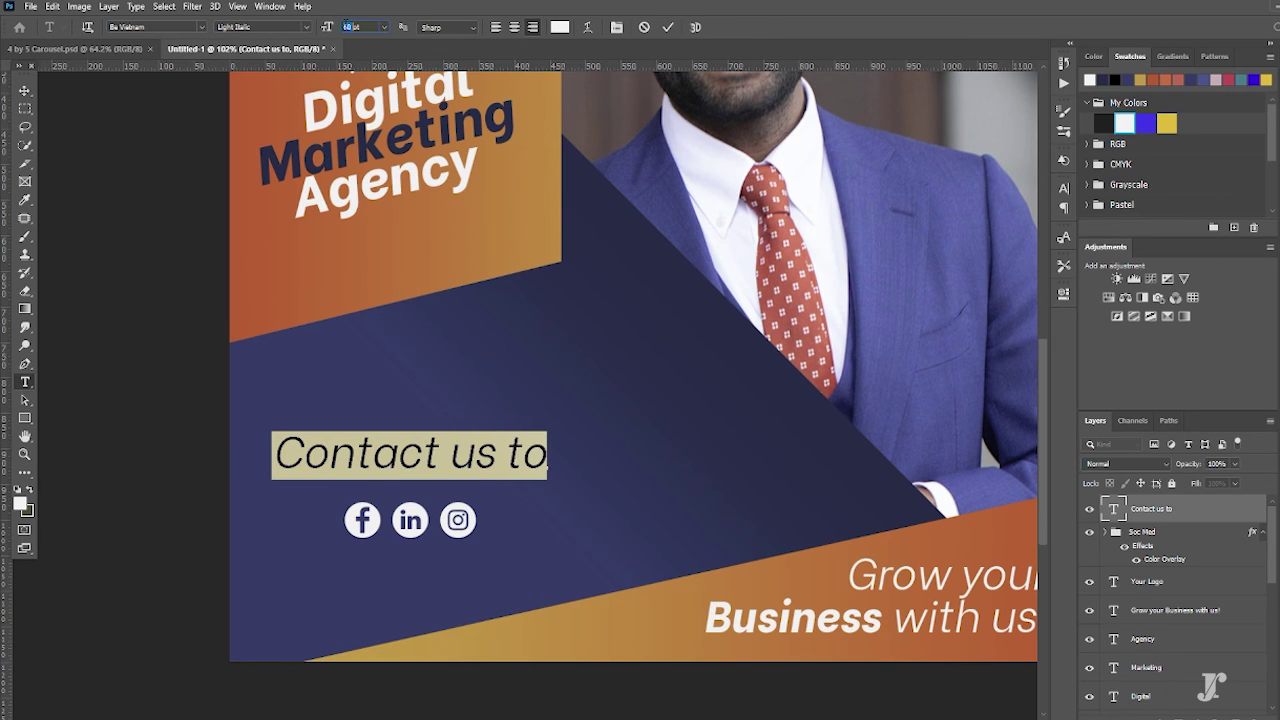
left_click(365, 27)
type("50")
key("Return")
key("Escape")
key("v")
left_click_drag(508, 461, 456, 470)
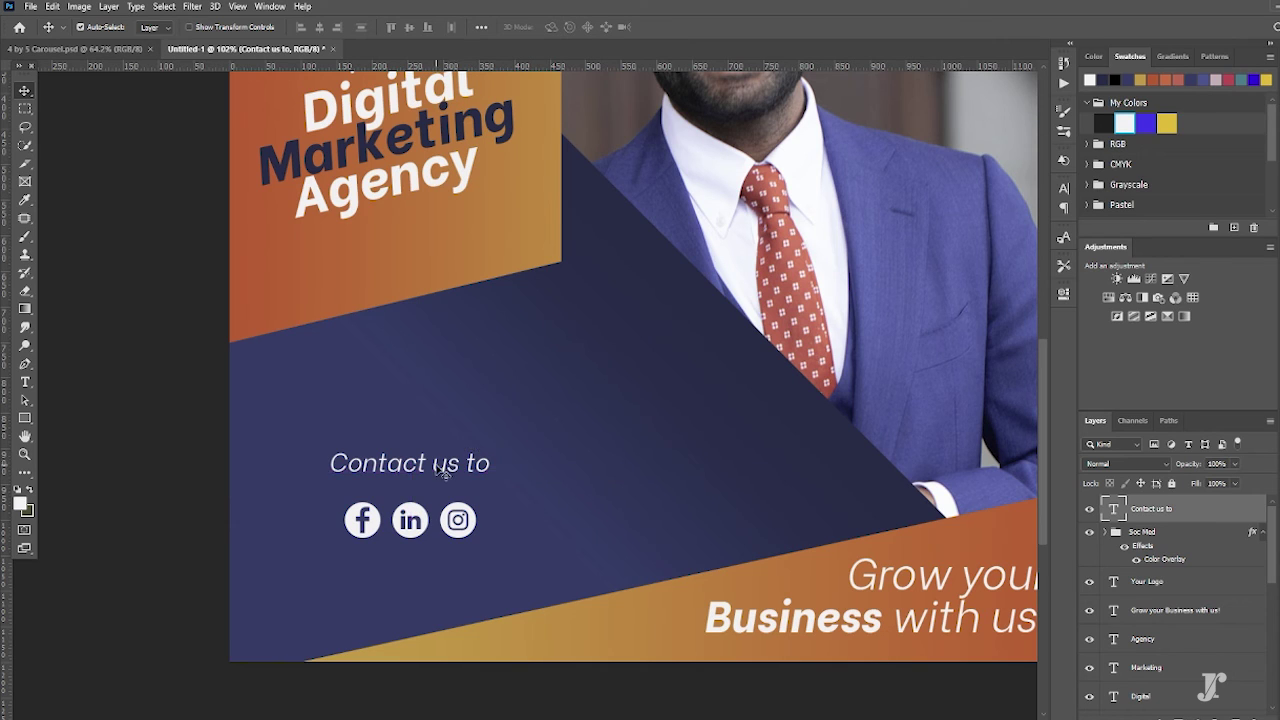
- Replace the caption wording with 'Book a call now' and place it just above the icons
double_click(421, 470)
type("Book.")
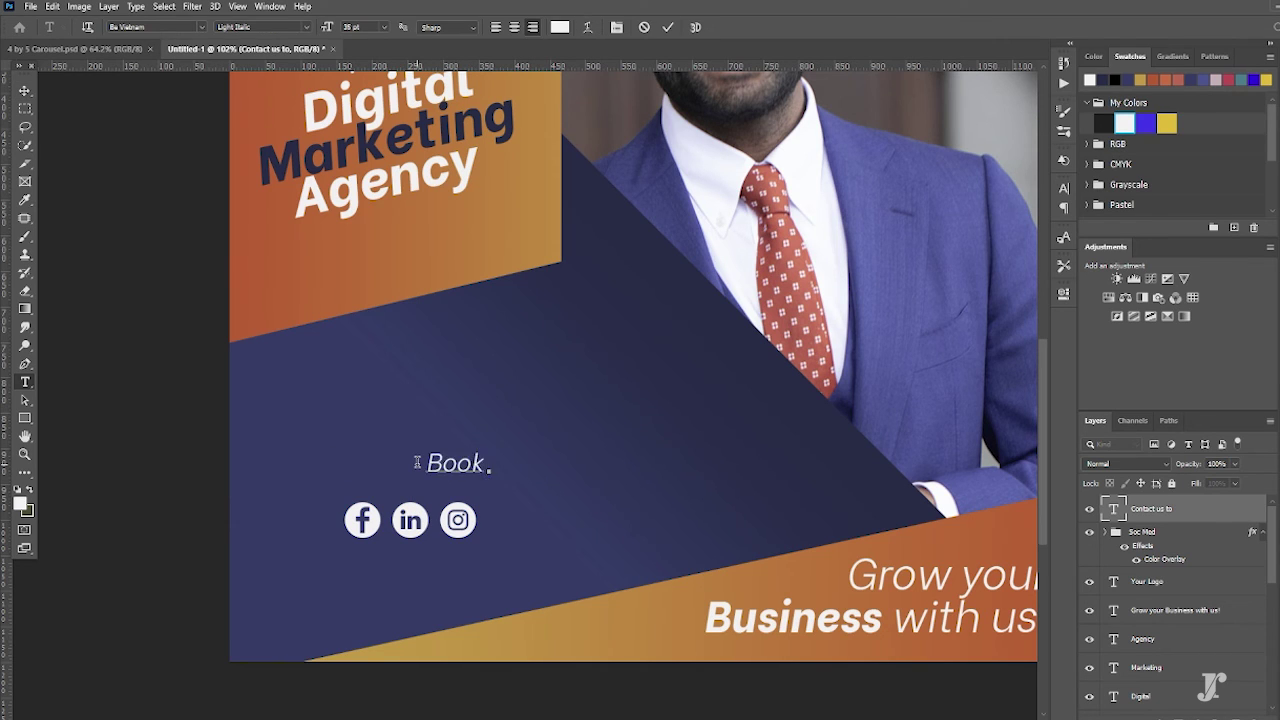
key("BackSpace")
type(" a call now")
left_click(667, 27)
key("v")
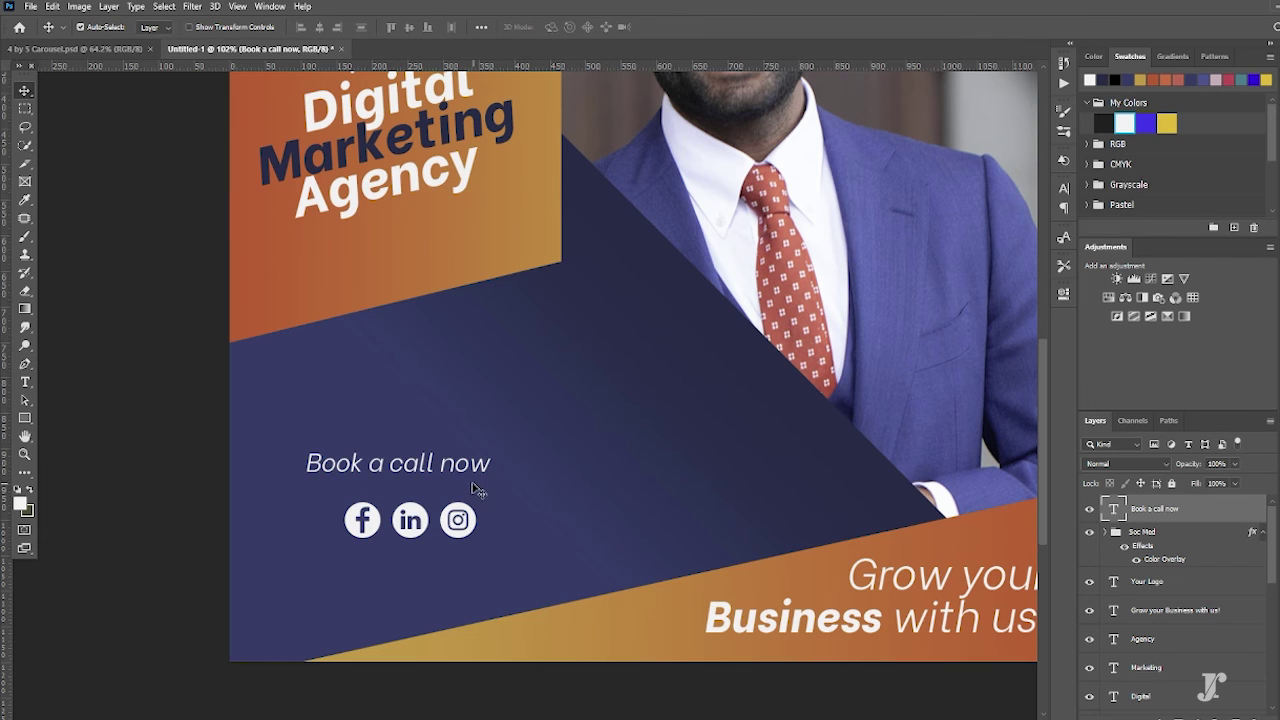
left_click_drag(462, 477, 476, 495)
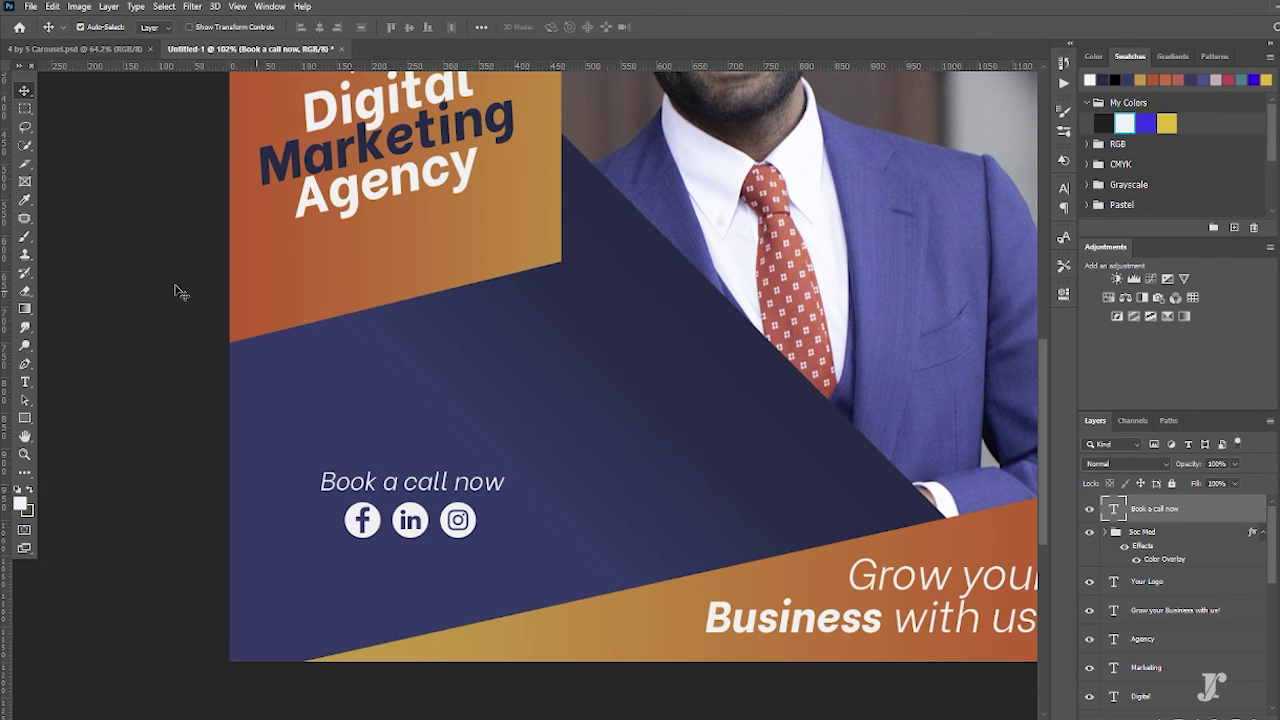
- Draw a white rectangle button above the 'Book a call now' caption
left_click(26, 420)
mouse_move(318, 399)
left_mouse_down()
mouse_move(514, 436)
mouse_move(485, 437)
left_mouse_up()
left_click(24, 90)
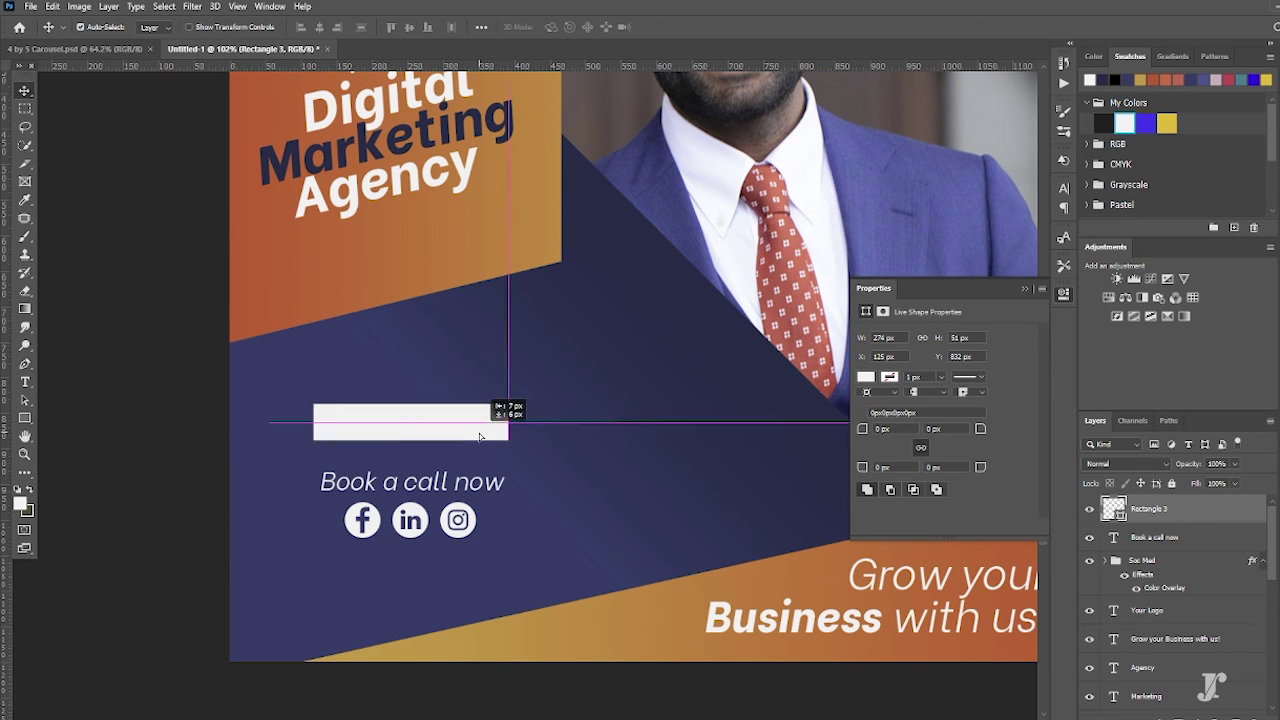
- Change 'Book a call now' to the upright Light font style
double_click(1113, 537)
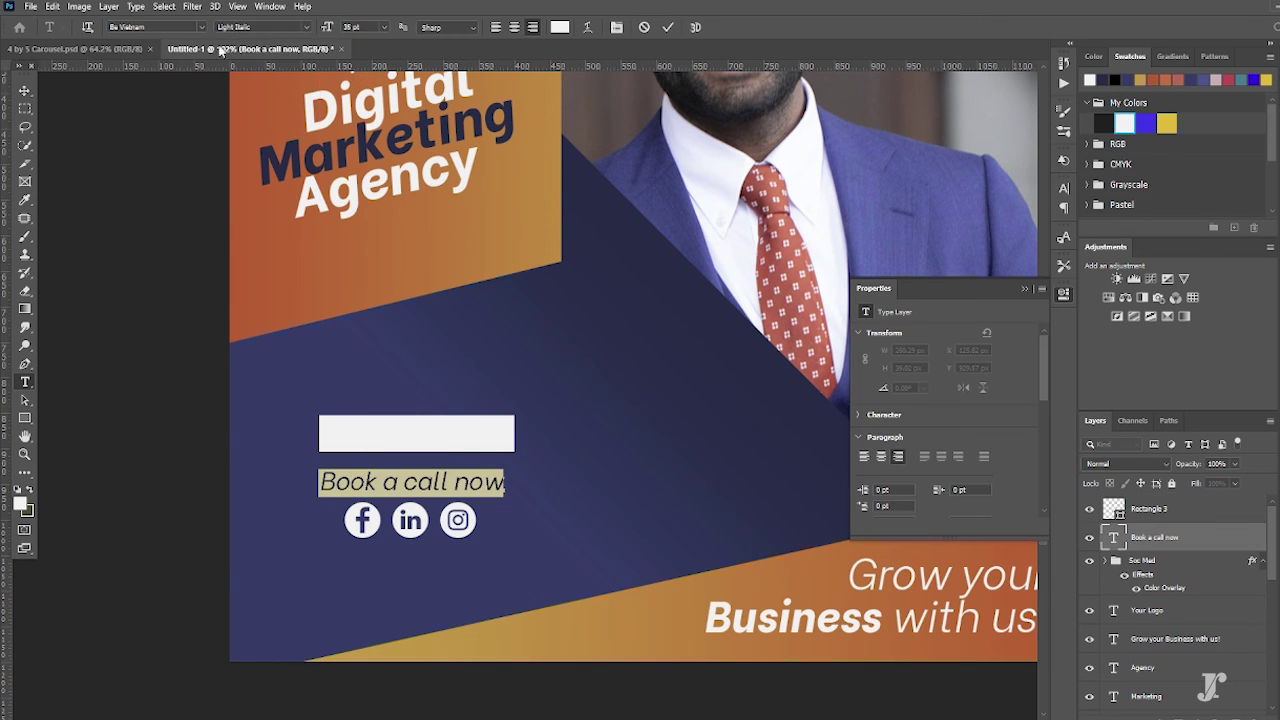
left_click(305, 27)
left_click(296, 63)
left_click(667, 27)
key("v")
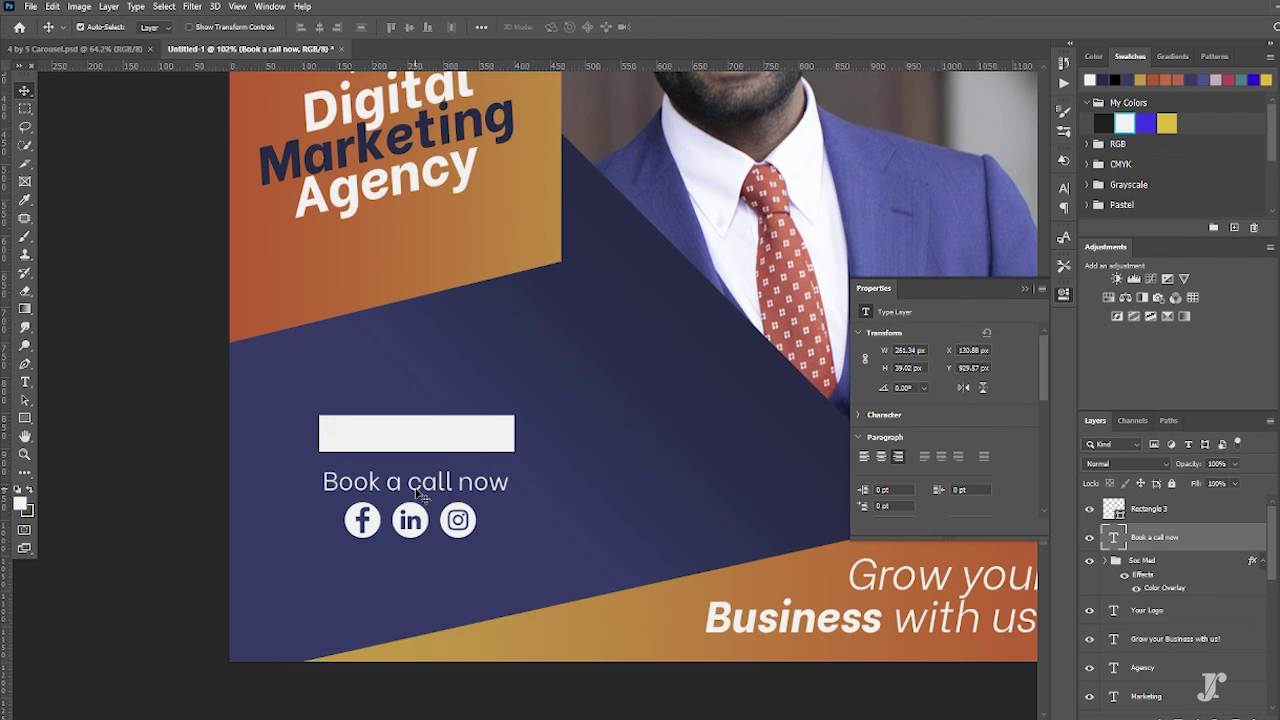
- Duplicate 'Book a call now' above the white box and make the copy dark
left_click_drag(420, 493, 429, 415)
double_click(424, 404)
left_click(1102, 121)
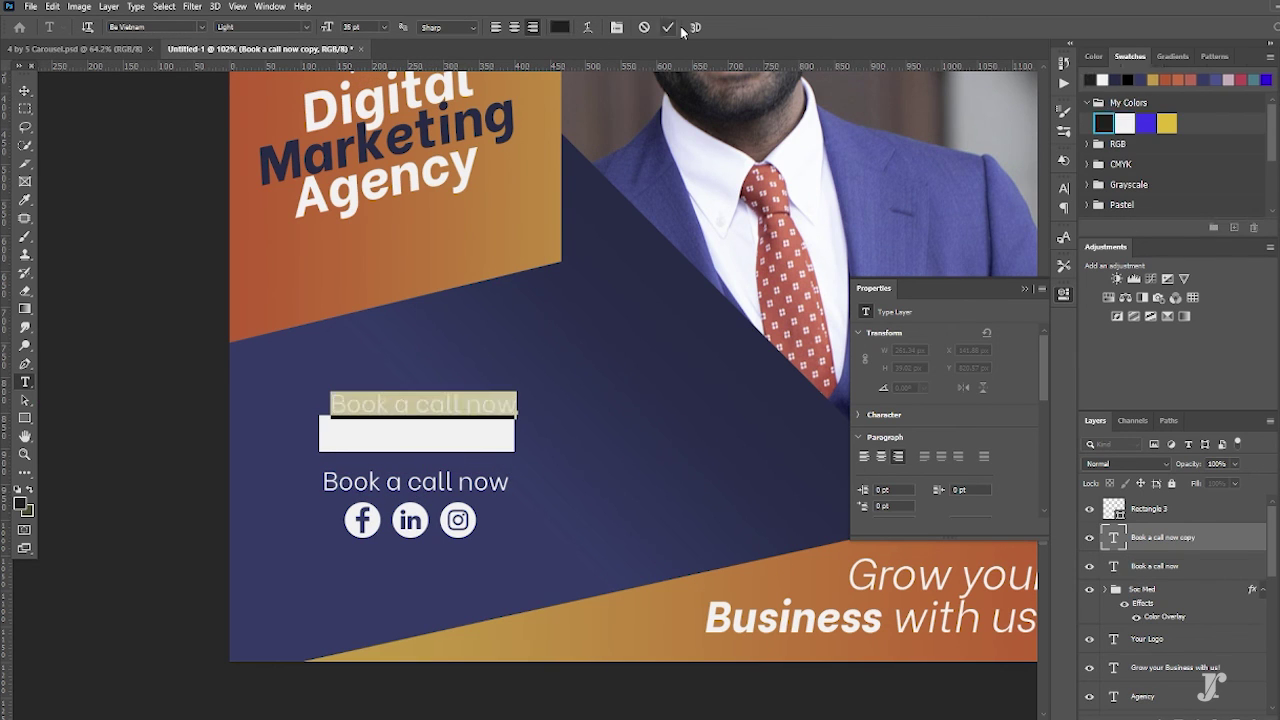
left_click(667, 27)
key("v")
- Rewrite the copy as 'LEARN MORE' and place it in front of the white box
double_click(436, 398)
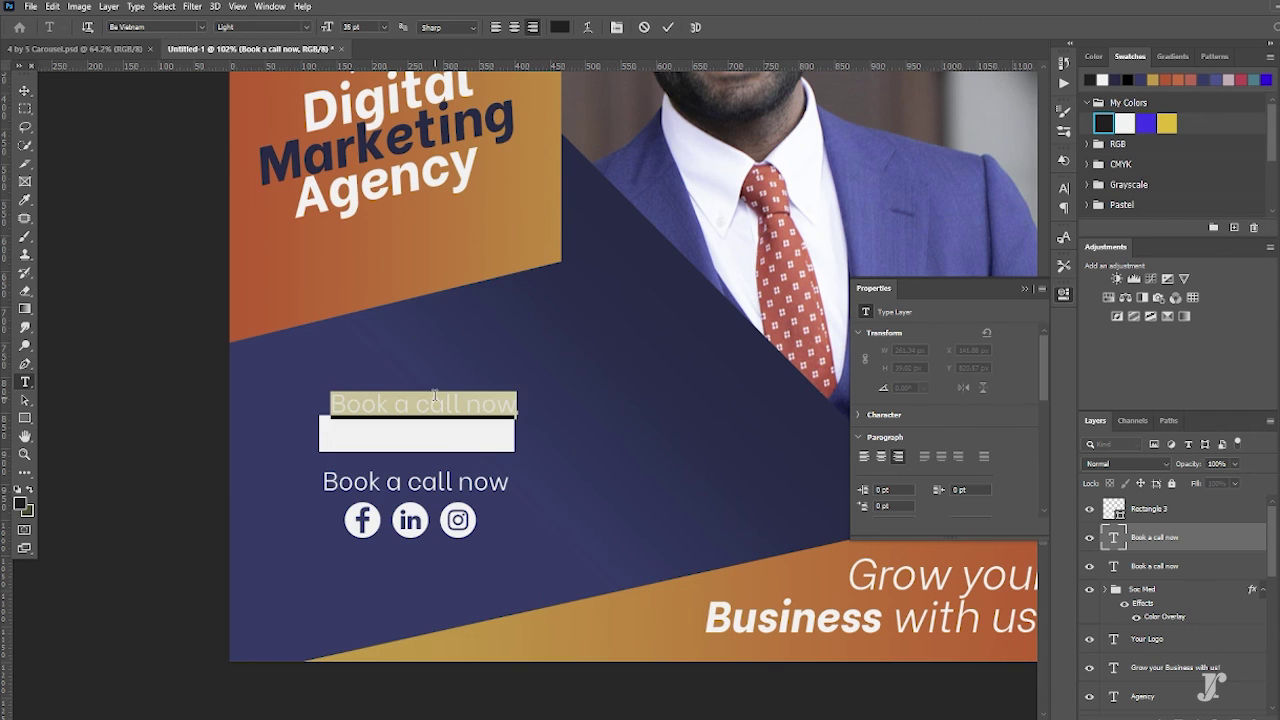
type("LEARN MORE")
key("ctrl+a")
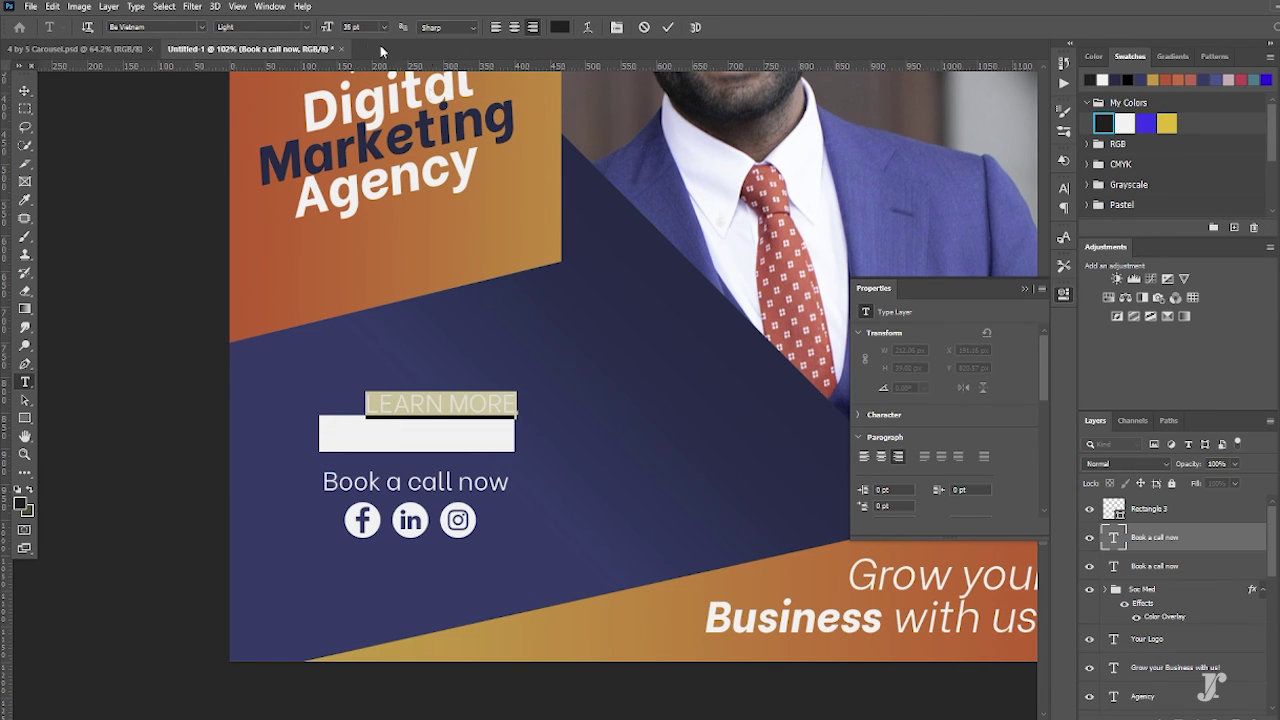
left_click(667, 27)
key("v")
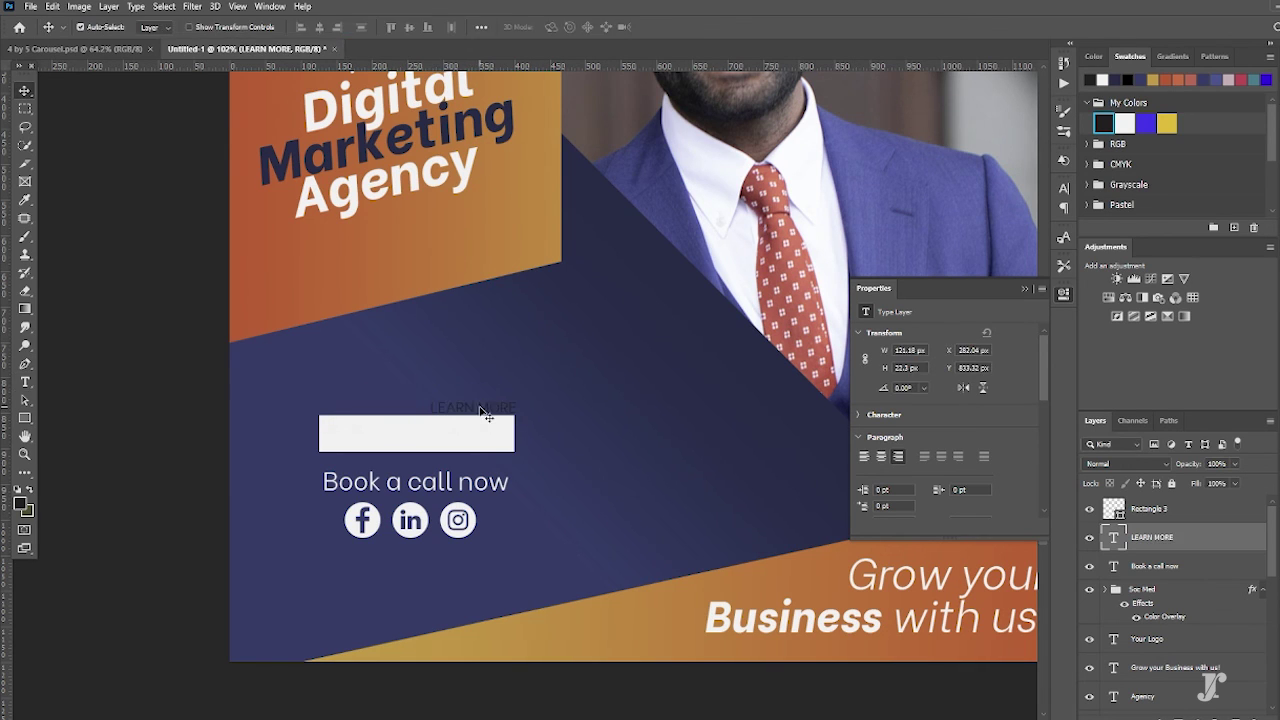
mouse_move(480, 414)
left_mouse_down()
mouse_move(414, 429)
mouse_move(395, 410)
left_mouse_up()
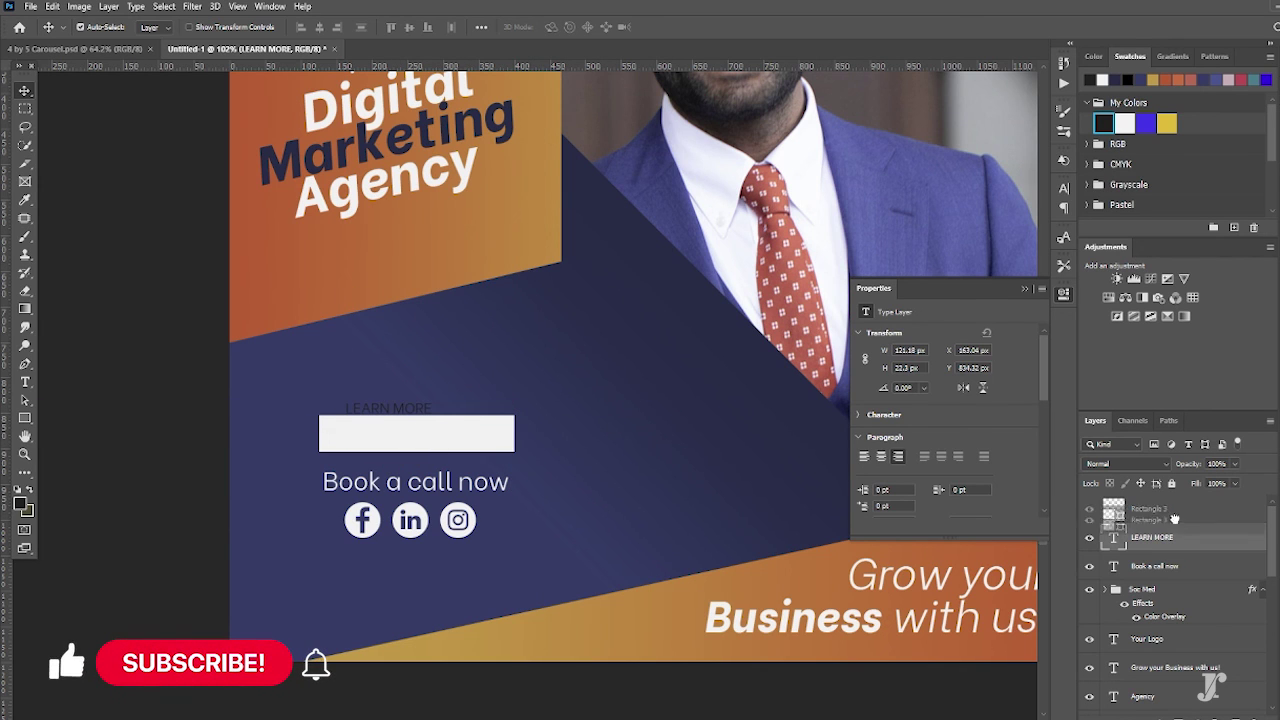
key("ctrl+bracketright")
- Make the LEARN MORE text Bold
double_click(382, 432)
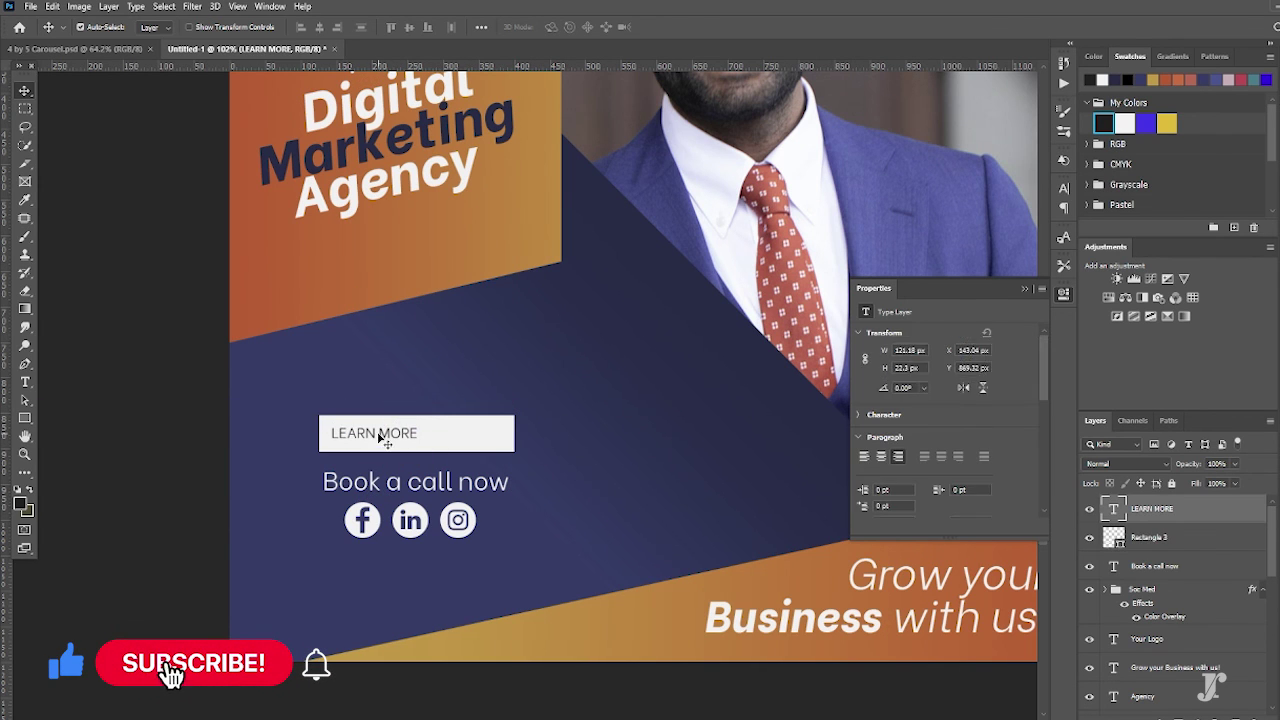
left_click(262, 27)
left_click(290, 152)
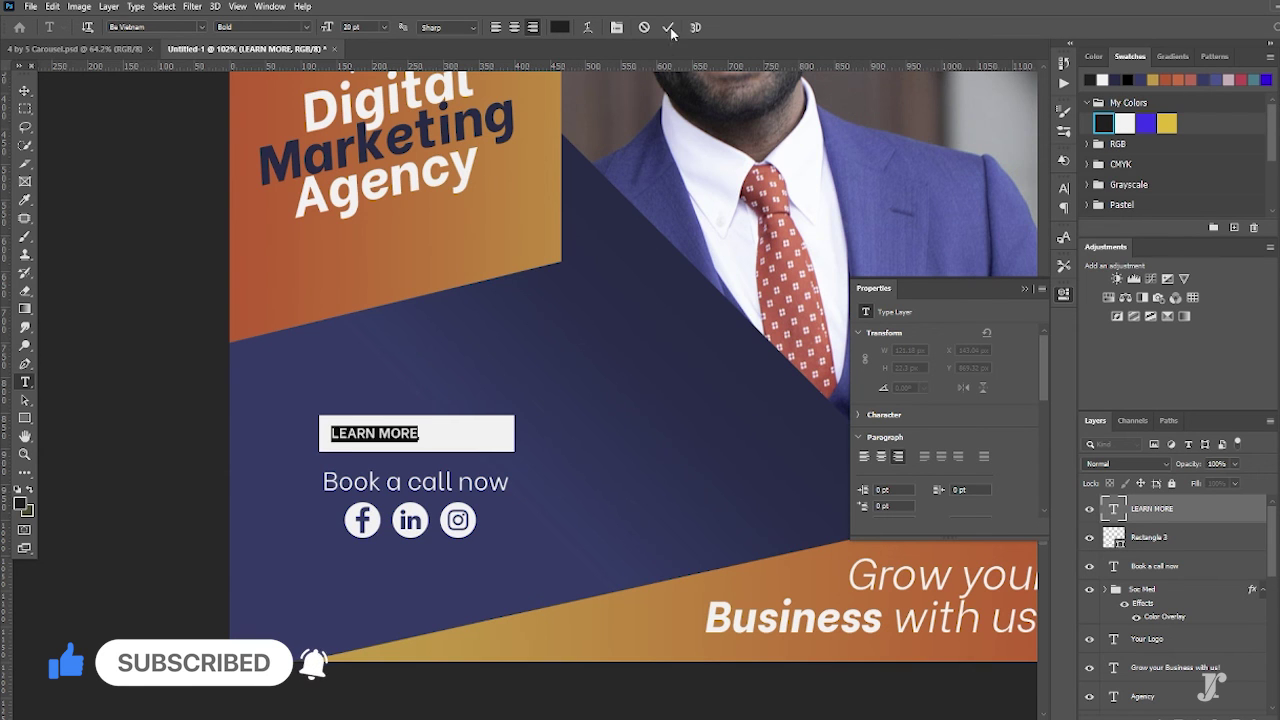
key("ctrl+Return")
scroll(474, 457, "up", 1)
scroll(520, 440, "up", 1)
scroll(425, 420, "up", 1)
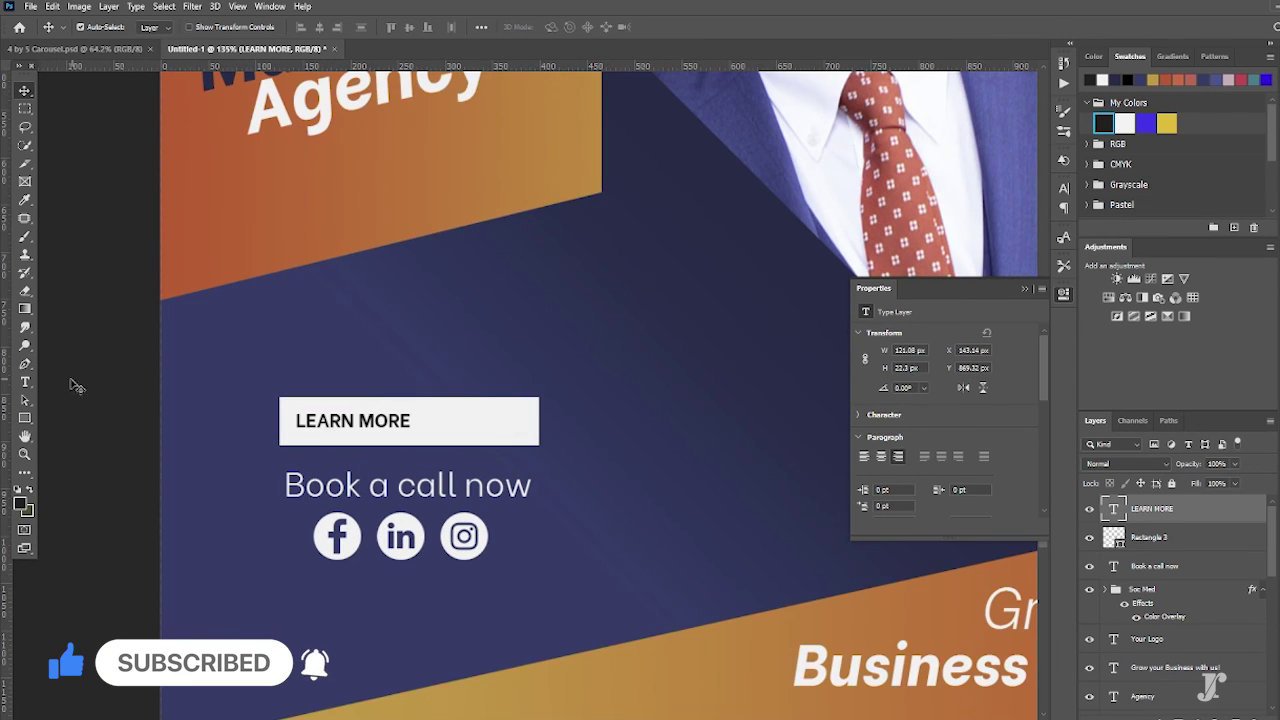
- Draw a rust-orange block on the button's right end and align it with the edge
left_click(25, 418)
left_click_drag(470, 398, 538, 446)
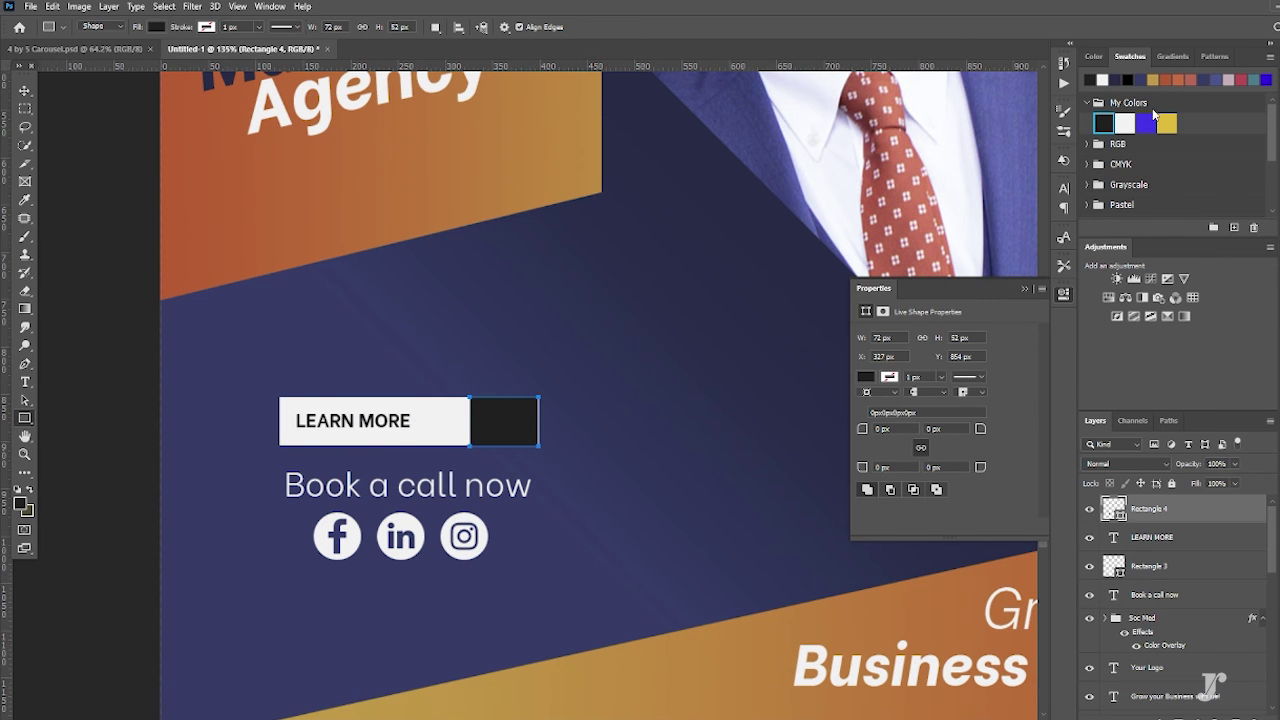
left_click(1176, 79)
key("ctrl+t")
scroll(503, 427, "up", 3)
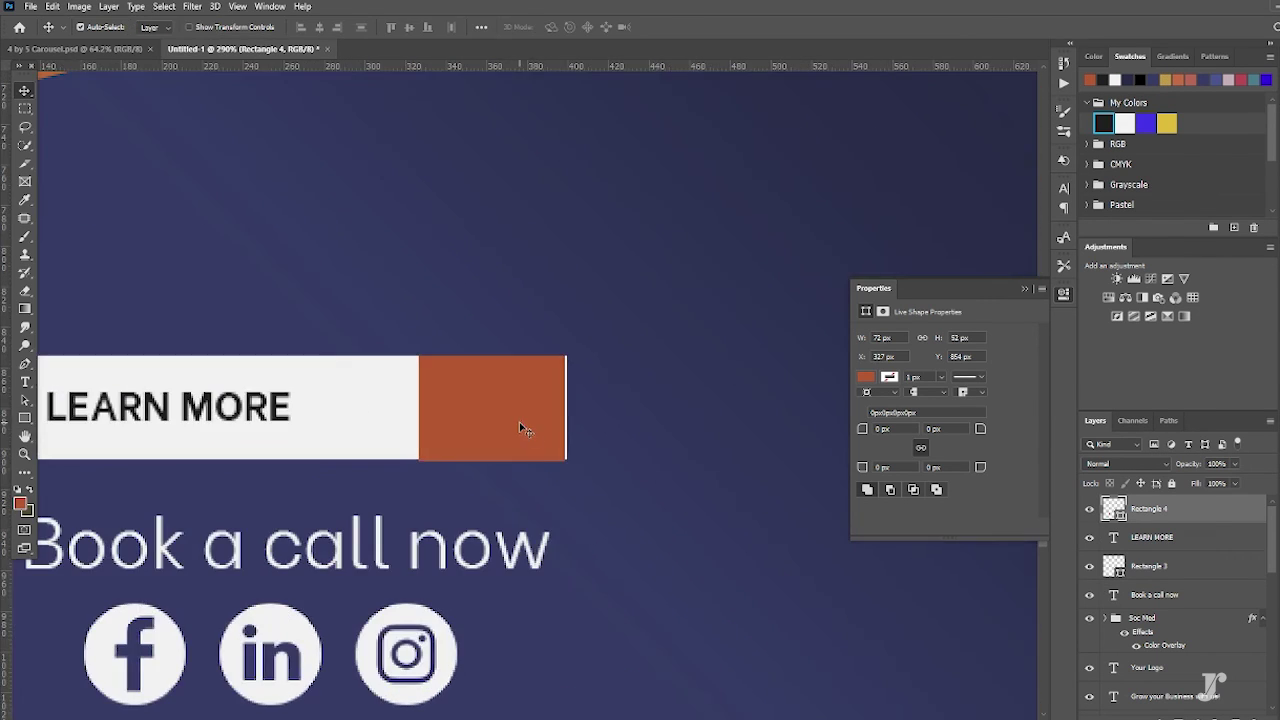
left_click_drag(519, 422, 522, 426)
key("Return")
scroll(534, 397, "down", 2)
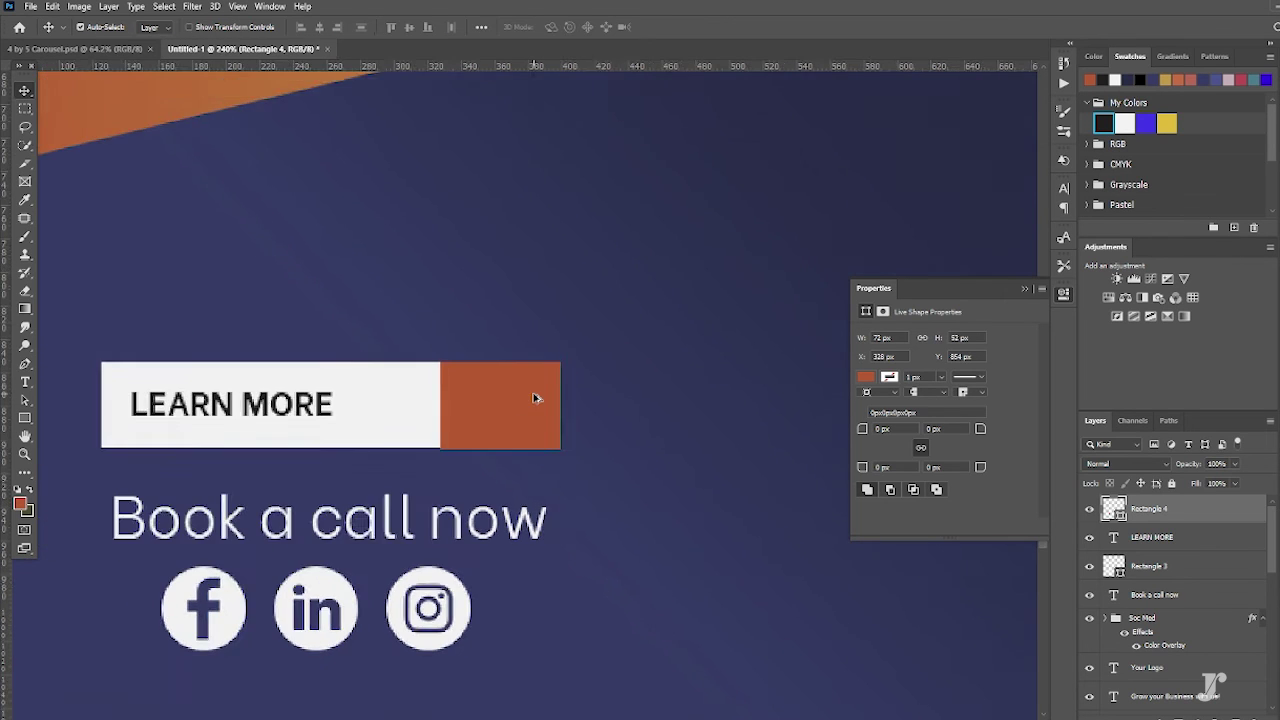
scroll(534, 390, "down", 2)
scroll(557, 498, "down", 1)
scroll(557, 498, "up", 1)
- Start a chevron arrow path with the Pen tool on the orange block
left_click(25, 363)
scroll(552, 383, "up", 1)
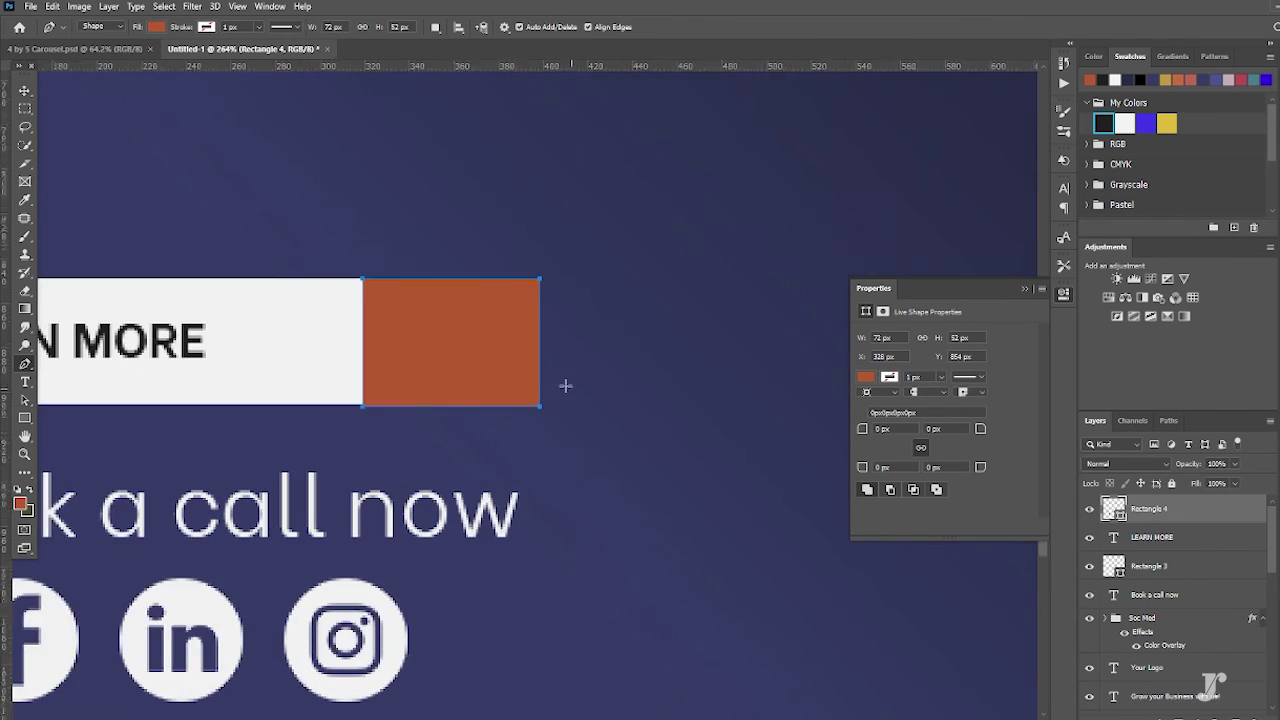
scroll(544, 377, "up", 1)
left_click(407, 279)
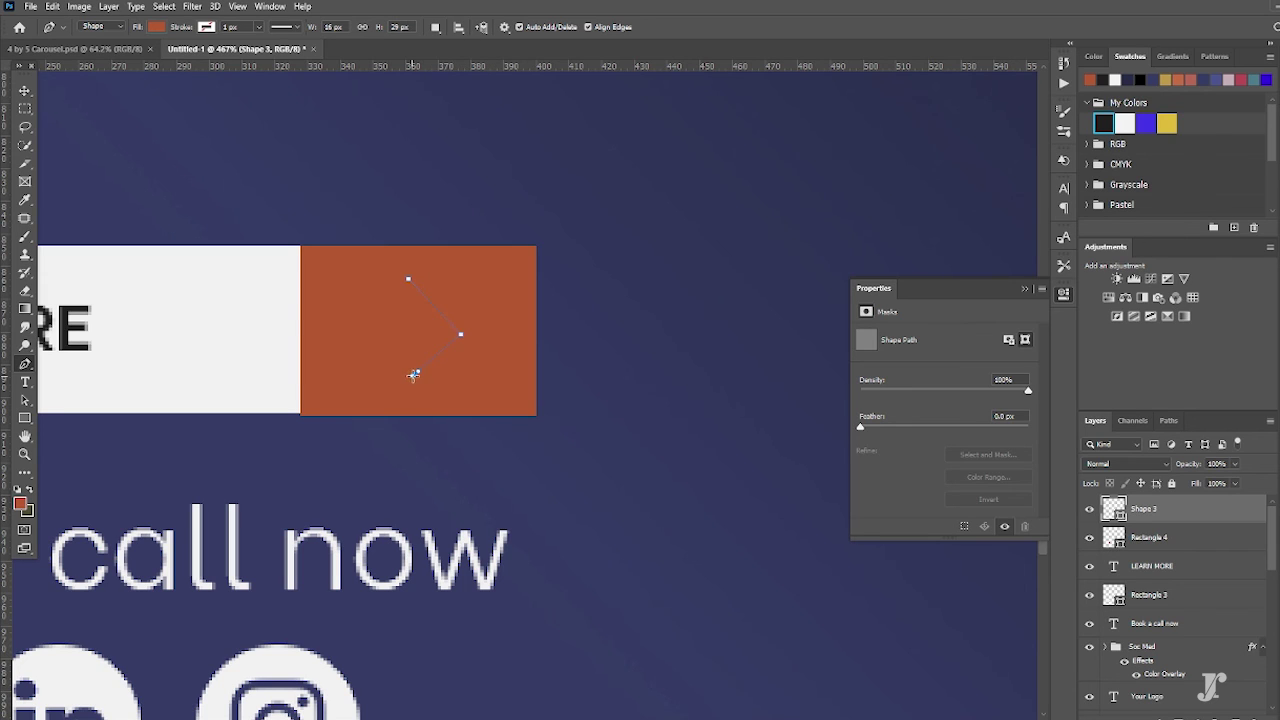
left_click(206, 27)
key("Escape")
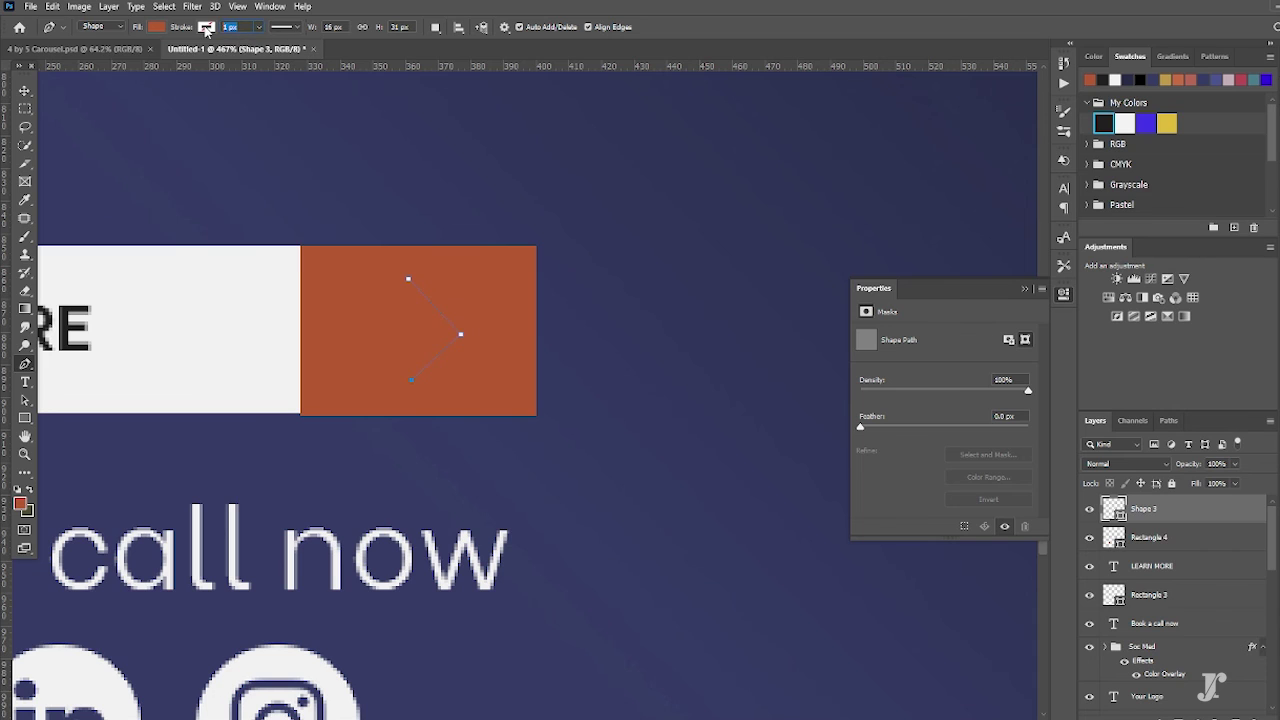